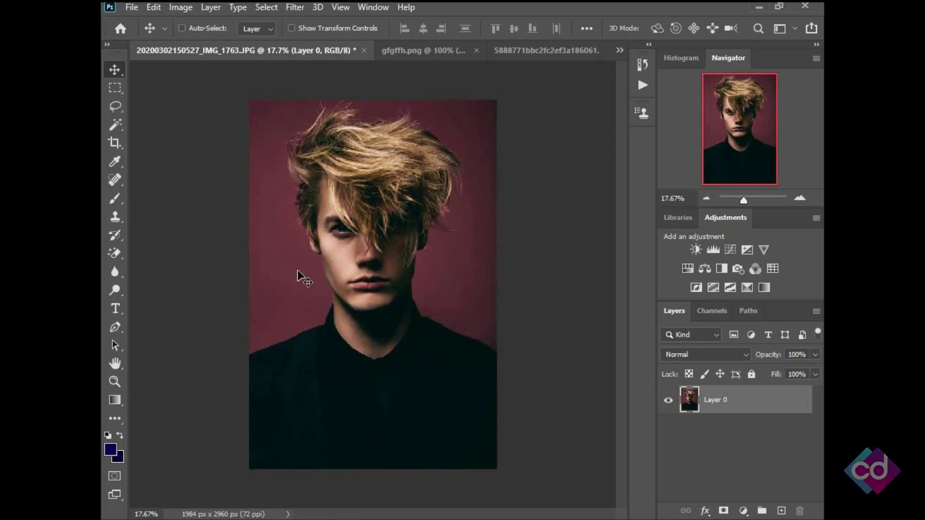
Scroll to view the original portrait photo after the finished poster preview.
scroll(396, 226, "up", 2)
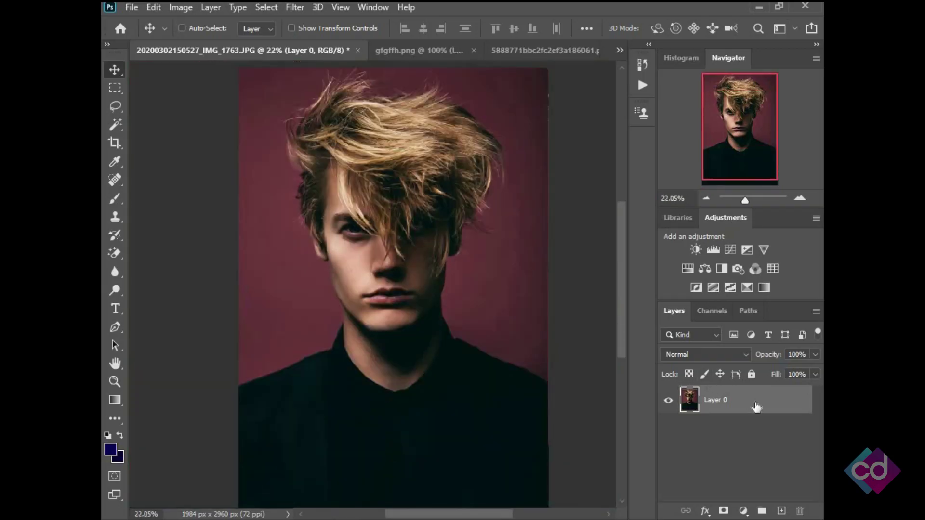
Duplicate the portrait layer, then delete an unwanted Brightness/Contrast adjustment layer.
left_click_drag(756, 407, 781, 511)
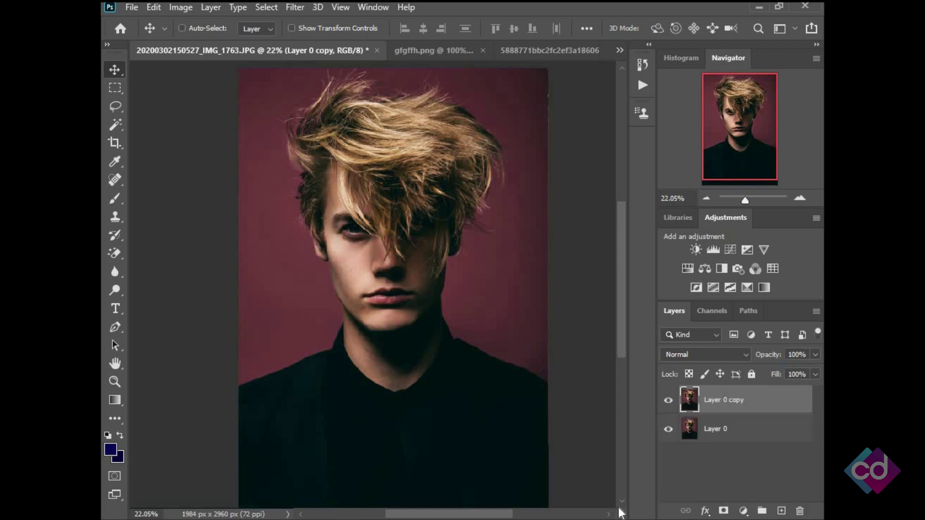
scroll(406, 208, "up", 2)
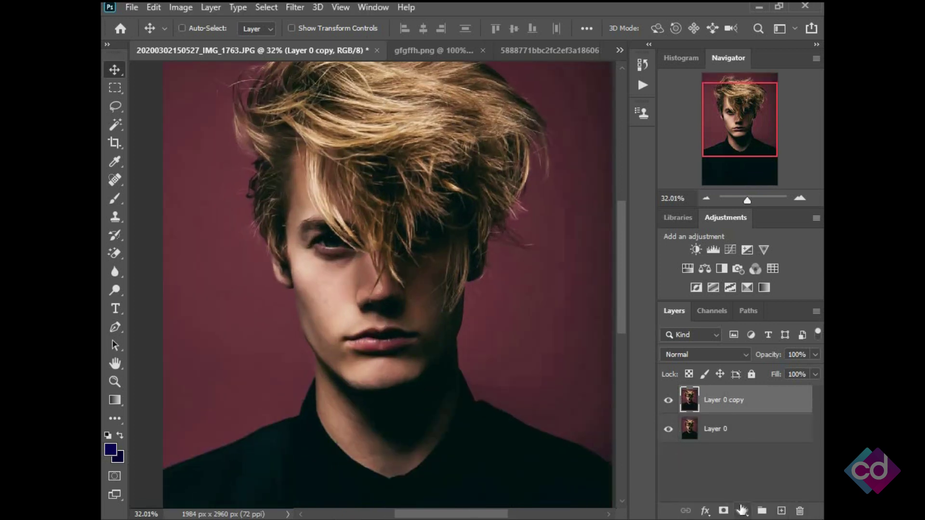
left_click(743, 511)
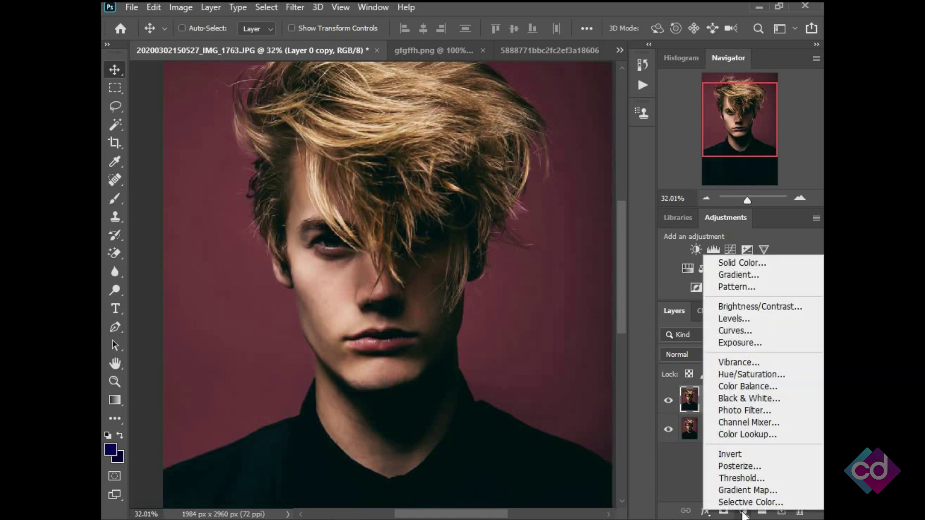
left_click(738, 305)
scroll(401, 157, "down", 2)
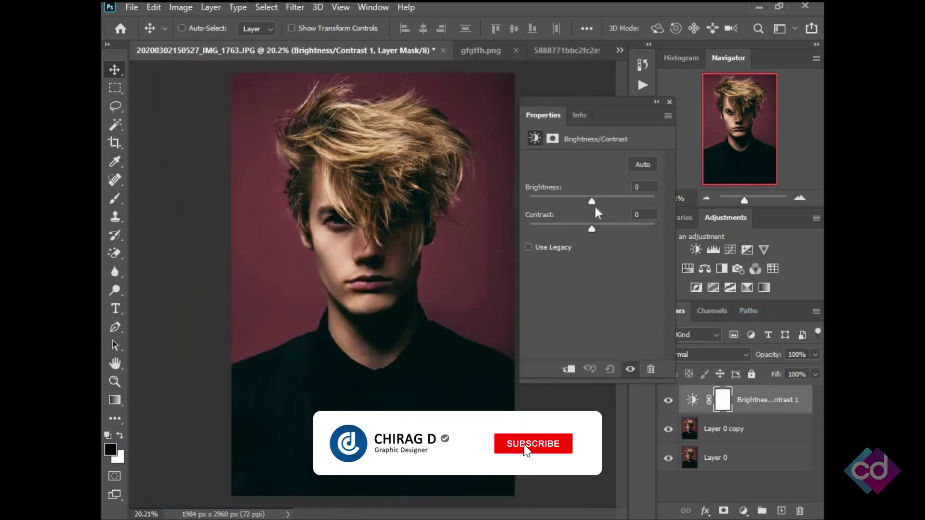
left_click(669, 102)
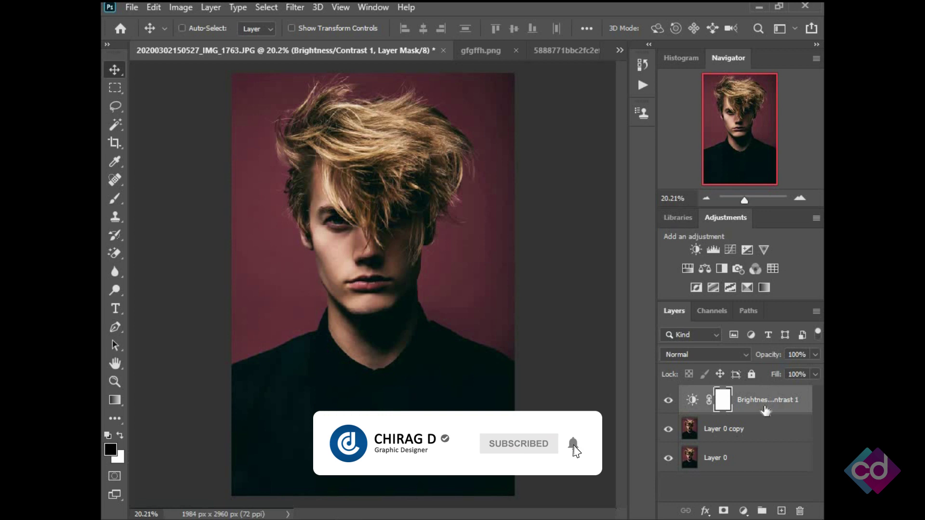
left_click(765, 409)
key("Delete")
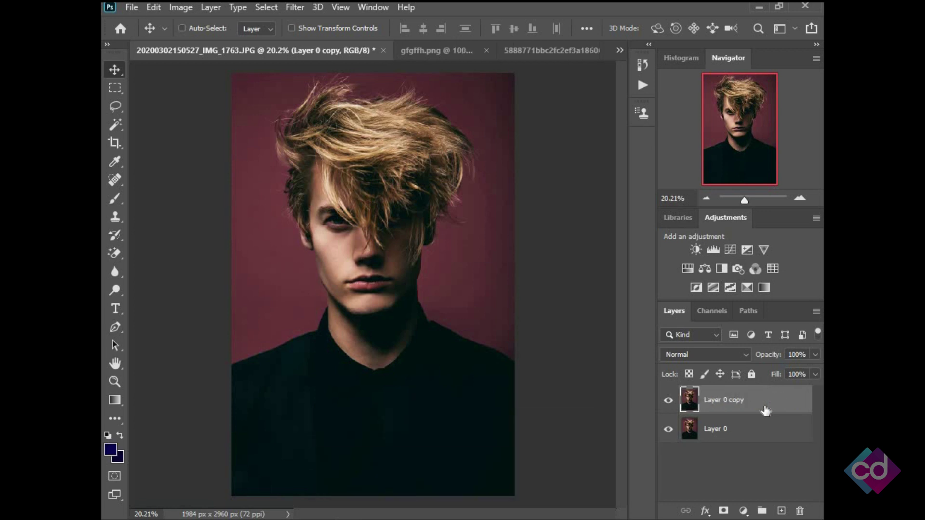
Add a Black & White adjustment with Reds raised to about 78, merged into Layer 0 copy.
left_click(743, 512)
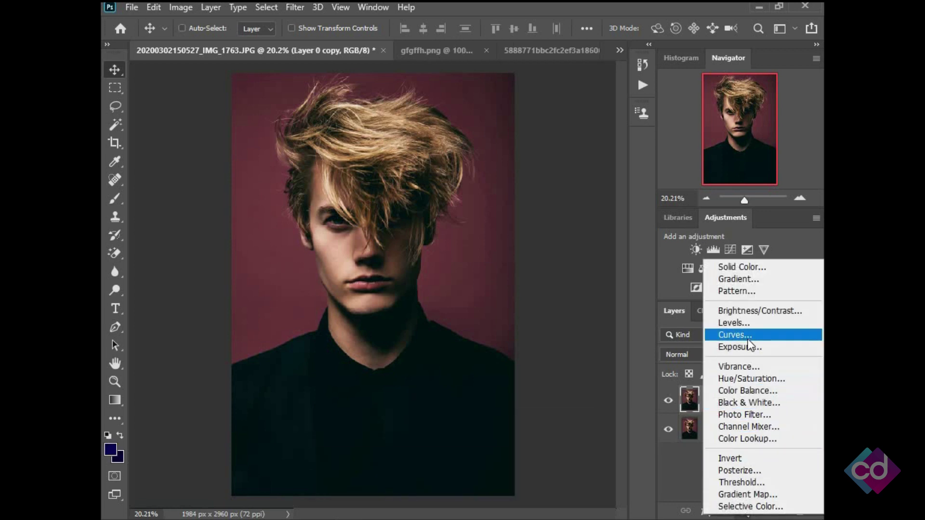
left_click(766, 403)
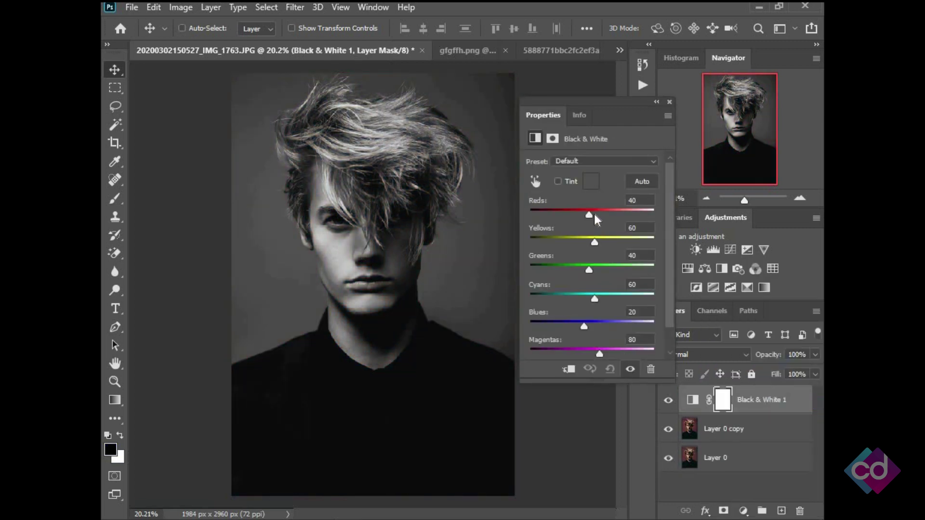
left_click_drag(594, 215, 599, 213)
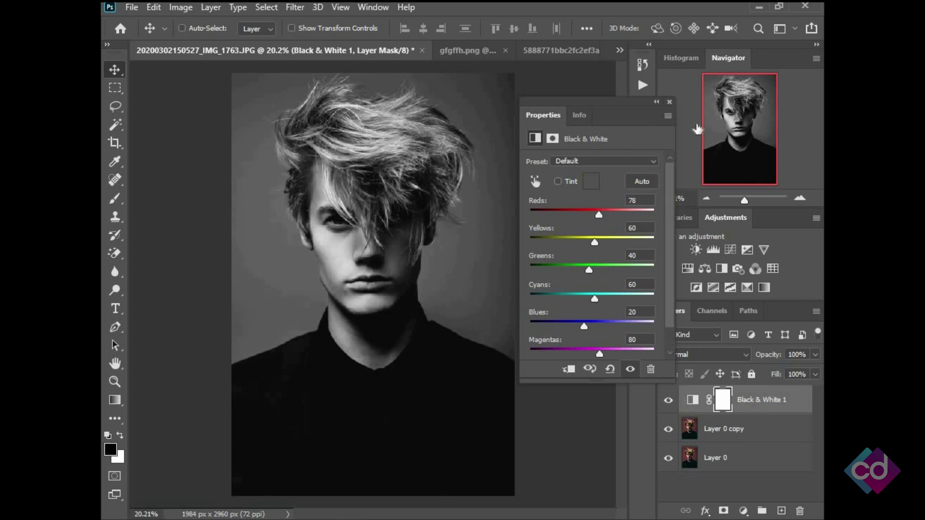
left_click(669, 101)
left_click(785, 402)
right_click(786, 400)
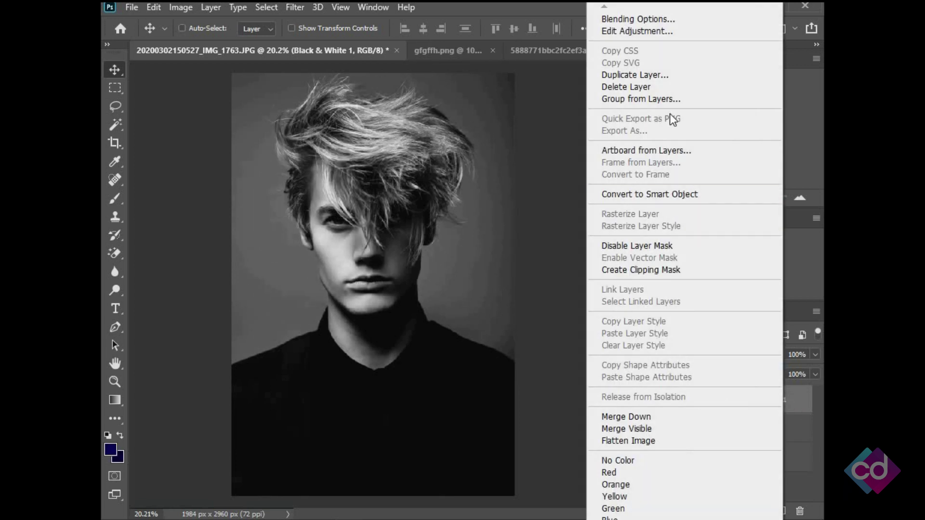
left_click(662, 417)
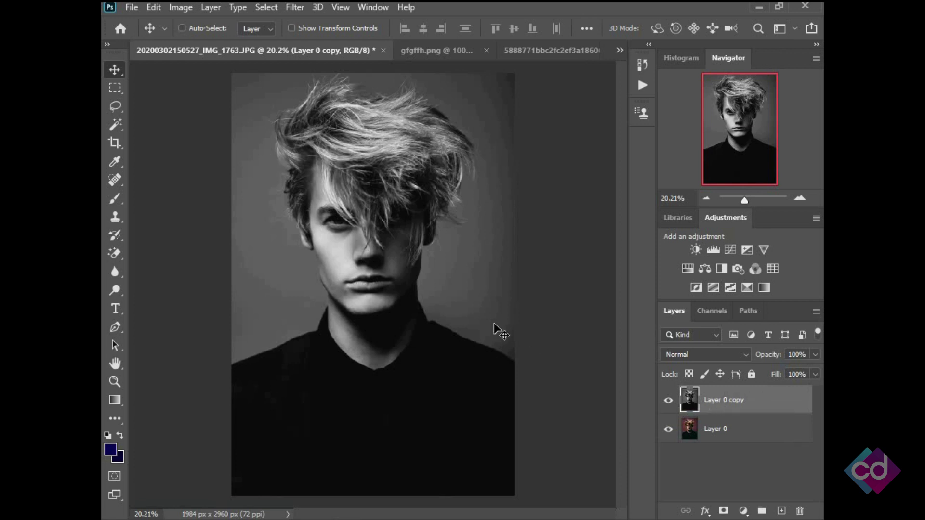
Switch to the Brush tool with pure white as the foreground colour.
left_click(115, 198)
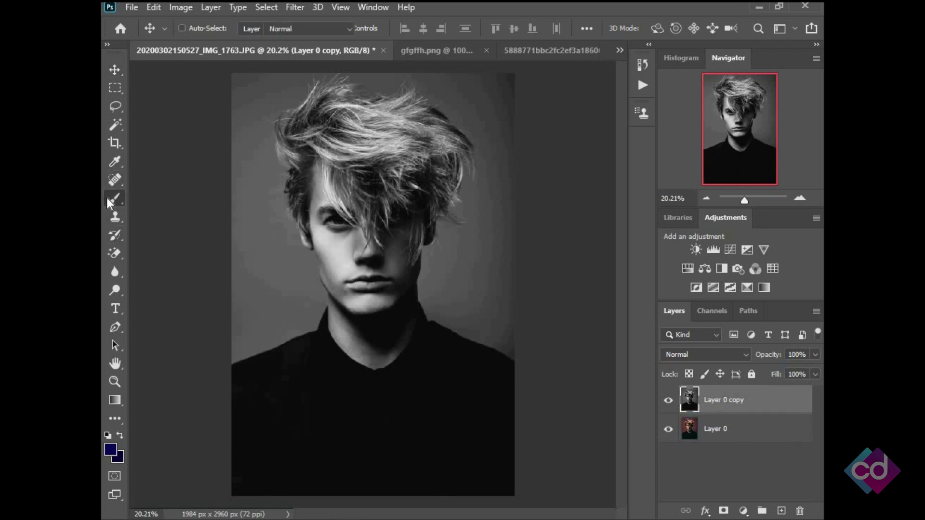
left_click(110, 453)
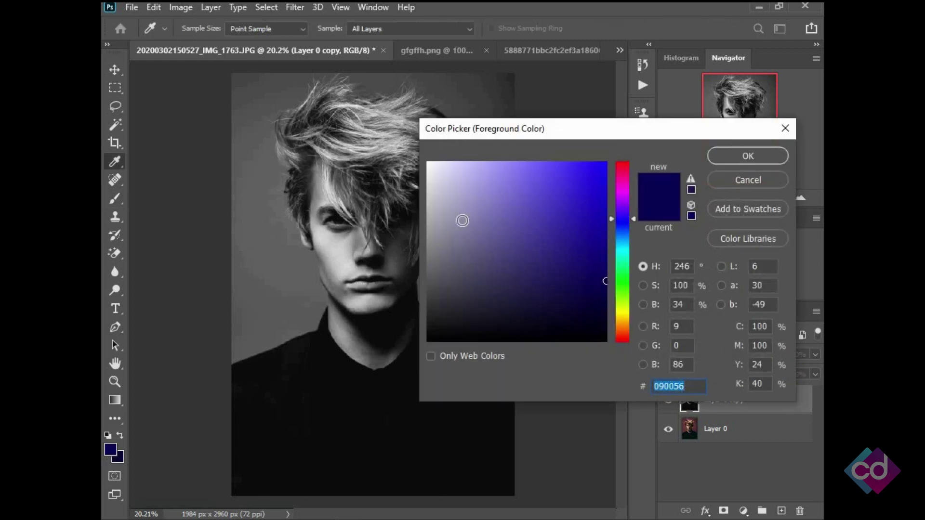
left_click(428, 163)
left_click(748, 157)
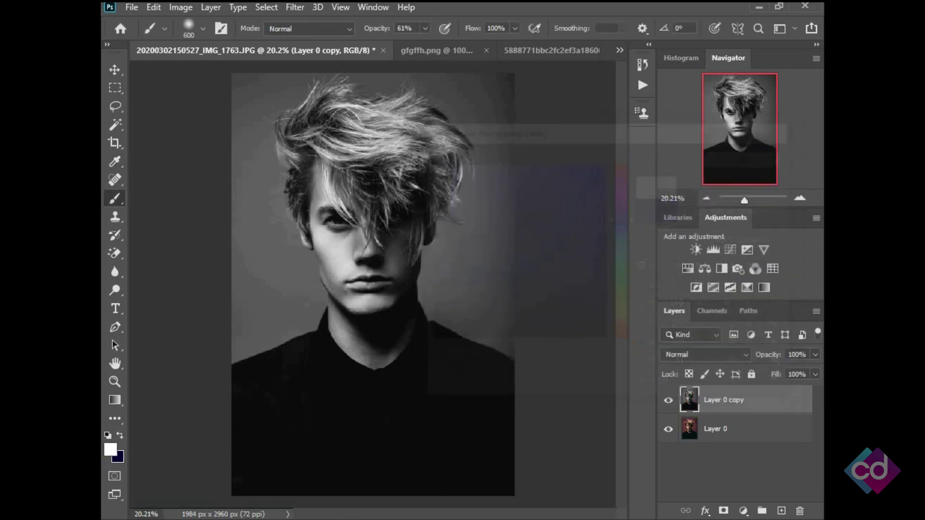
Choose the hard round brush preset and add an empty Layer 1 above Layer 0 copy.
scroll(323, 224, "up", 4)
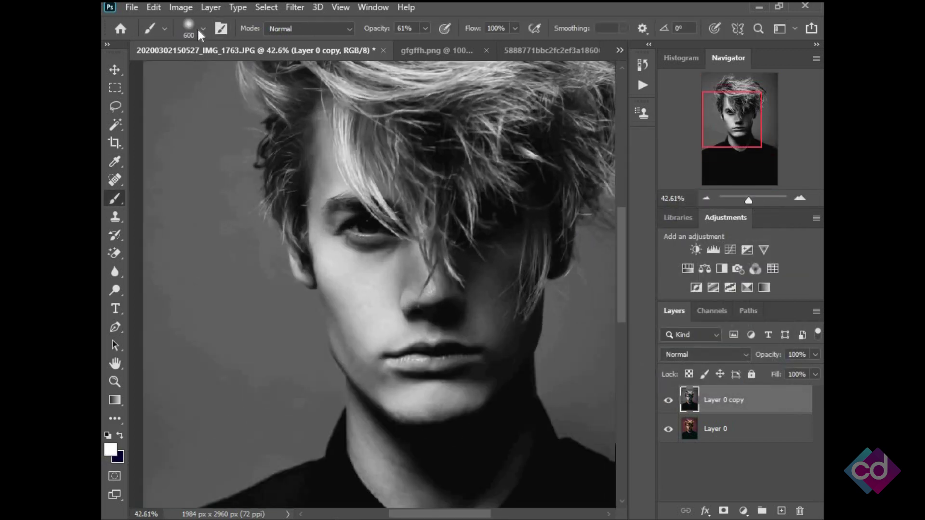
left_click(199, 30)
left_click(130, 135)
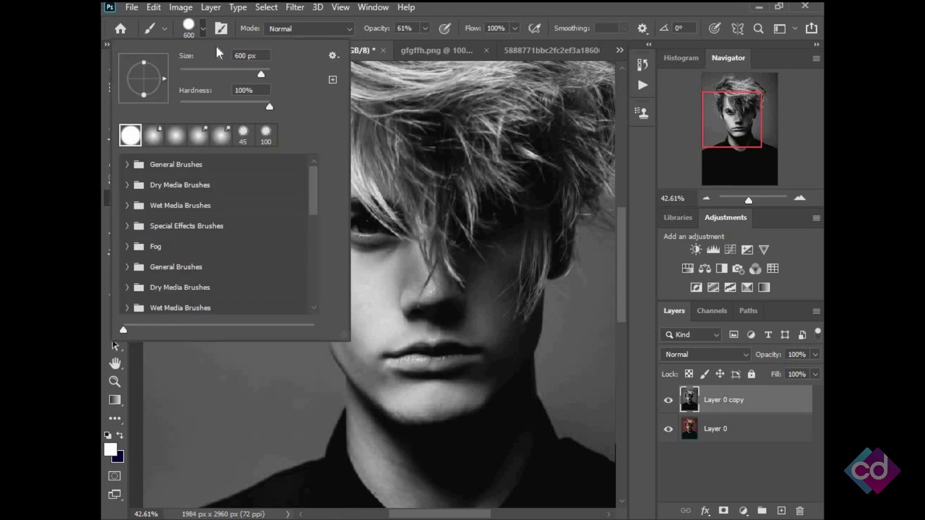
left_click(203, 28)
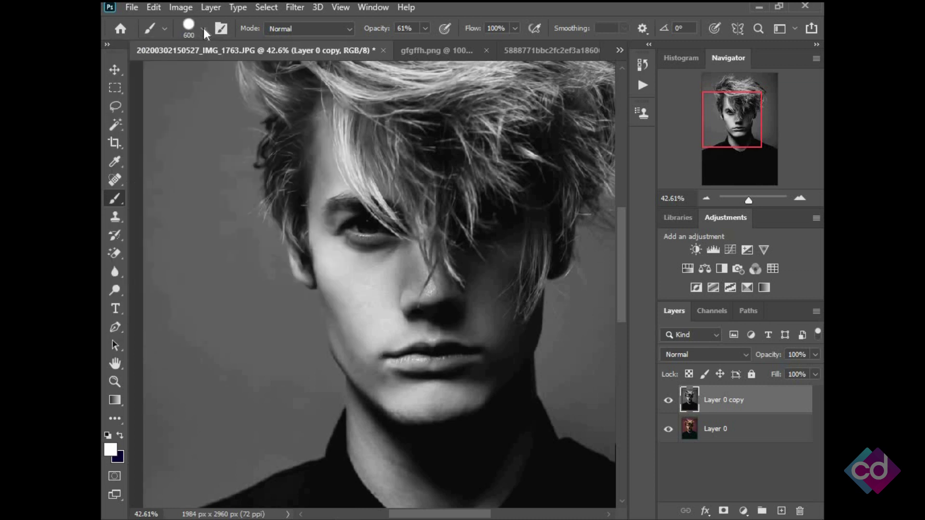
left_click(781, 511)
scroll(328, 190, "up", 2)
scroll(327, 190, "up", 2)
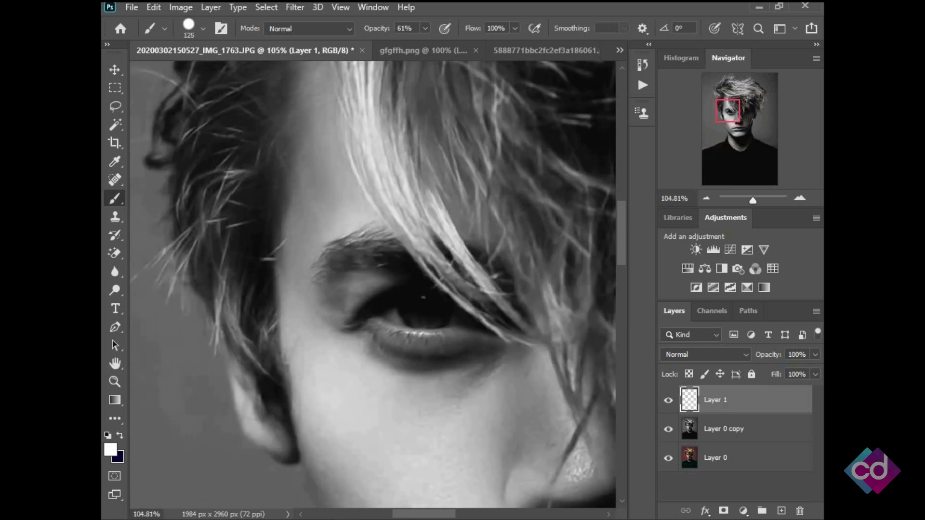
Paint the eye white on Layer 1 with a smaller brush at full opacity.
key("bracketleft")
key("bracketleft")
key("bracketleft")
key("bracketleft")
key("bracketleft")
key("bracketleft")
scroll(400, 315, "up", 2)
left_click_drag(374, 318, 554, 343)
mouse_move(384, 316)
left_mouse_down()
mouse_move(477, 280)
mouse_move(546, 328)
mouse_move(427, 325)
mouse_move(420, 311)
left_mouse_up()
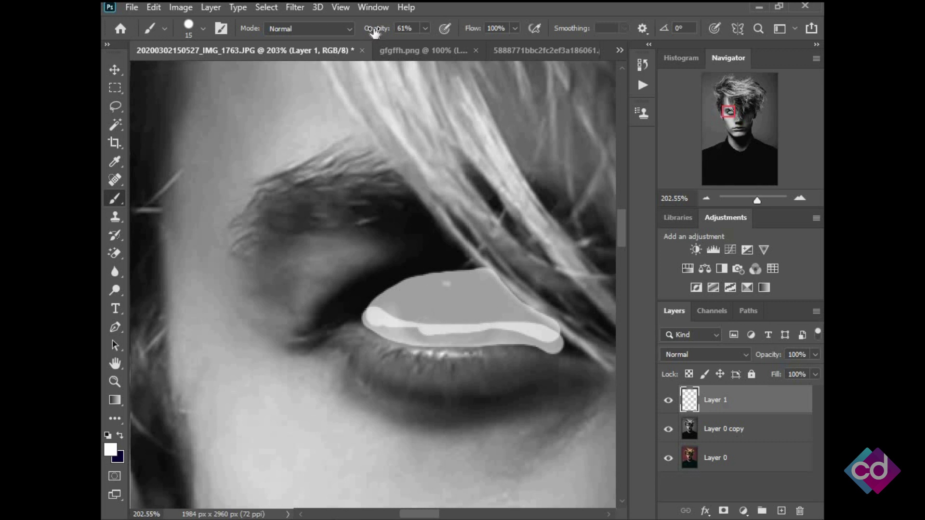
left_click_drag(374, 32, 499, 36)
mouse_move(449, 301)
left_mouse_down()
mouse_move(374, 318)
mouse_move(405, 291)
mouse_move(481, 281)
mouse_move(516, 305)
mouse_move(388, 325)
mouse_move(412, 332)
mouse_move(518, 326)
mouse_move(431, 338)
mouse_move(376, 318)
mouse_move(390, 302)
mouse_move(422, 315)
mouse_move(484, 320)
mouse_move(489, 295)
mouse_move(543, 324)
mouse_move(497, 322)
left_mouse_up()
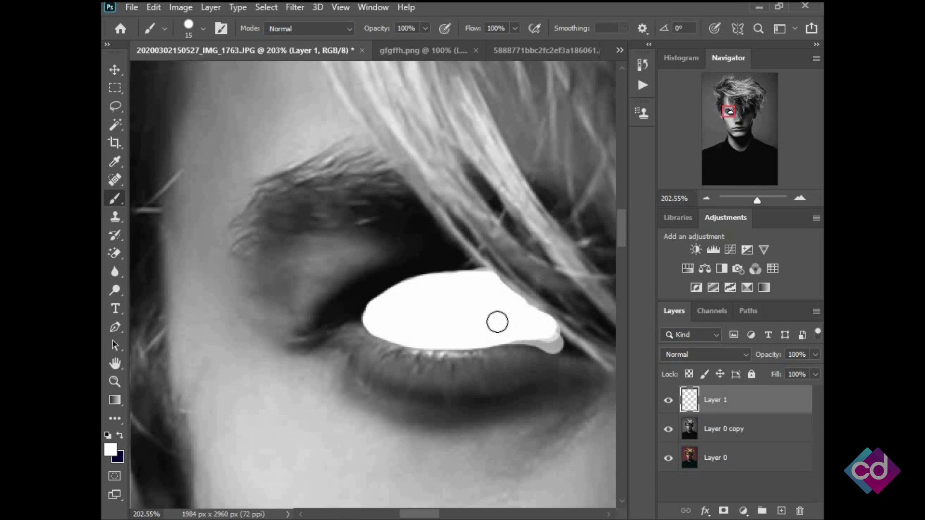
Refine the white eye with a finer brush, filling its corner, lower edge and left tip.
key("bracketleft")
key("bracketleft")
key("bracketleft")
scroll(542, 352, "up", 3)
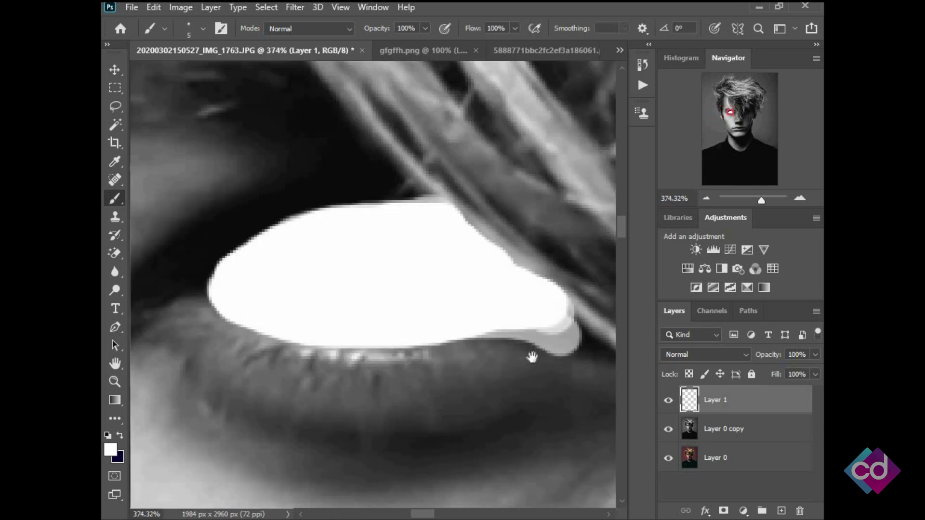
mouse_move(531, 357)
left_mouse_down()
mouse_move(395, 340)
mouse_move(421, 333)
mouse_move(509, 349)
left_mouse_up()
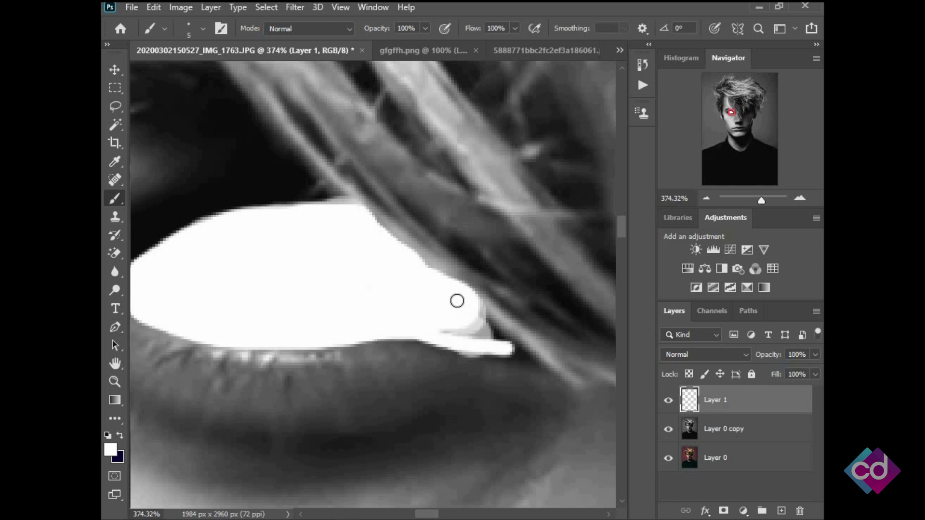
mouse_move(470, 304)
left_mouse_down()
mouse_move(522, 359)
mouse_move(448, 334)
mouse_move(444, 324)
mouse_move(494, 336)
left_mouse_up()
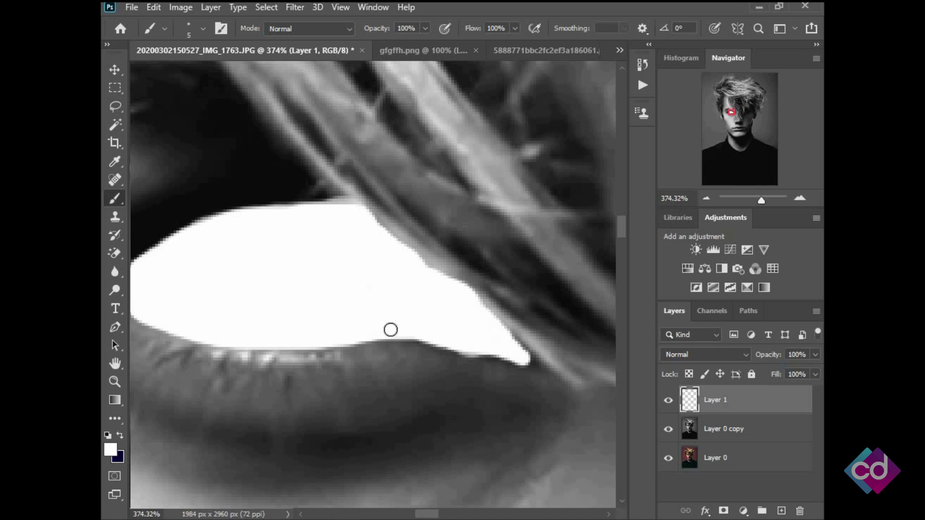
left_click_drag(449, 341, 498, 351)
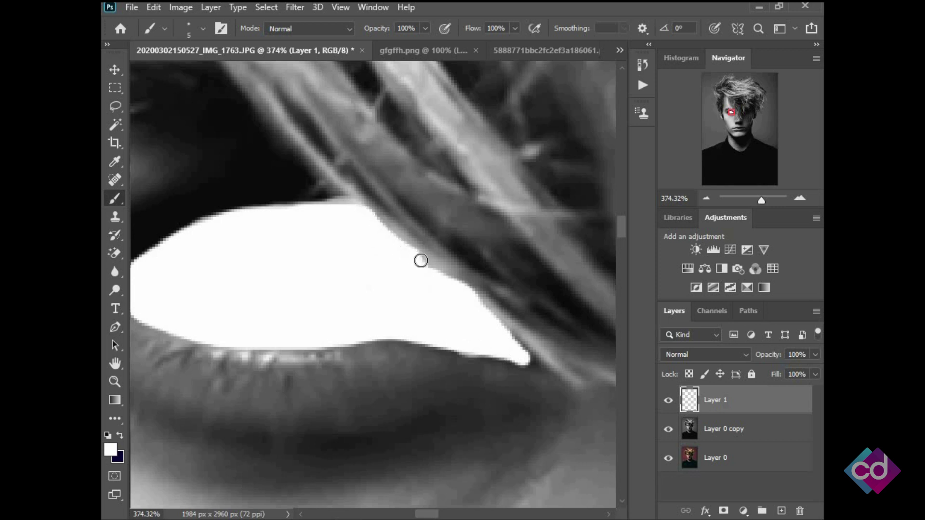
left_click_drag(421, 261, 451, 279)
scroll(214, 262, "down", 2)
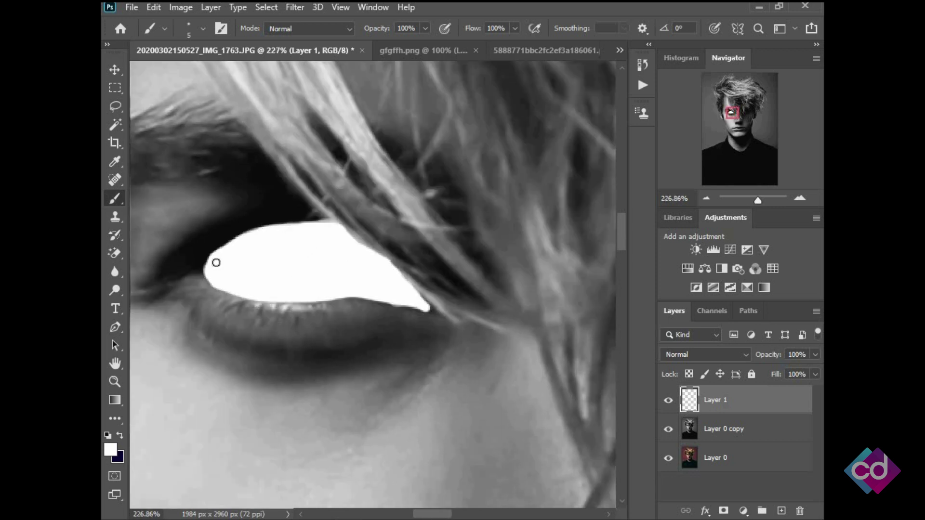
scroll(221, 285, "up", 2)
scroll(308, 277, "up", 3)
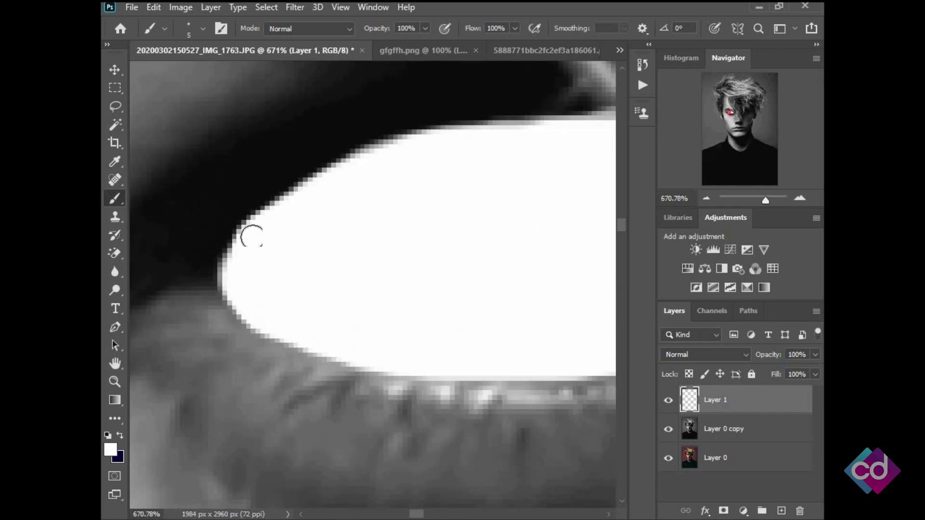
left_click_drag(236, 256, 227, 257)
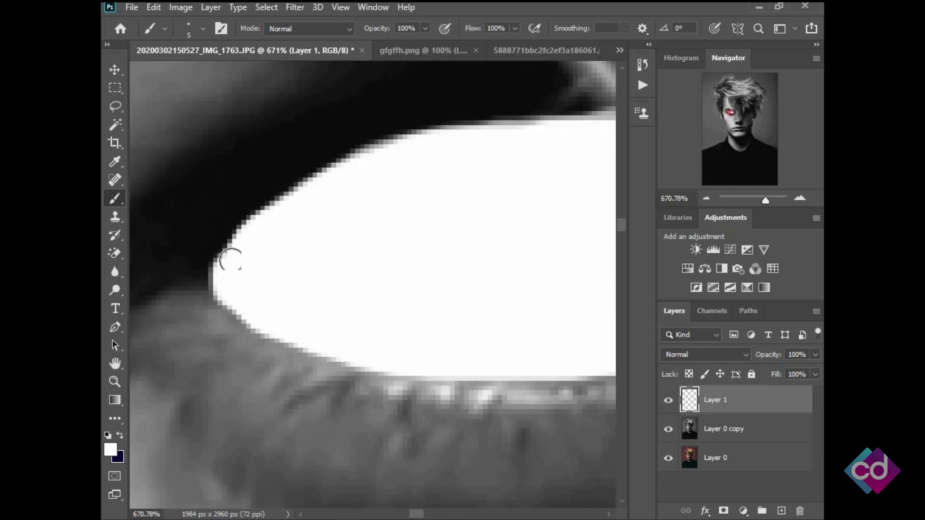
scroll(369, 242, "down", 5)
scroll(392, 218, "down", 5)
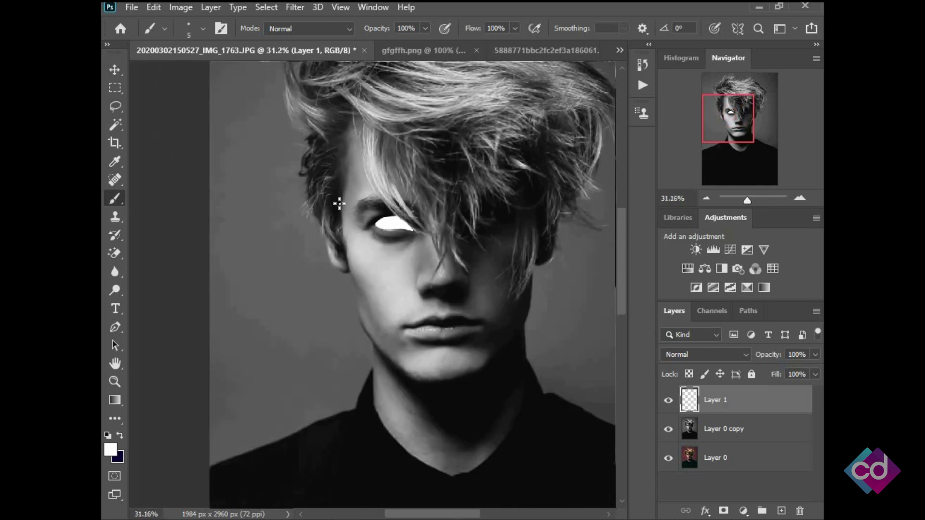
Merge the eye-white paint layer down into Layer 0 copy.
left_click(115, 72)
scroll(355, 254, "down", 3)
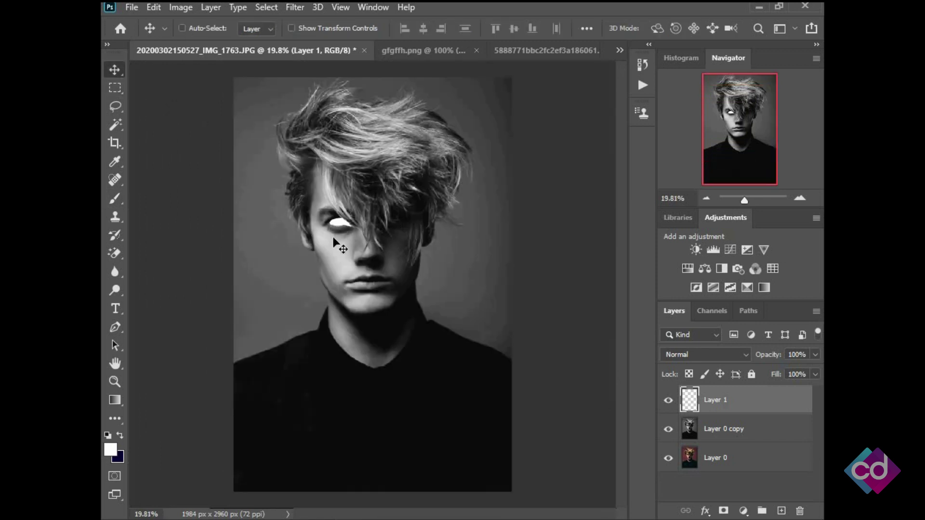
scroll(341, 254, "up", 2)
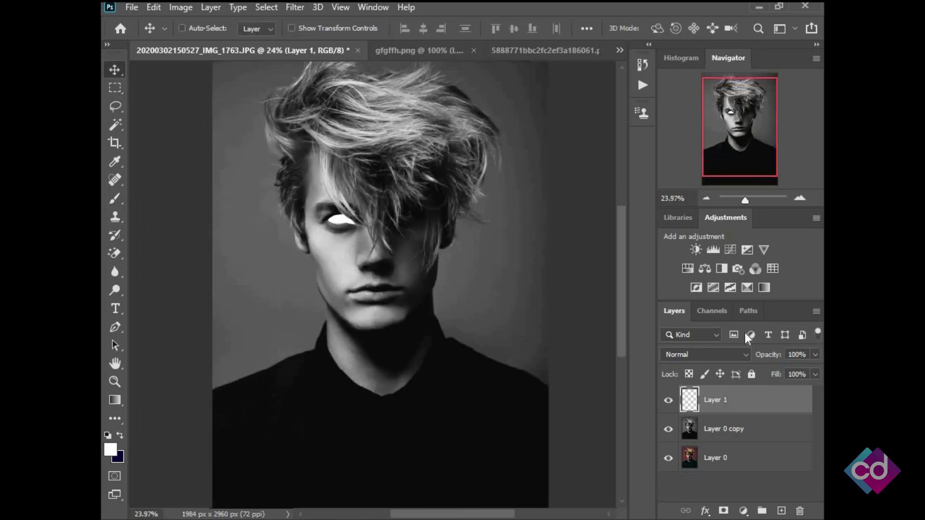
right_click(715, 402)
left_click(589, 416)
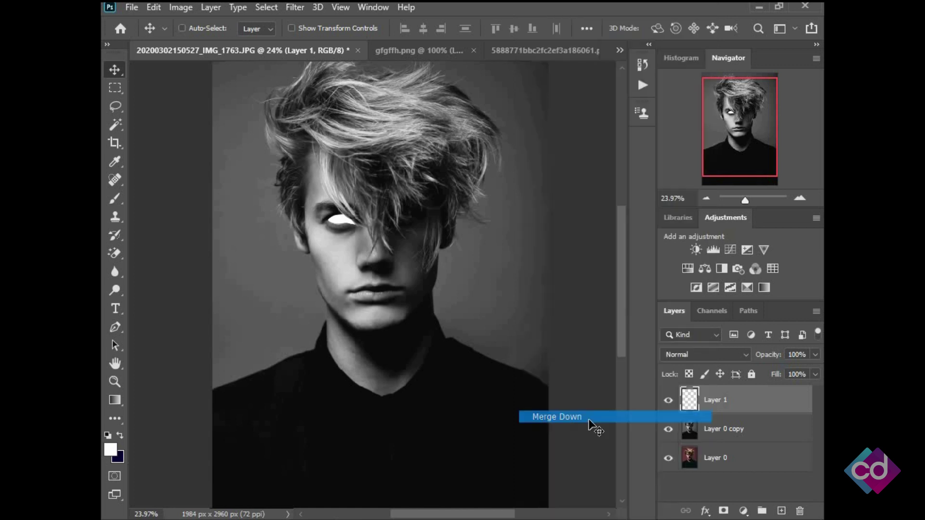
scroll(373, 229, "up", 1)
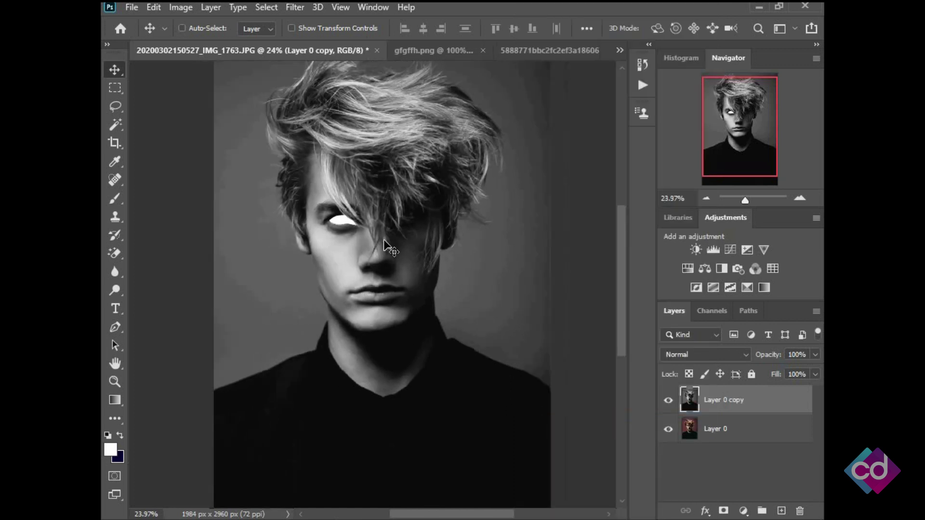
scroll(384, 239, "down", 2)
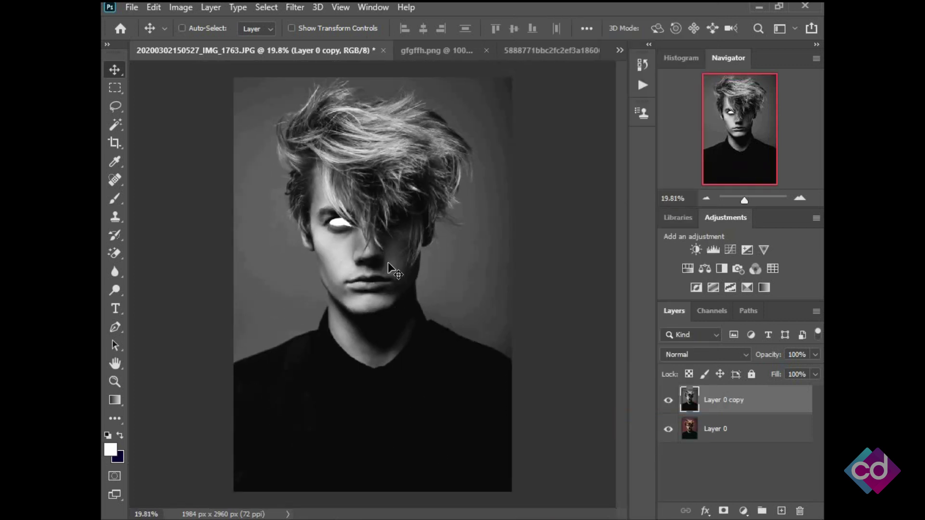
Bring the gfgffh.png red glow onto the portrait in Multiply mode over the hair.
left_click(437, 49)
mouse_move(387, 279)
left_mouse_down()
mouse_move(254, 60)
mouse_move(433, 198)
left_mouse_up()
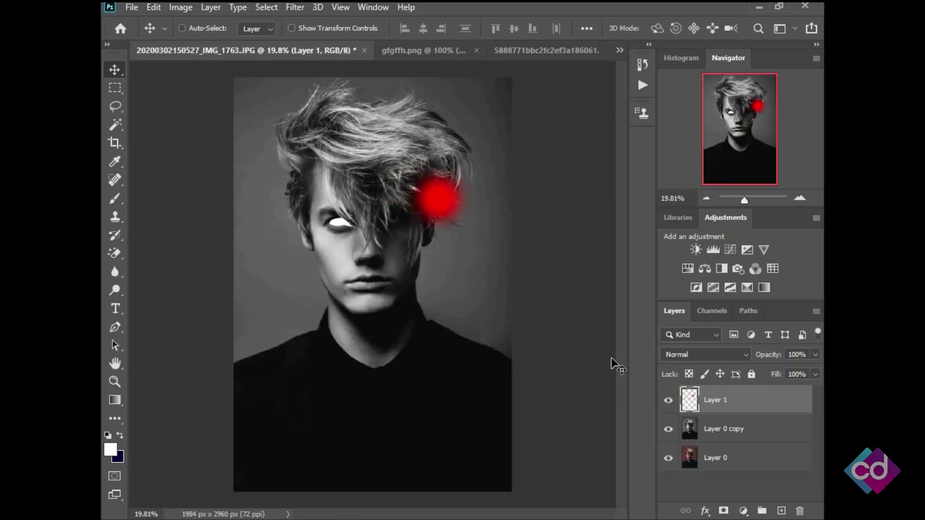
left_click(689, 357)
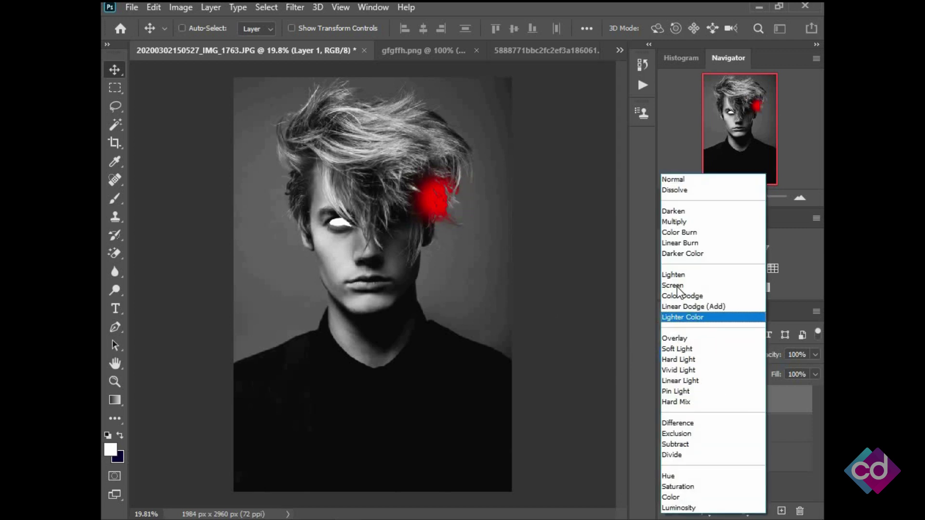
left_click(675, 222)
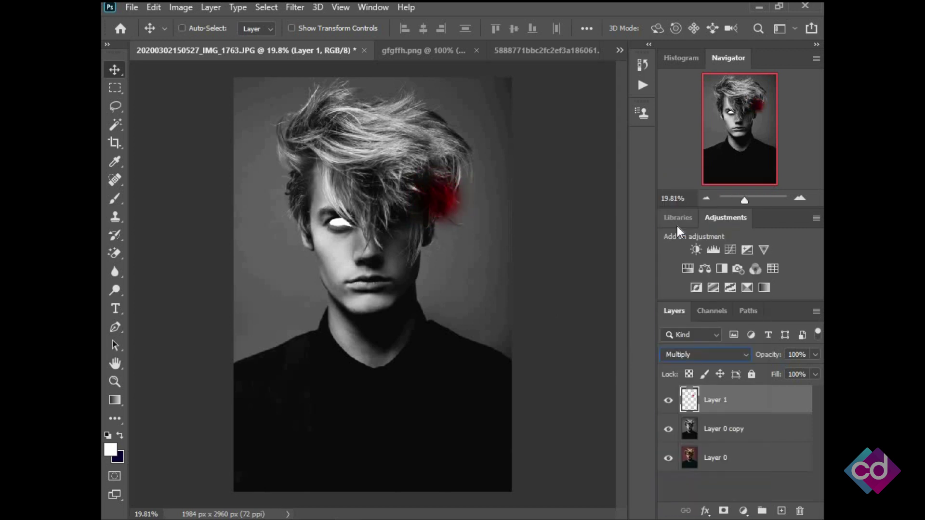
left_click_drag(447, 208, 443, 226)
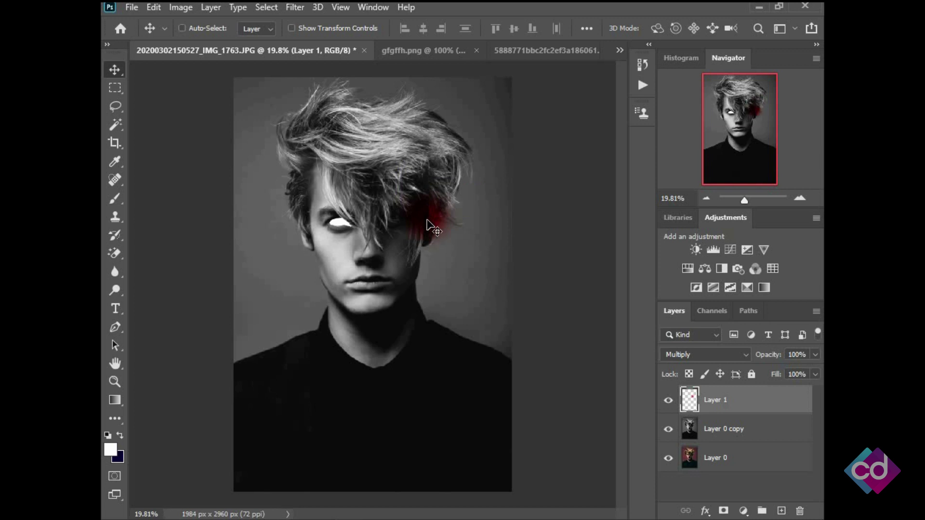
Enlarge, stretch and rotate the red glow about −25° across the hair and face.
key("ctrl+t")
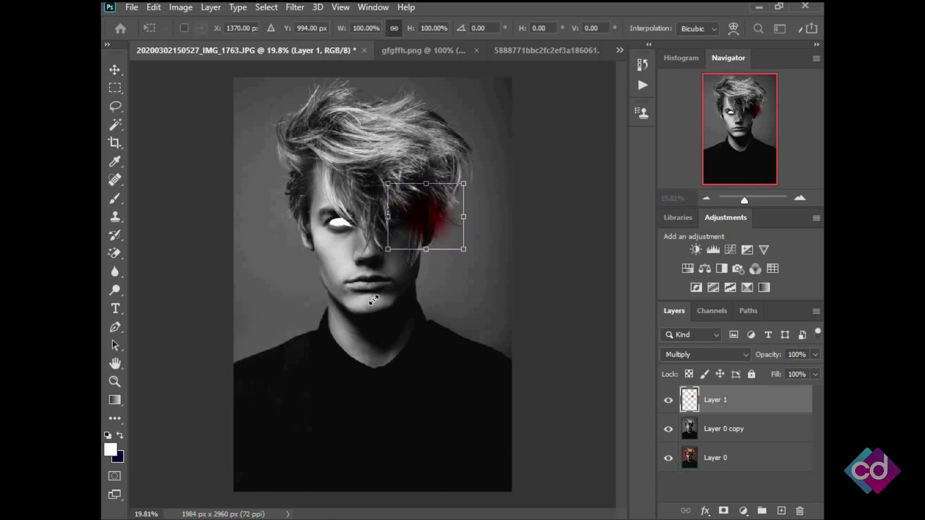
left_click_drag(373, 299, 241, 386)
left_click_drag(337, 289, 411, 274)
left_click_drag(487, 130, 608, 20)
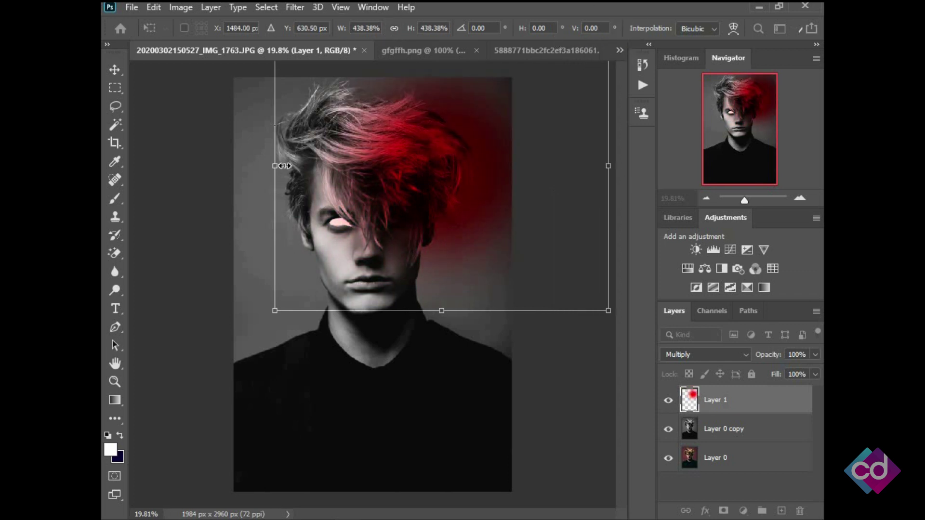
left_click_drag(283, 166, 345, 166)
left_click_drag(458, 140, 436, 193)
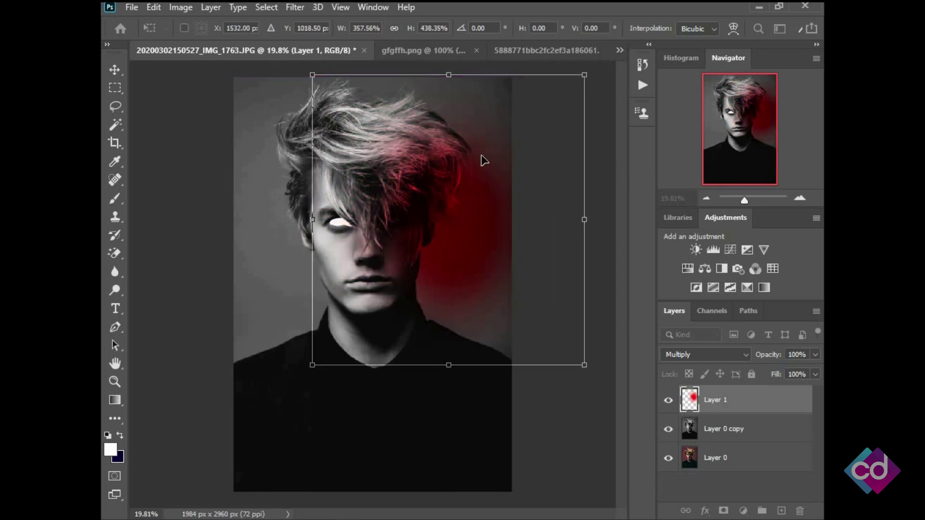
left_click_drag(449, 80, 450, 23)
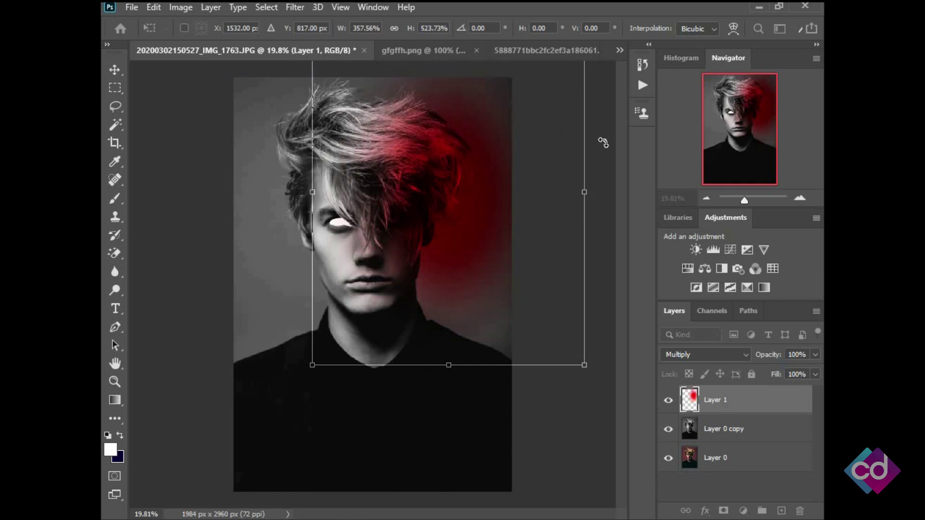
left_click_drag(602, 143, 544, 82)
left_click_drag(490, 202, 474, 211)
key("Return")
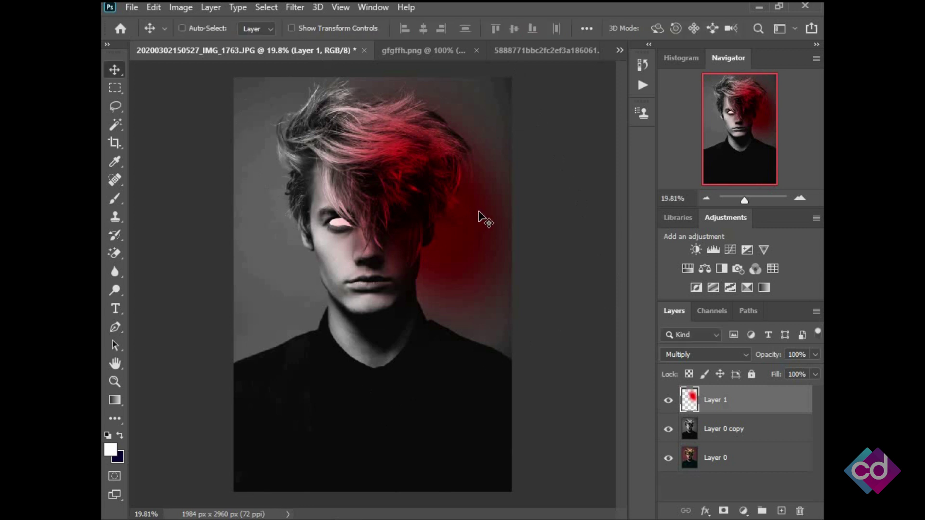
Nudge the transformed red glow slightly downward.
scroll(477, 220, "down", 2)
scroll(462, 224, "up", 3)
left_click_drag(487, 295, 482, 330)
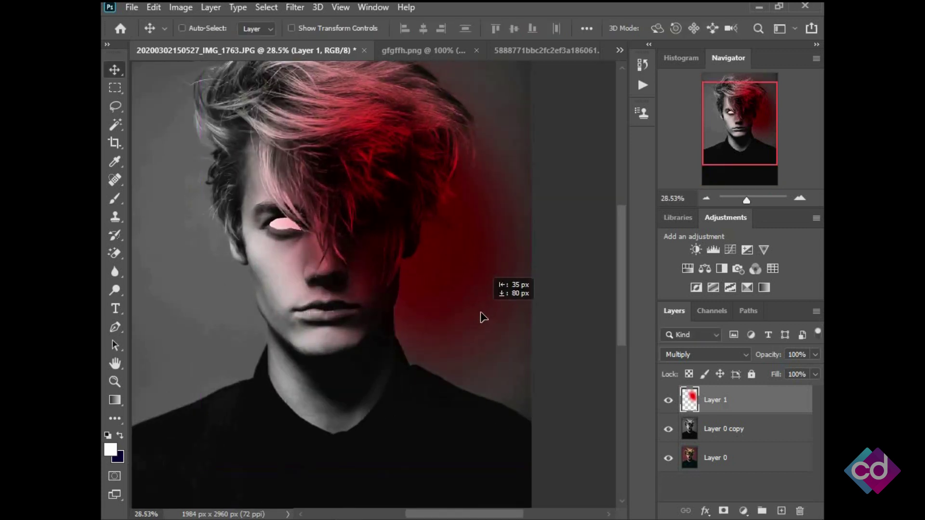
scroll(371, 231, "down", 1)
scroll(372, 231, "down", 3)
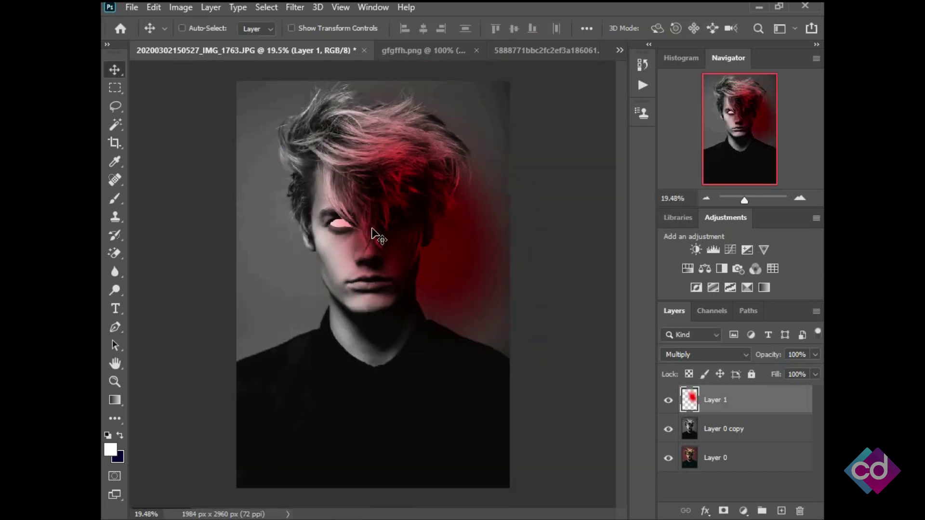
scroll(413, 192, "down", 1)
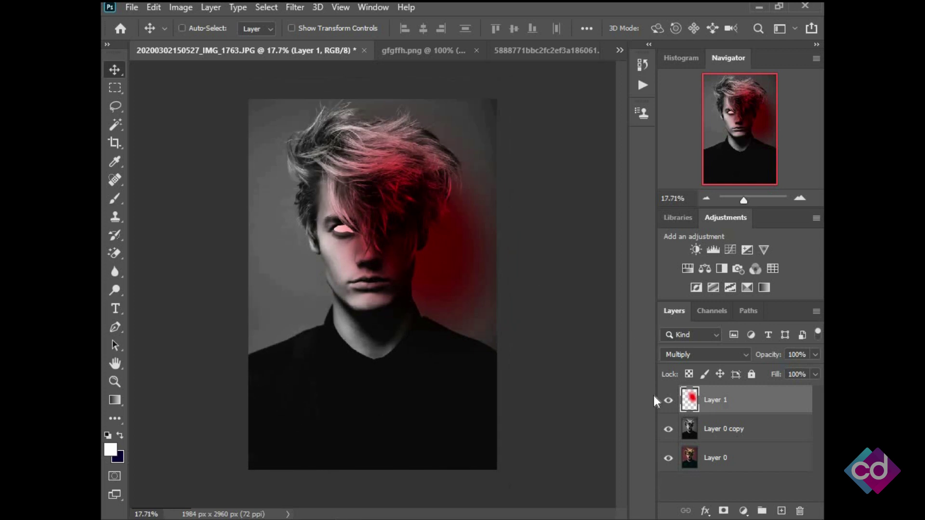
Toggle the glow's visibility to compare, then close gfgffh.png.
left_click(667, 401)
left_click(439, 51)
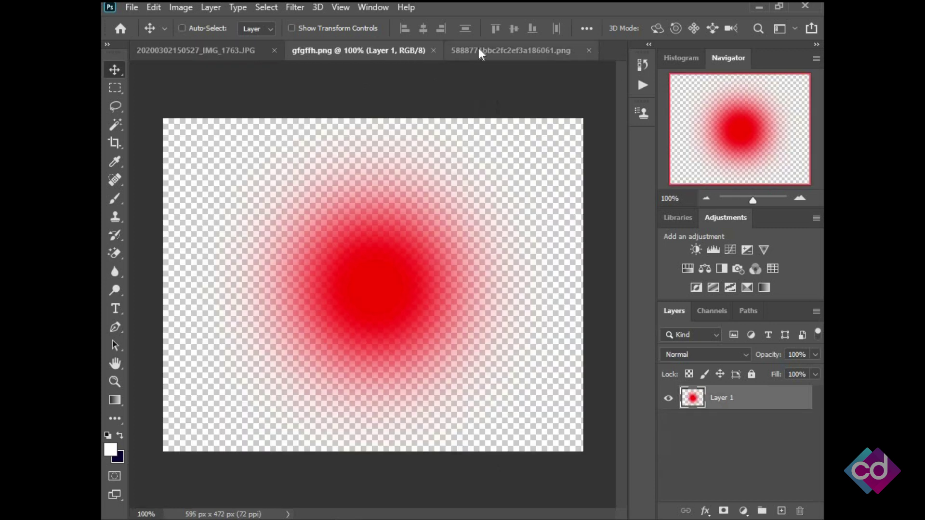
left_click(433, 50)
Drag the red paint splash onto the portrait over the white eye as Layer 2.
left_click(519, 53)
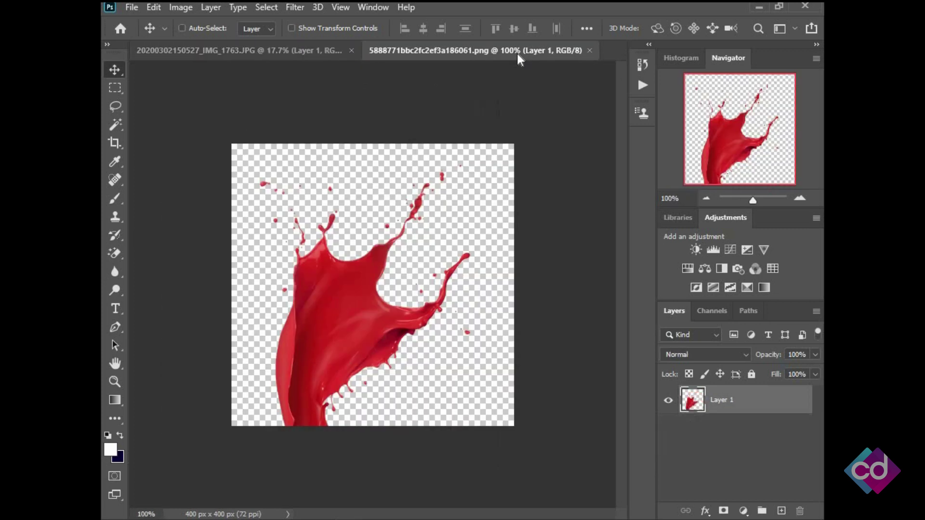
left_click_drag(339, 292, 236, 52)
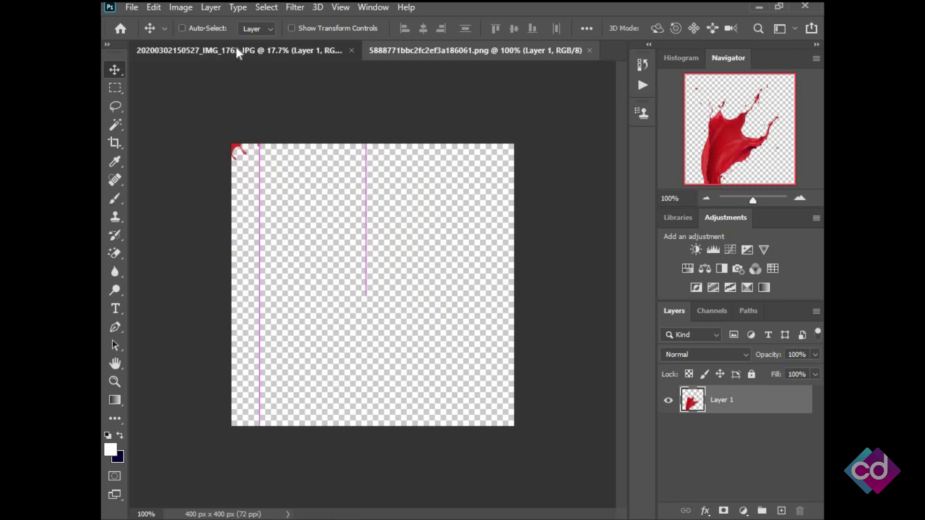
left_click_drag(236, 47, 267, 77)
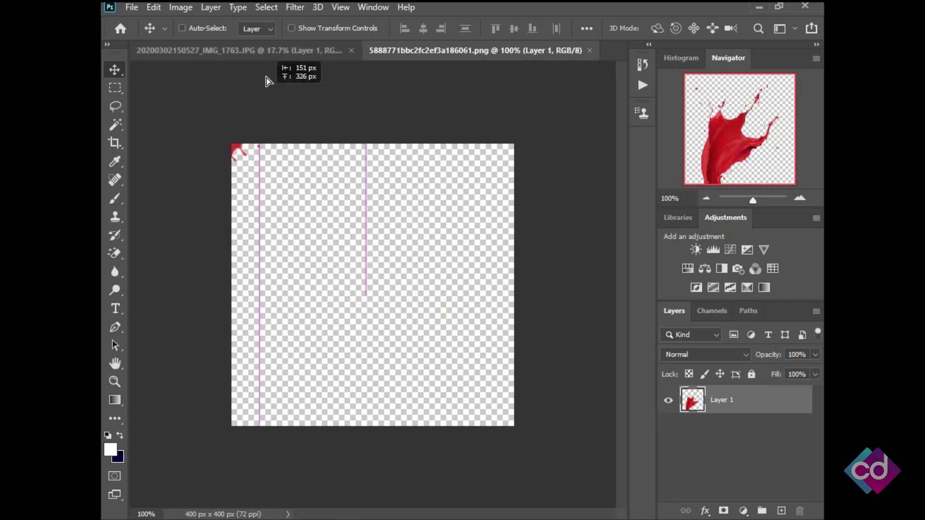
left_click_drag(267, 77, 351, 236)
scroll(351, 236, "up", 2)
scroll(337, 231, "up", 3)
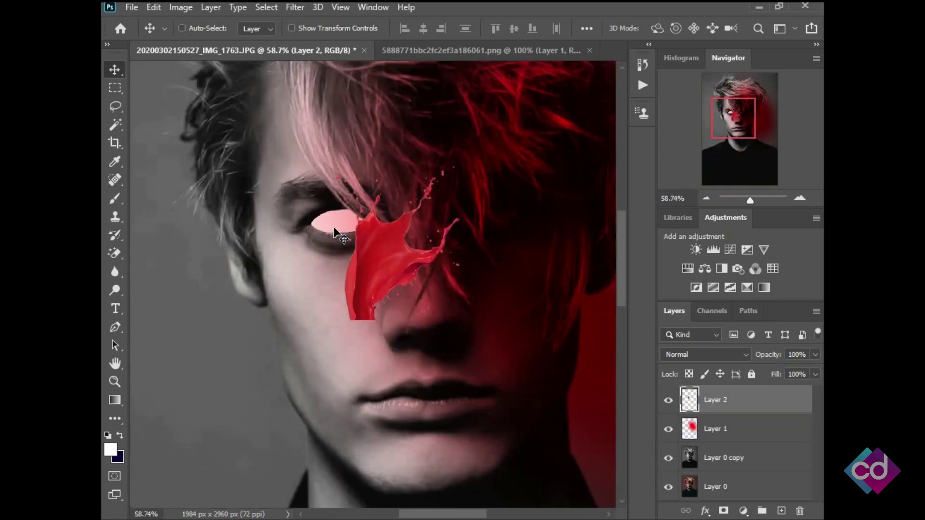
Rotate and enlarge the Layer 2 splash in Multiply mode so blood drips from the eye down the cheek.
key("ctrl+t")
mouse_move(470, 169)
left_mouse_down()
mouse_move(484, 411)
mouse_move(265, 409)
left_mouse_up()
left_click_drag(355, 299, 331, 292)
left_click_drag(384, 154, 392, 143)
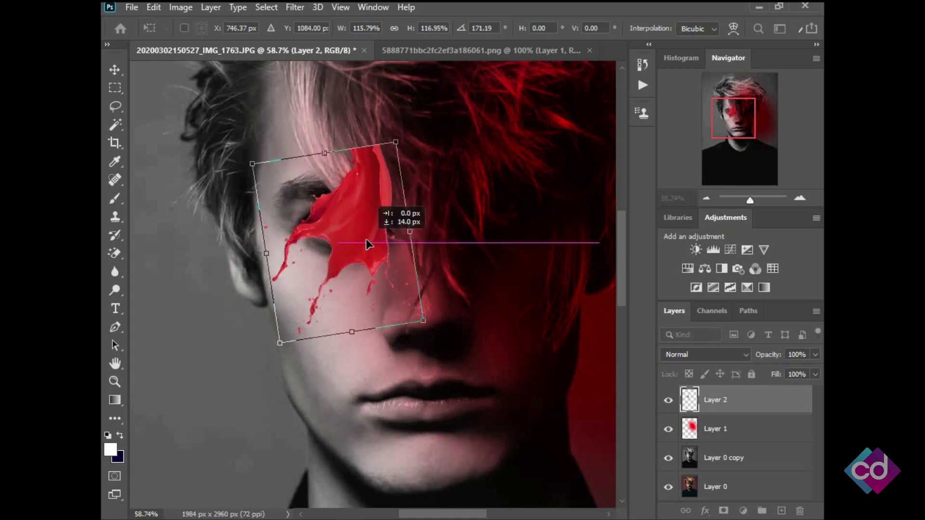
left_click_drag(368, 237, 362, 238)
left_click(719, 355)
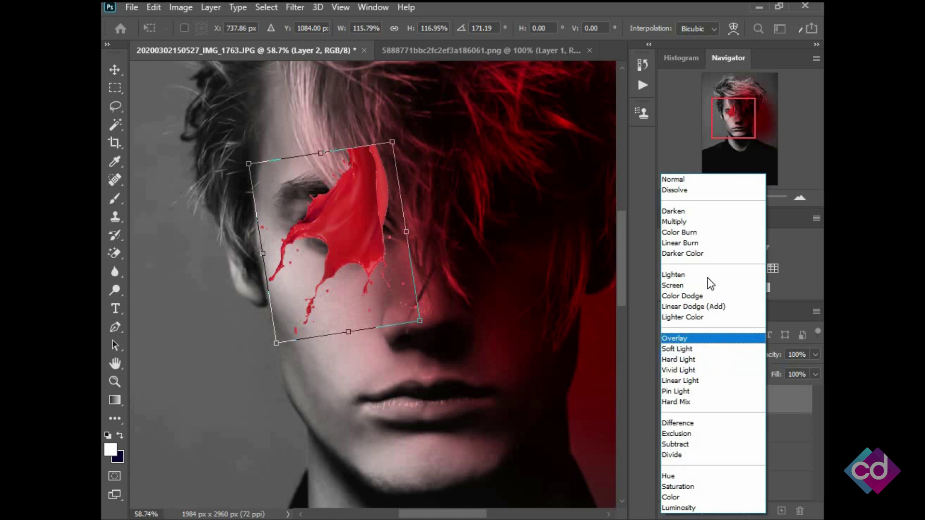
left_click(697, 221)
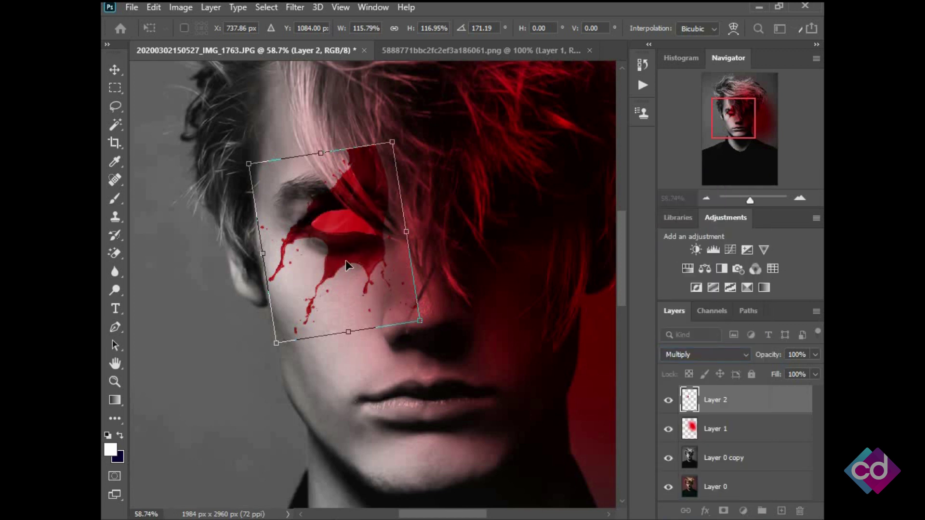
left_click_drag(345, 260, 371, 314)
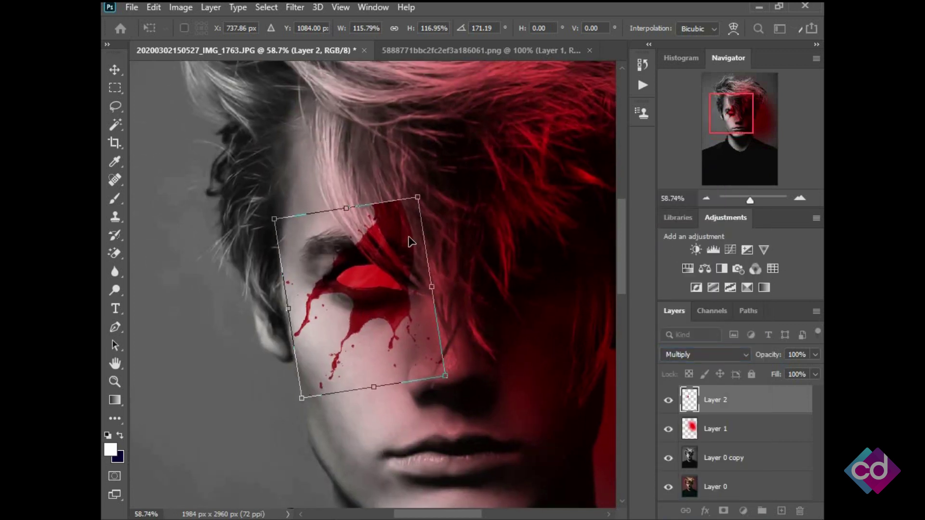
left_click_drag(417, 200, 434, 153)
left_click_drag(397, 244, 392, 266)
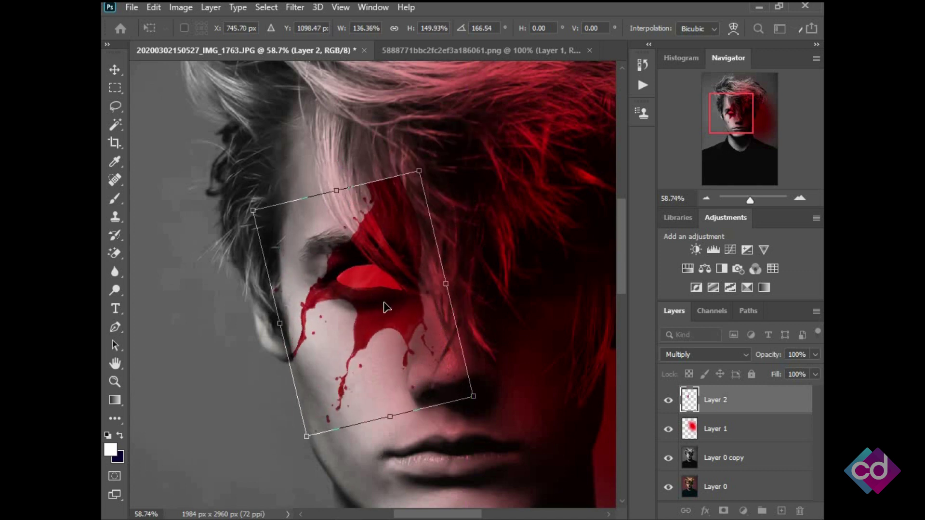
key("Return")
scroll(346, 270, "up", 2)
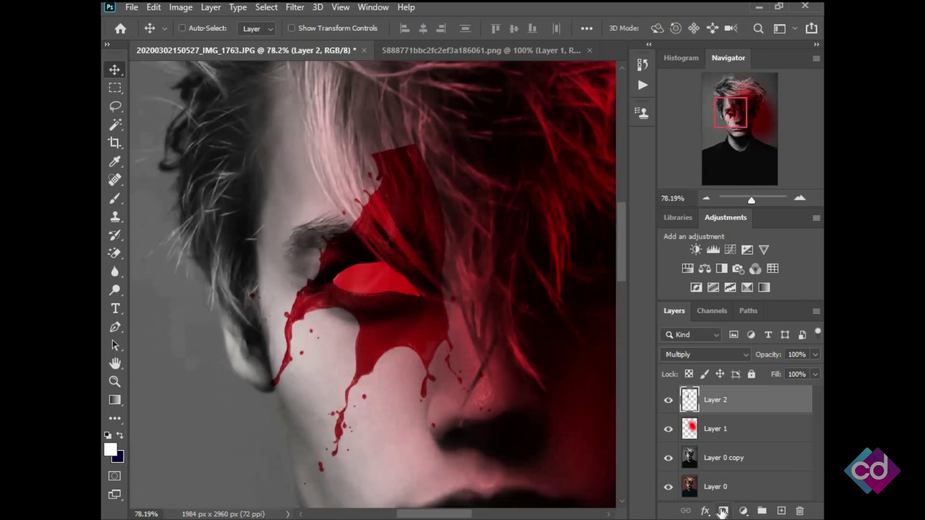
Mask Layer 2 and paint out the red block above the white eye, keeping the drips.
left_click(723, 510)
left_click(116, 200)
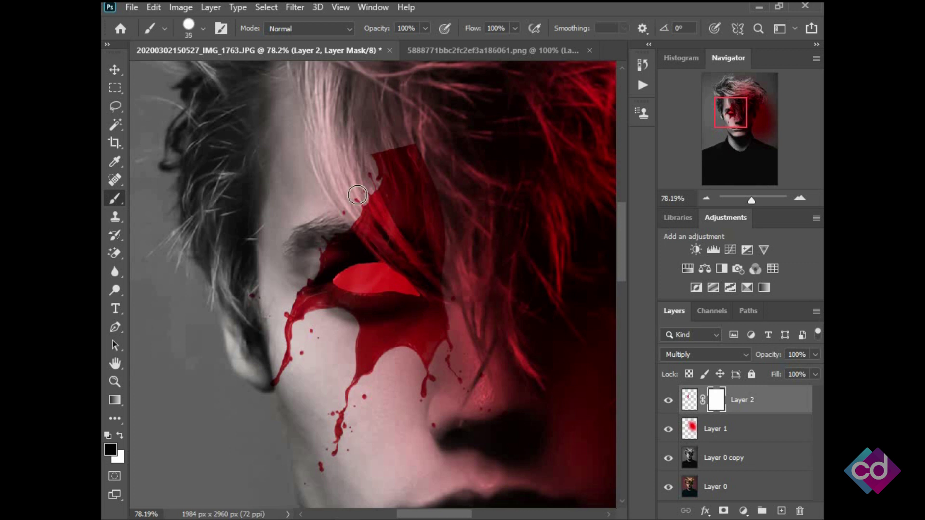
mouse_move(357, 195)
left_mouse_down()
mouse_move(392, 166)
mouse_move(429, 196)
mouse_move(441, 154)
mouse_move(399, 187)
mouse_move(382, 221)
mouse_move(427, 208)
left_mouse_up()
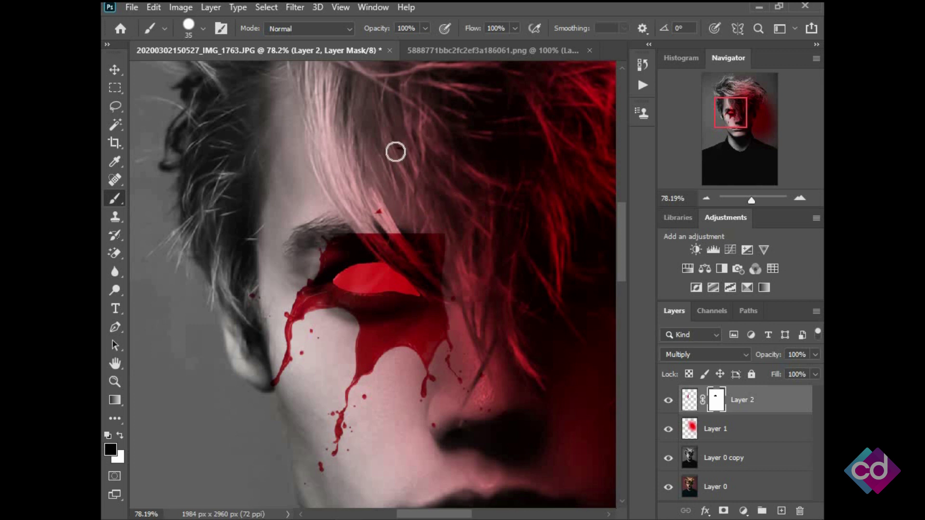
mouse_move(396, 151)
left_mouse_down()
mouse_move(496, 241)
mouse_move(353, 217)
left_mouse_up()
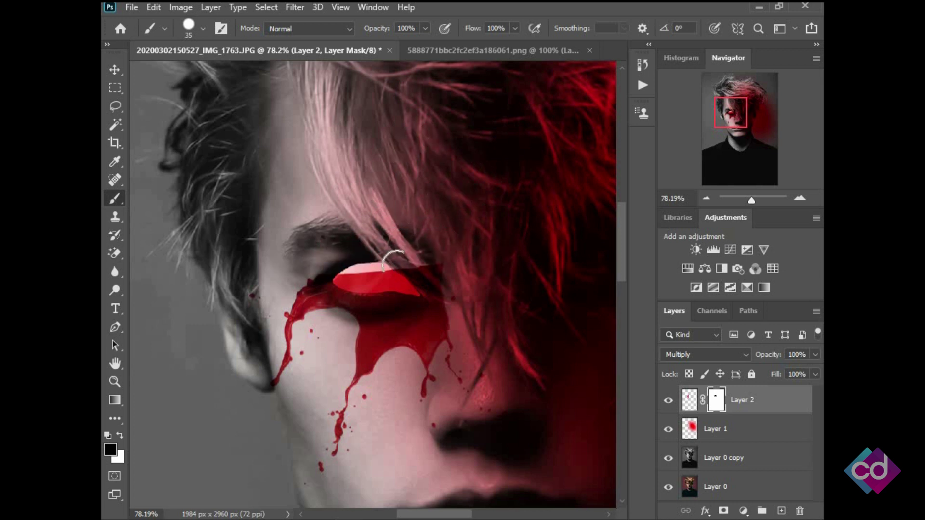
scroll(391, 260, "up", 5)
mouse_move(289, 260)
left_mouse_down()
mouse_move(284, 283)
mouse_move(295, 289)
mouse_move(486, 305)
mouse_move(330, 248)
left_mouse_up()
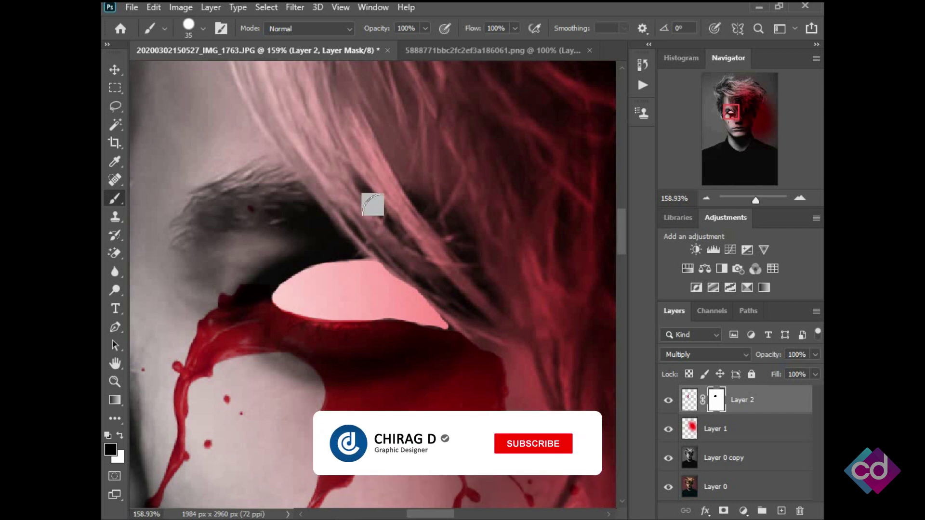
scroll(371, 202, "down", 5)
scroll(403, 173, "down", 2)
scroll(434, 178, "down", 1)
scroll(289, 154, "down", 1)
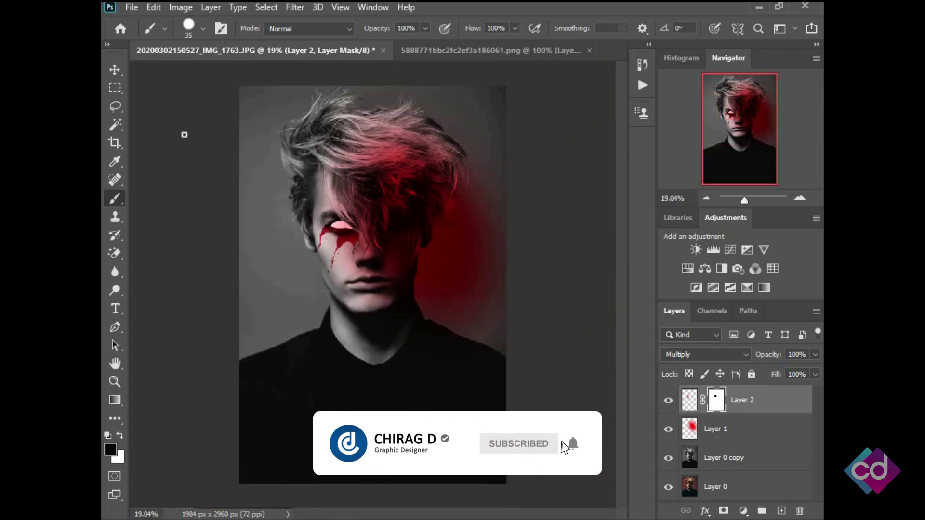
Copy the red splash into the poster as Layer 3, blended with Multiply.
left_click(117, 74)
left_click(505, 51)
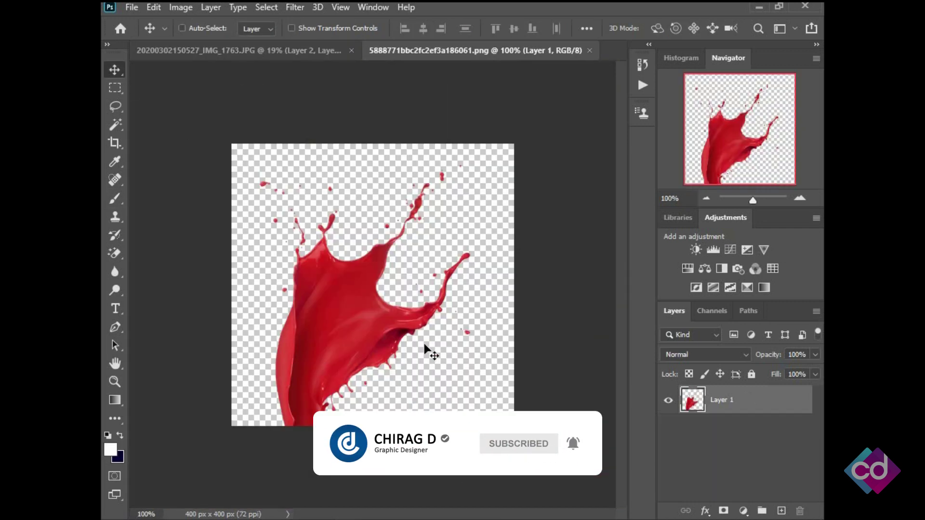
mouse_move(427, 351)
left_mouse_down()
mouse_move(282, 128)
mouse_move(332, 231)
left_mouse_up()
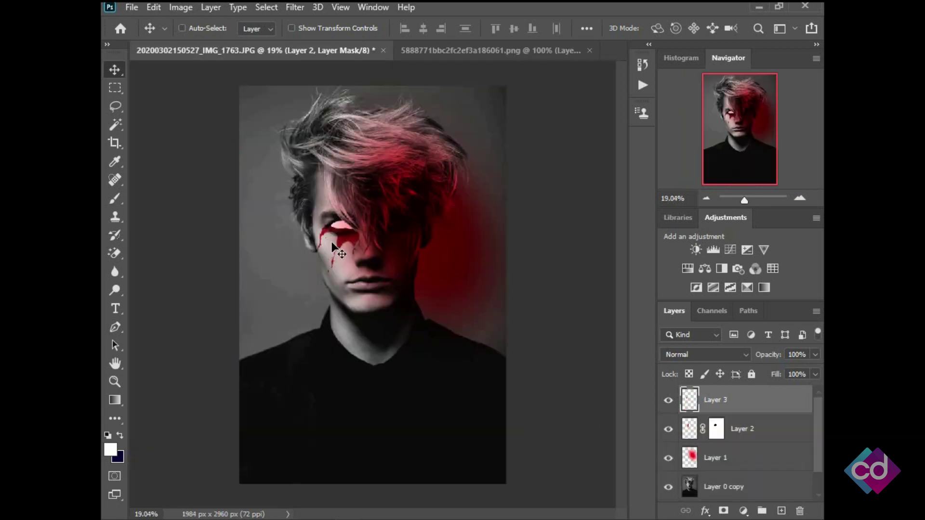
left_click(700, 356)
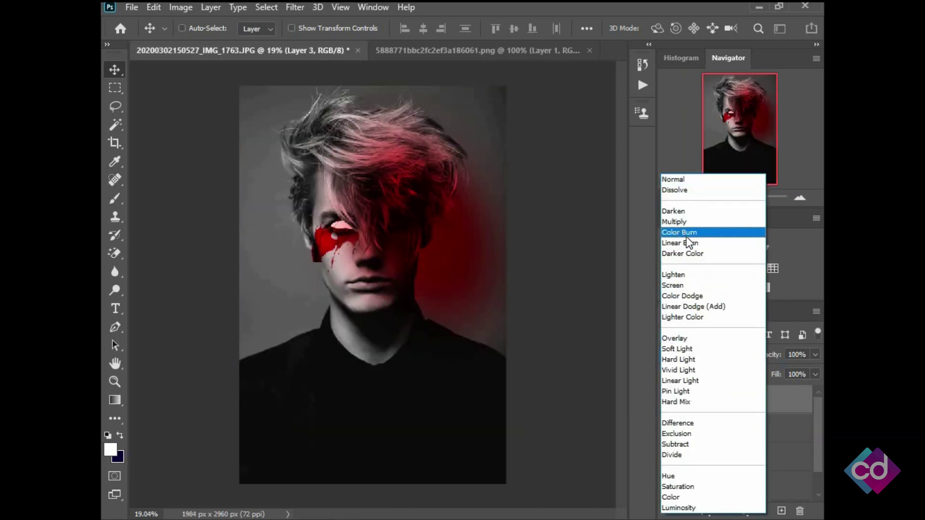
left_click(684, 221)
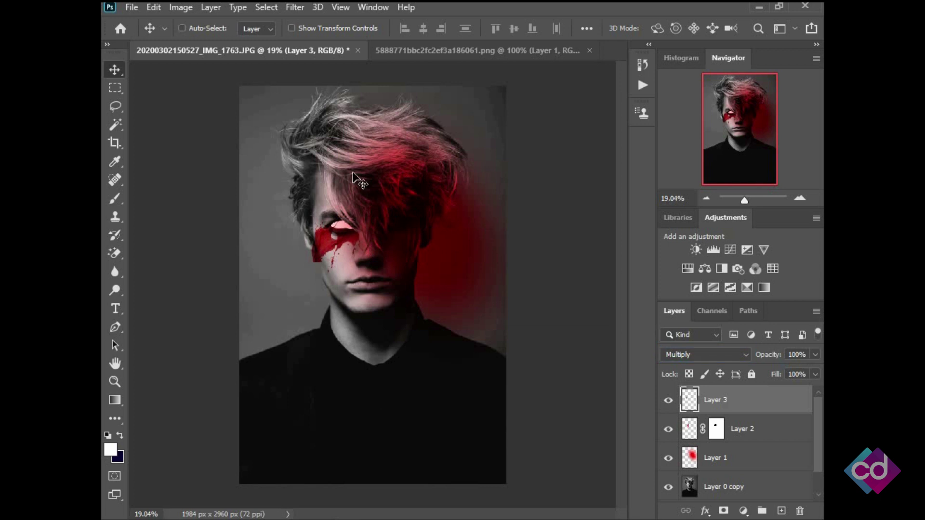
scroll(340, 172, "up", 3)
Enlarge, flip and tilt the new splash diagonally across the face over the eye.
key("ctrl+t")
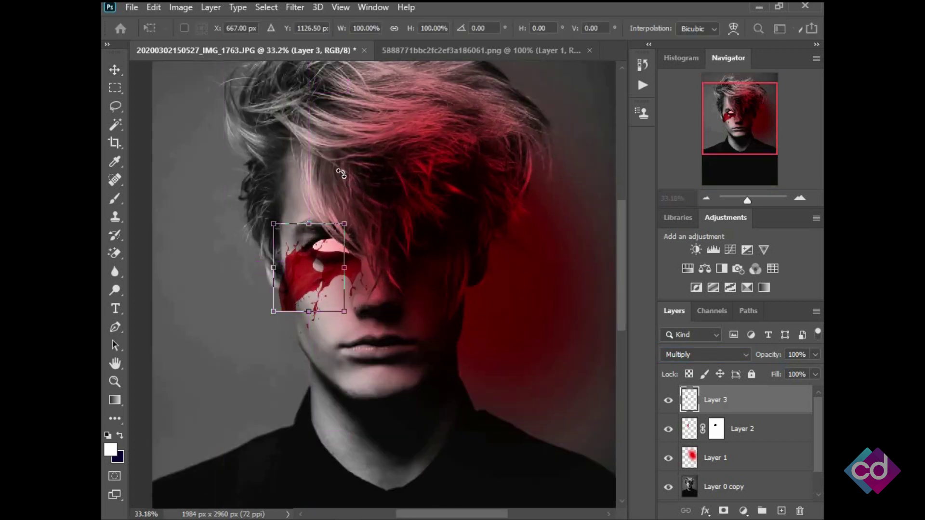
mouse_move(367, 194)
left_mouse_down()
mouse_move(474, 149)
mouse_move(326, 226)
mouse_move(311, 252)
left_mouse_up()
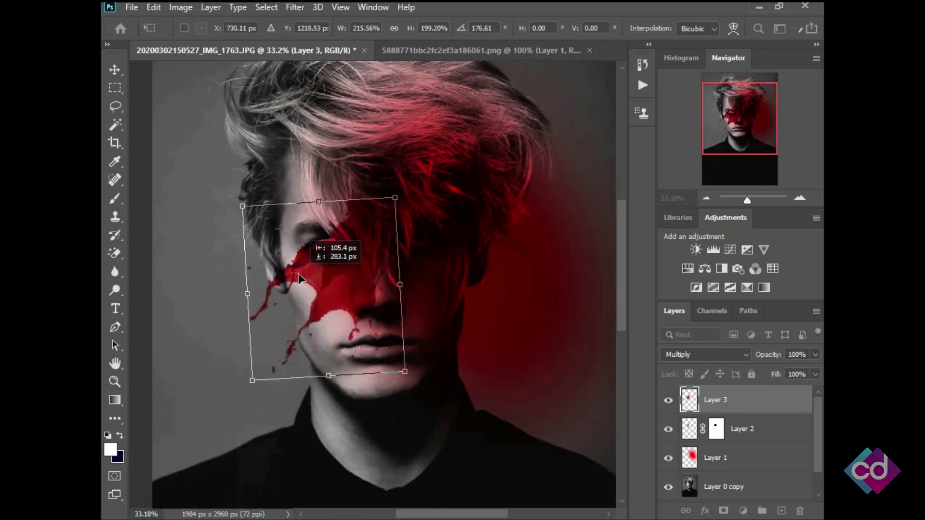
left_click_drag(549, 251, 508, 131)
left_click_drag(332, 330, 348, 288)
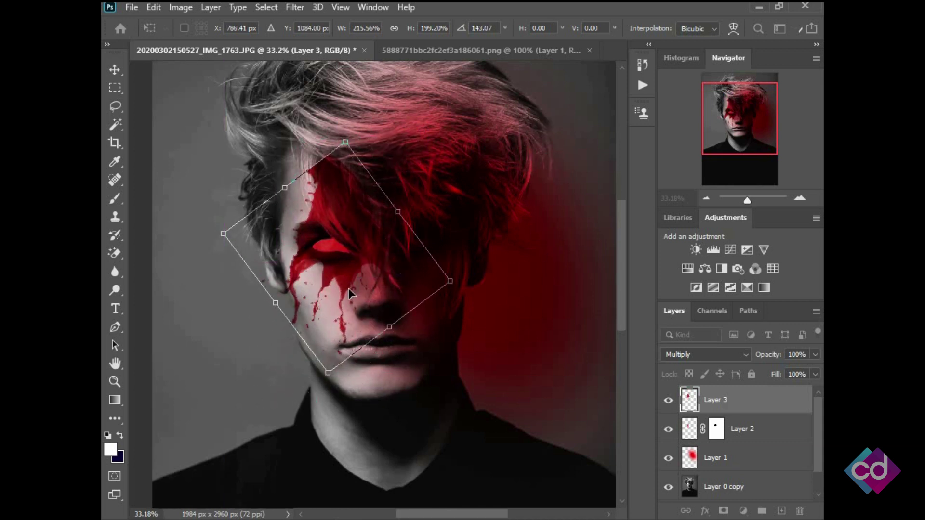
key("Return")
scroll(328, 212, "up", 2)
scroll(328, 212, "up", 2)
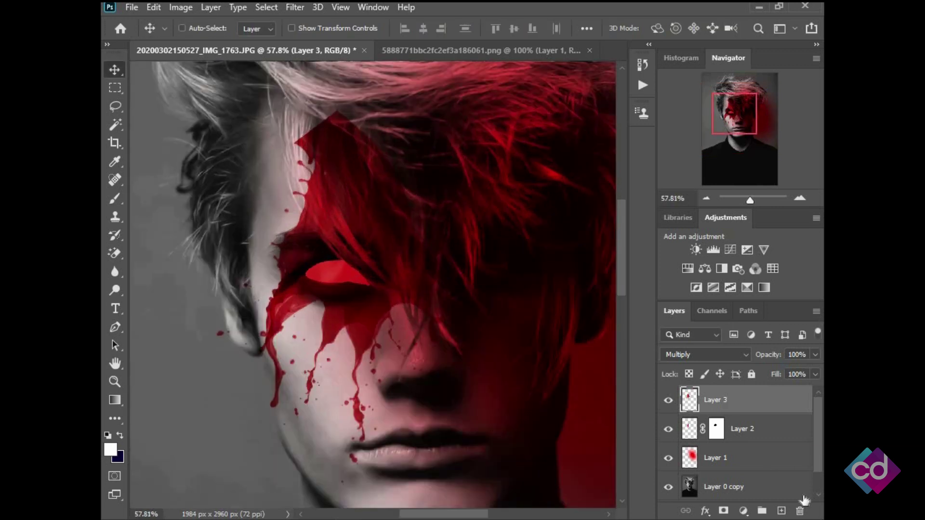
Add a mask to Layer 3 and use a soft round brush to hide the red over the hair and forehead.
left_click(724, 511)
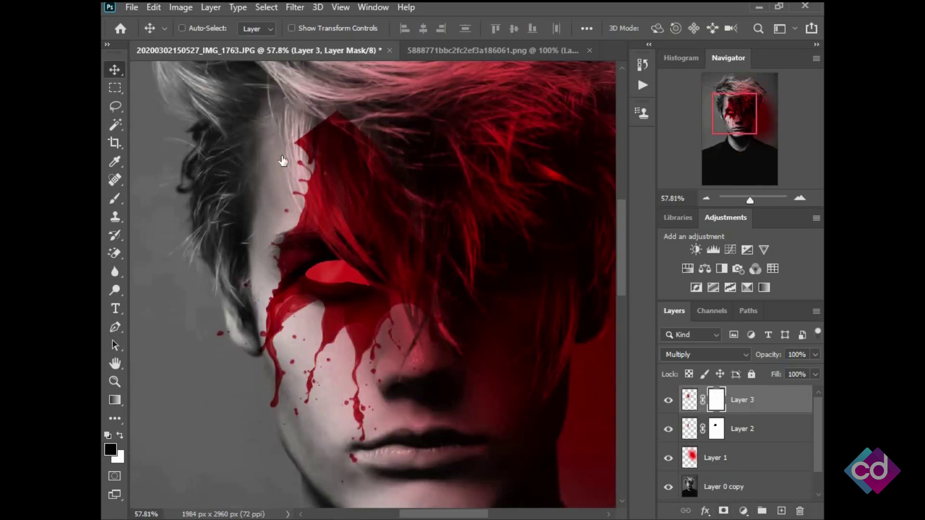
left_click(114, 198)
left_click(204, 30)
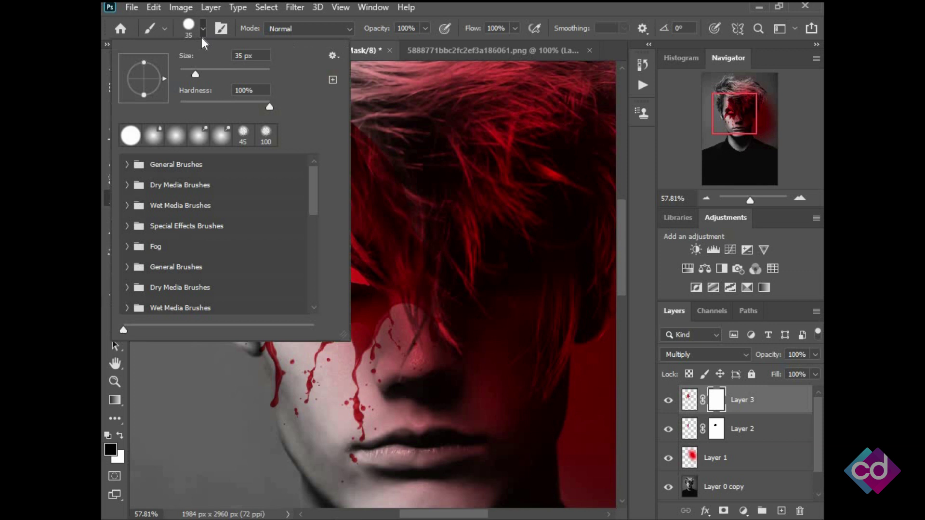
left_click(173, 140)
scroll(466, 132, "up", 2)
scroll(325, 205, "up", 2)
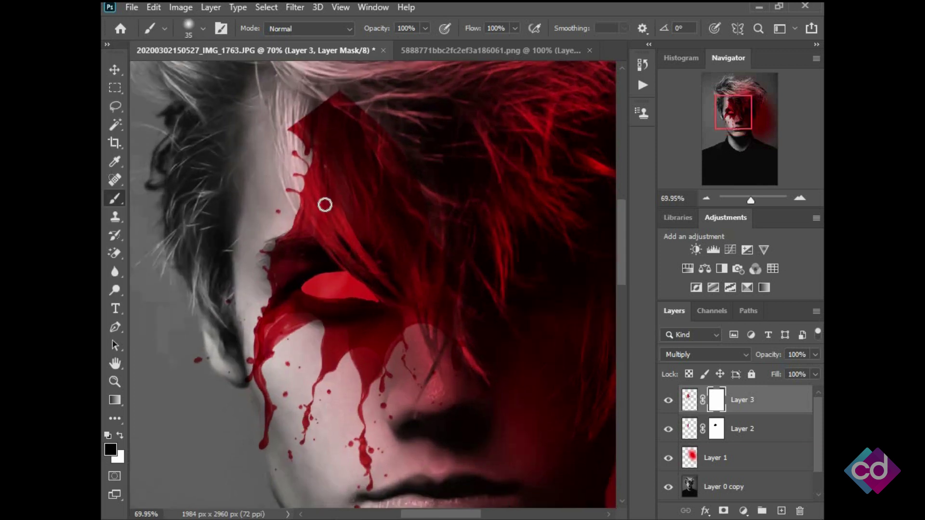
key("bracketright")
mouse_move(323, 201)
left_mouse_down()
mouse_move(347, 95)
mouse_move(437, 165)
left_mouse_up()
mouse_move(472, 222)
left_mouse_down()
mouse_move(285, 207)
mouse_move(458, 248)
mouse_move(384, 260)
mouse_move(430, 300)
mouse_move(331, 252)
mouse_move(295, 264)
mouse_move(253, 248)
mouse_move(270, 266)
mouse_move(355, 273)
left_mouse_up()
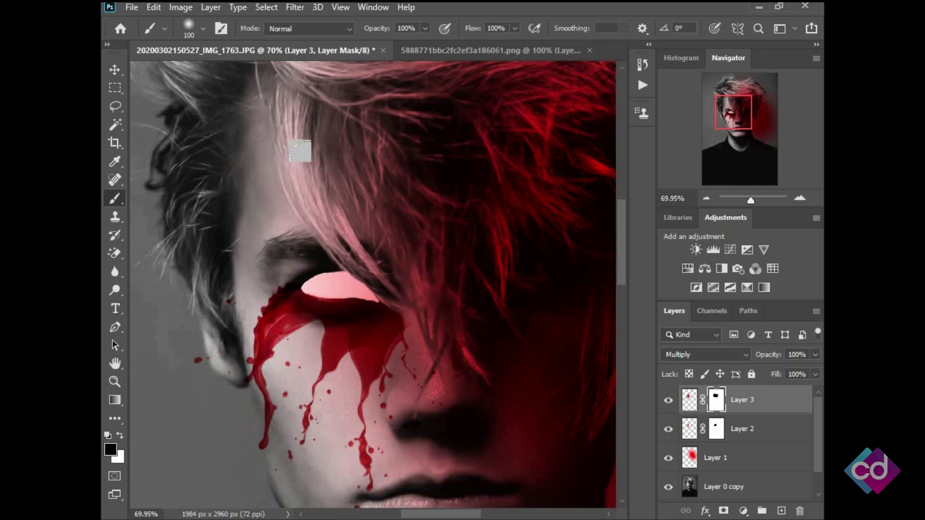
Restore blood along the cheek's left edge on Layer 3's mask.
key("ctrl+0")
left_click(118, 75)
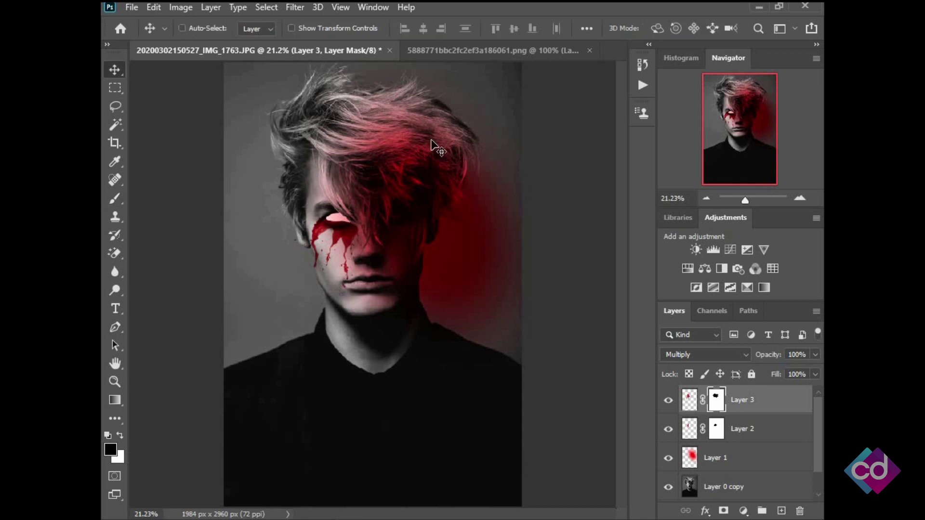
scroll(432, 150, "down", 1)
scroll(385, 289, "up", 2)
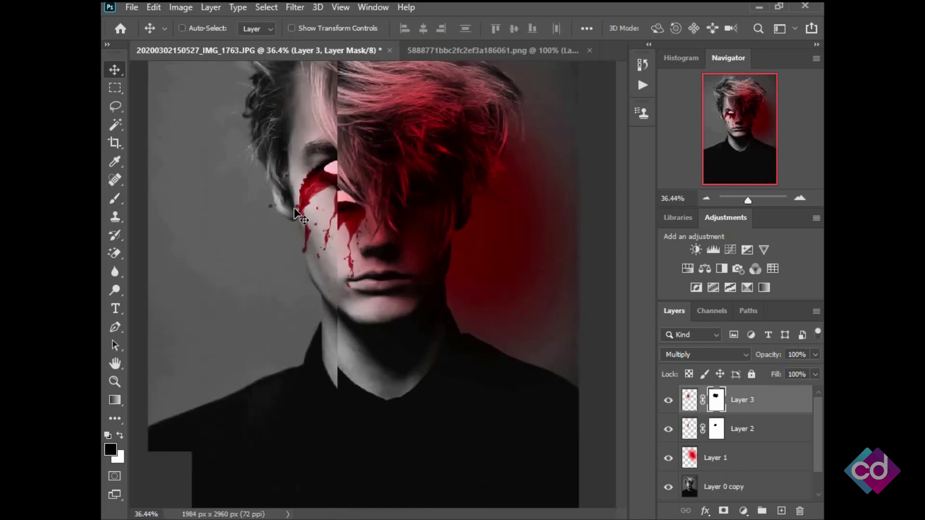
scroll(242, 241, "up", 2)
scroll(326, 212, "up", 2)
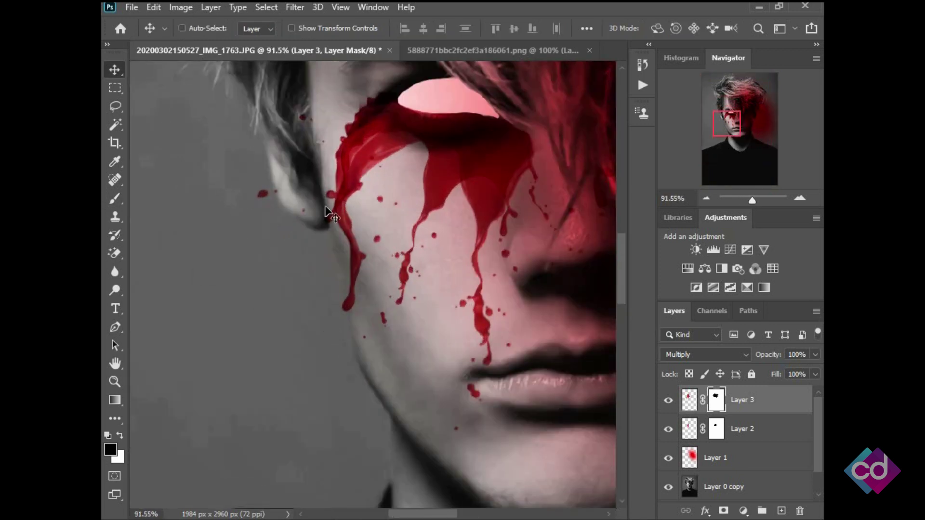
left_click(118, 201)
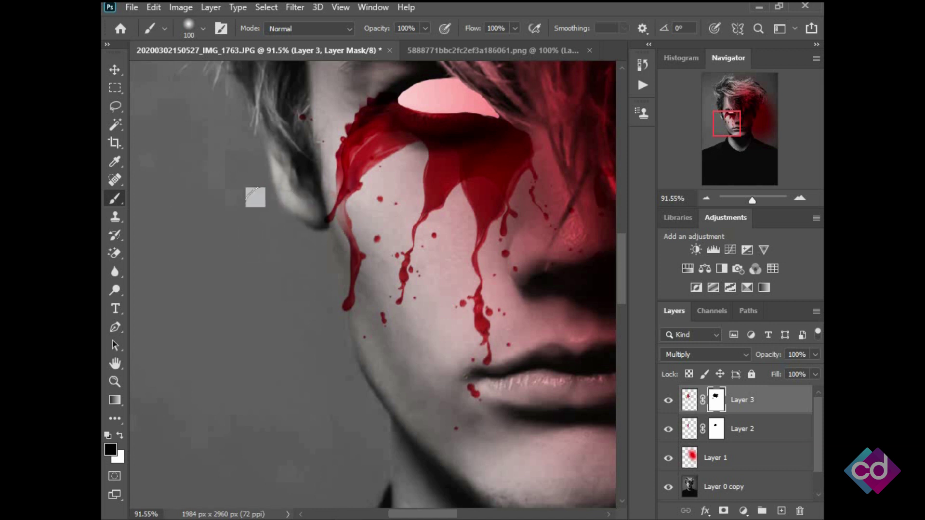
left_click(694, 434)
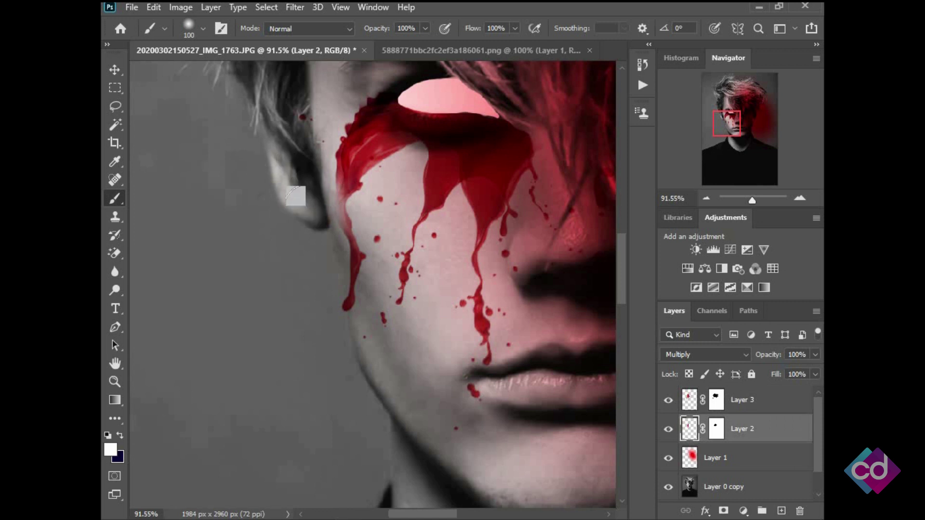
left_click(720, 400)
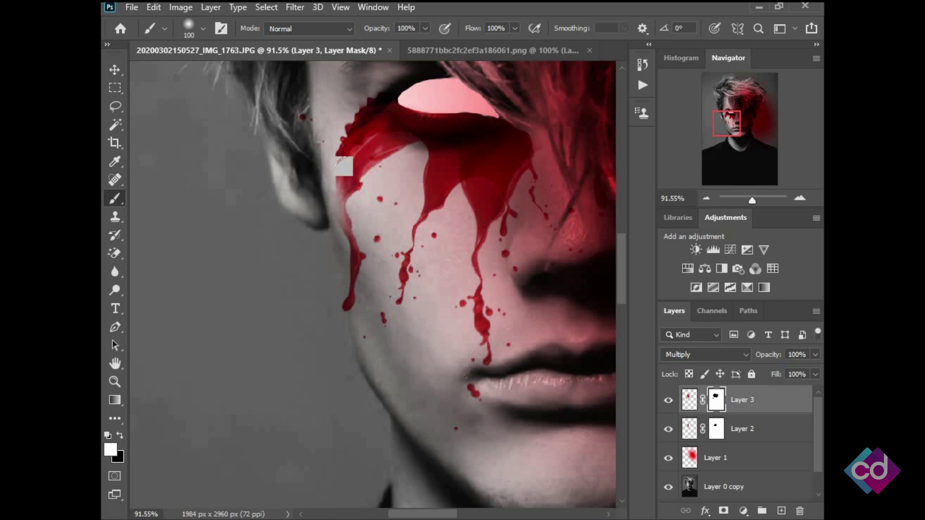
left_click_drag(355, 162, 352, 170)
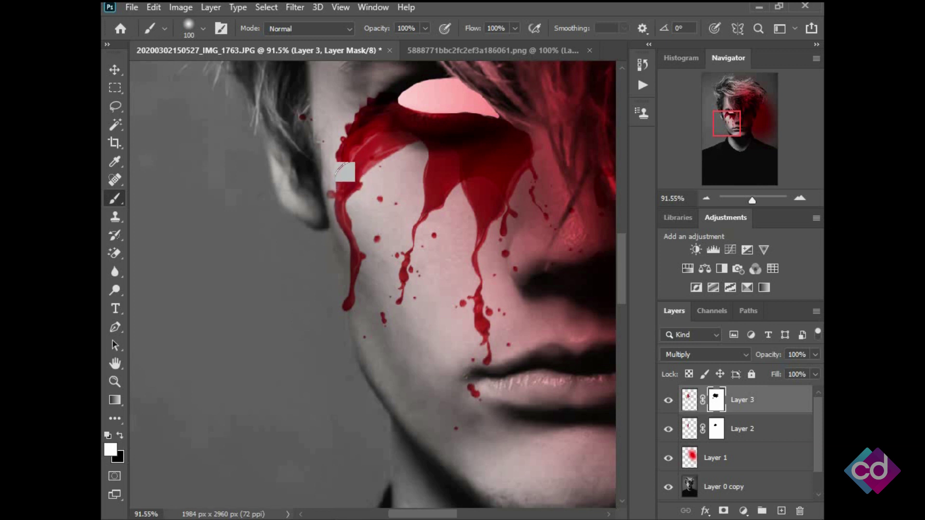
Mask out the blood drip beside the lips and touch up the Layer 2 and Layer 3 masks.
scroll(545, 233, "down", 3)
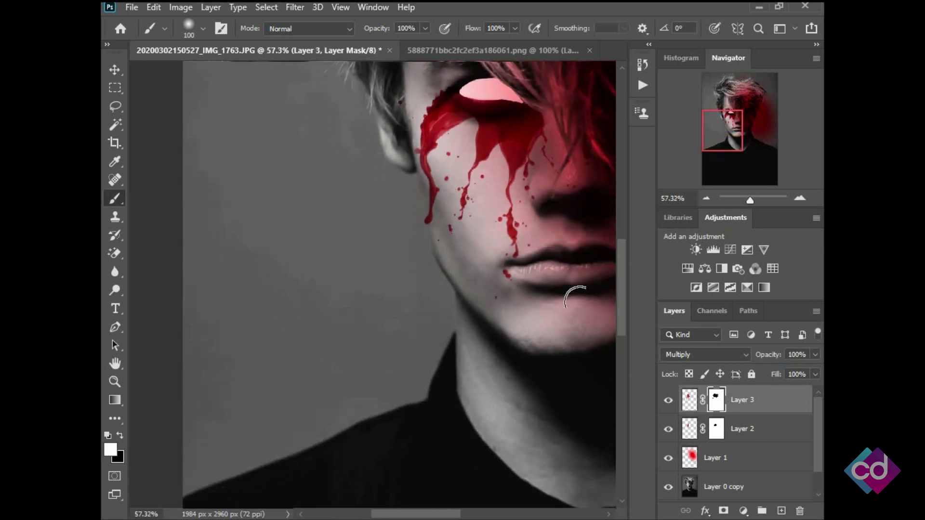
scroll(576, 297, "up", 2)
left_click(668, 400)
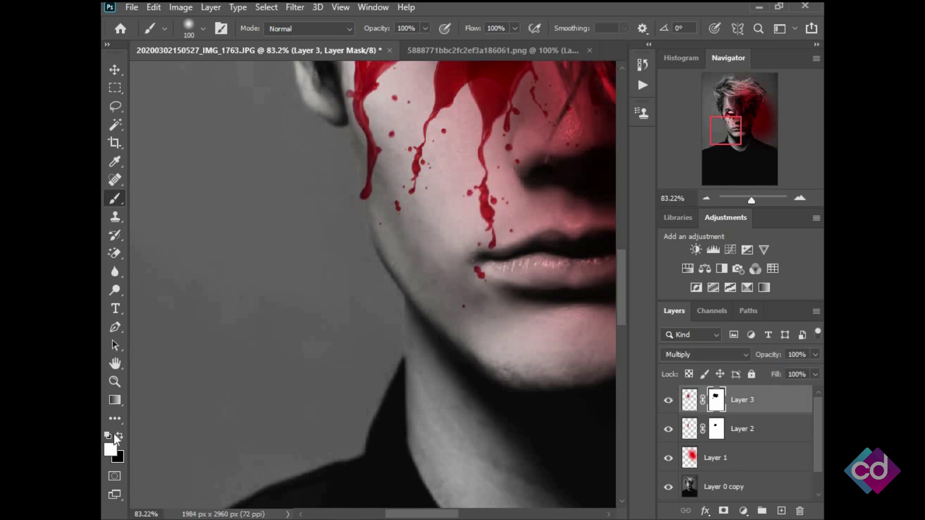
left_click_drag(452, 264, 466, 258)
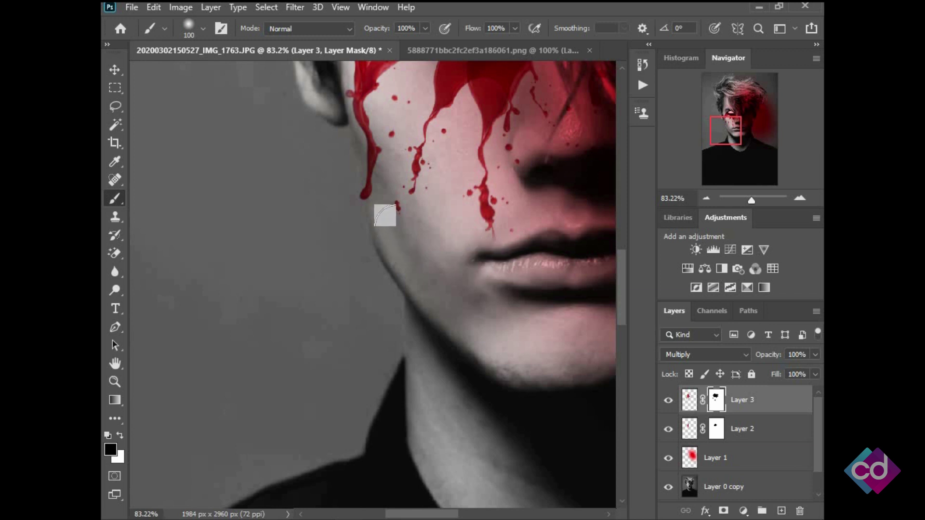
left_click(718, 432)
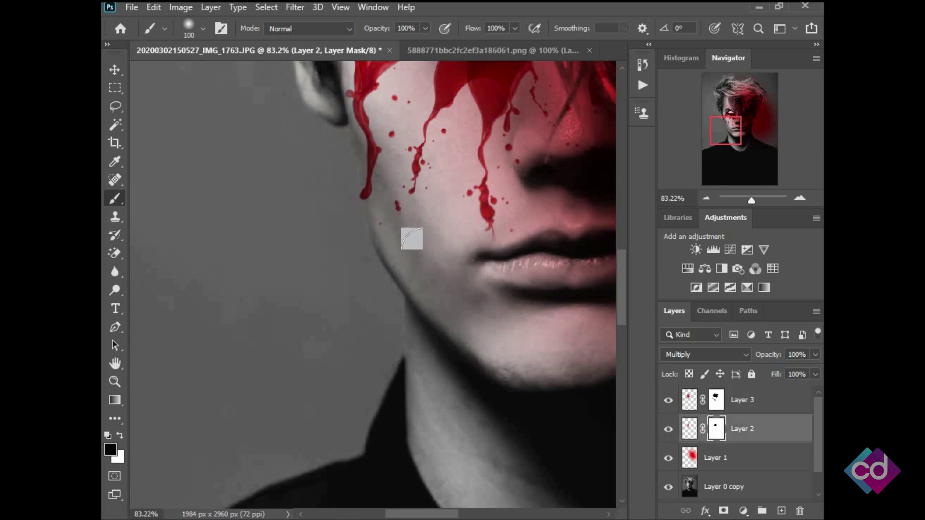
left_click_drag(511, 272, 396, 332)
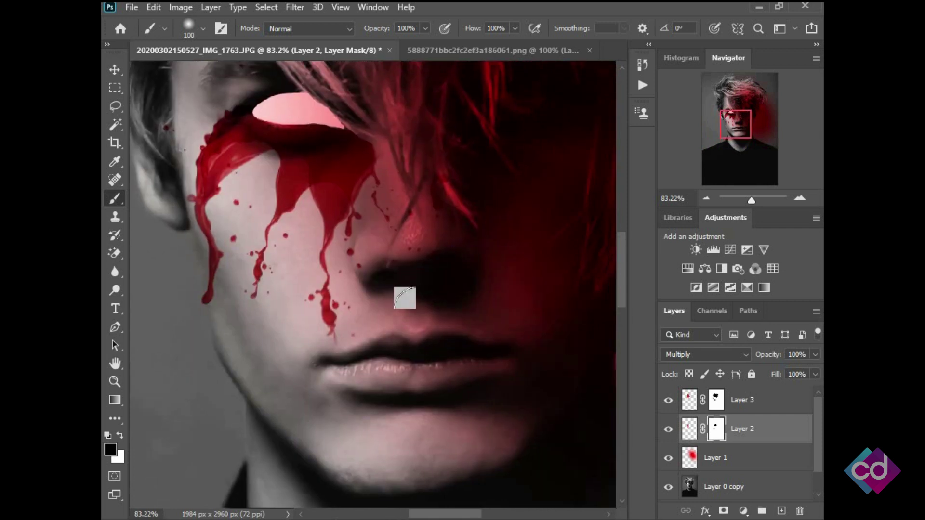
left_click(717, 399)
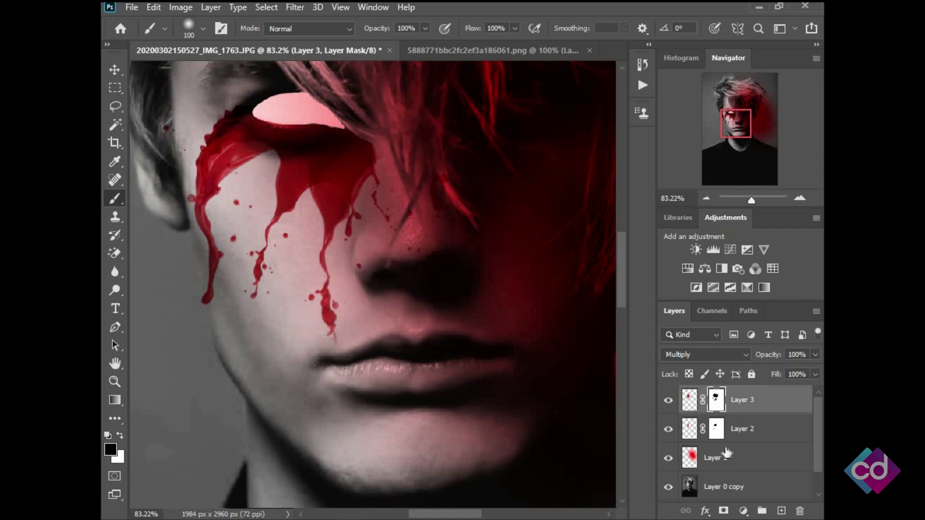
left_click(723, 431)
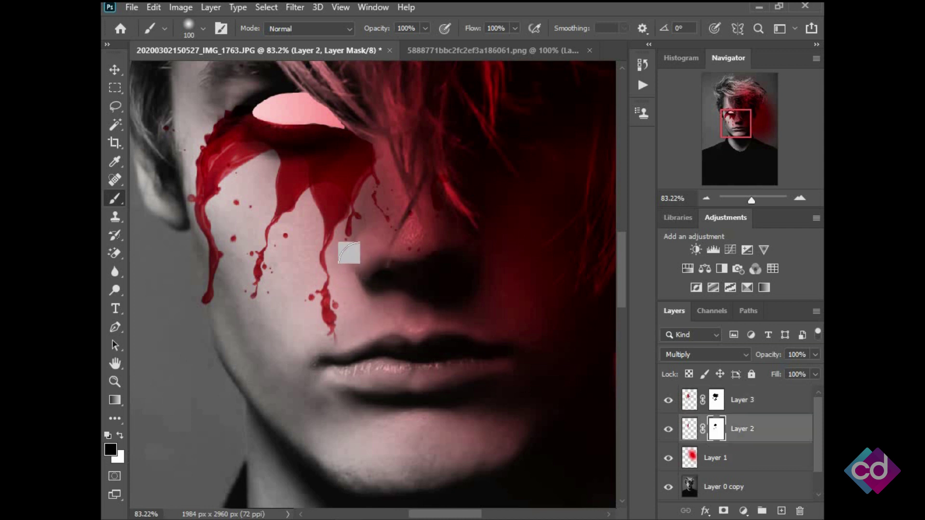
scroll(368, 159, "down", 5)
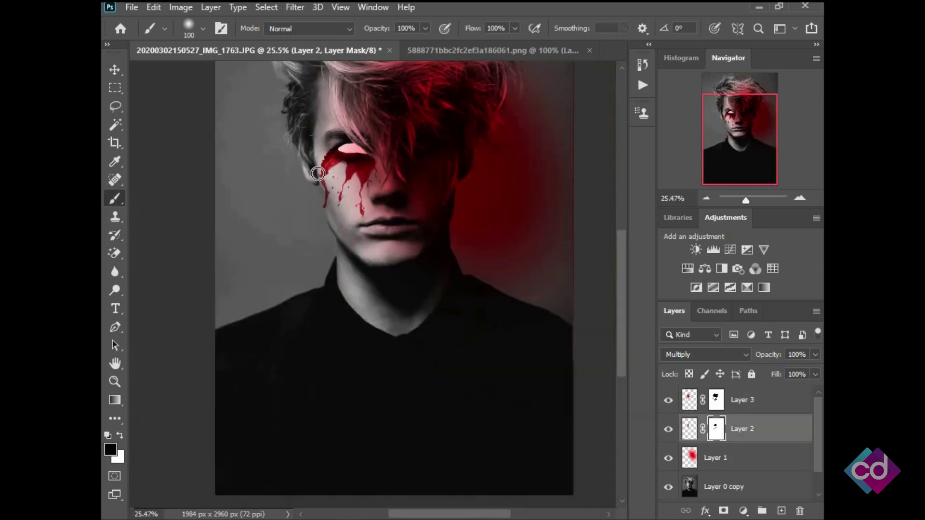
left_click(114, 71)
scroll(376, 151, "down", 1)
scroll(377, 152, "down", 2)
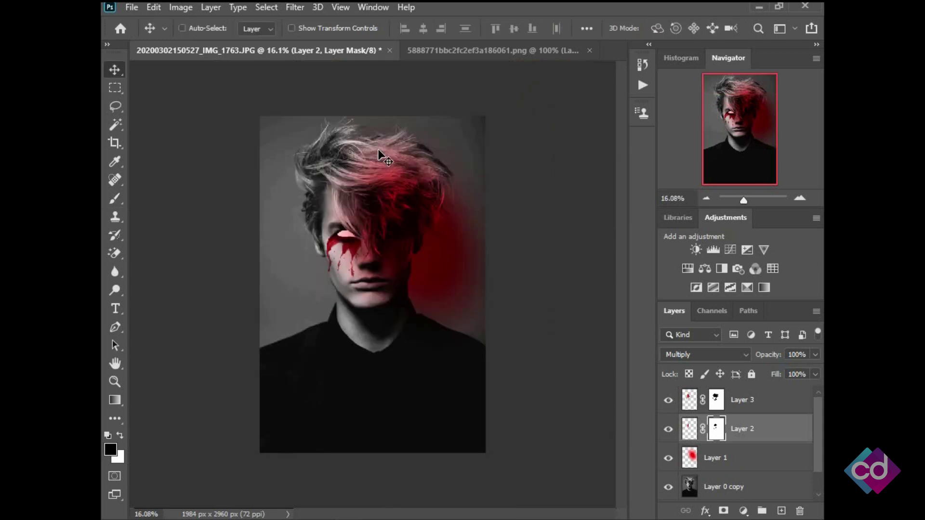
Add a new Layer 4 above Layer 3 and set the foreground colour to blue #568fee.
left_click(761, 408)
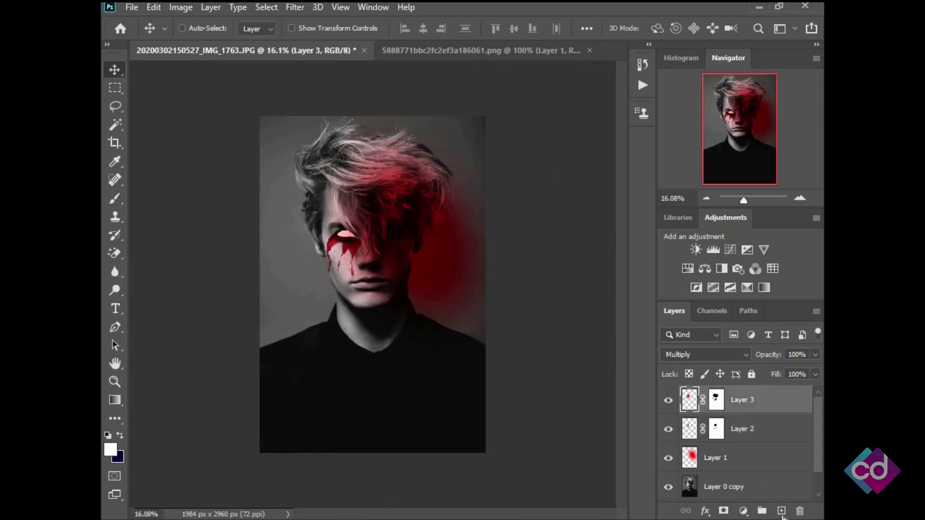
left_click(781, 511)
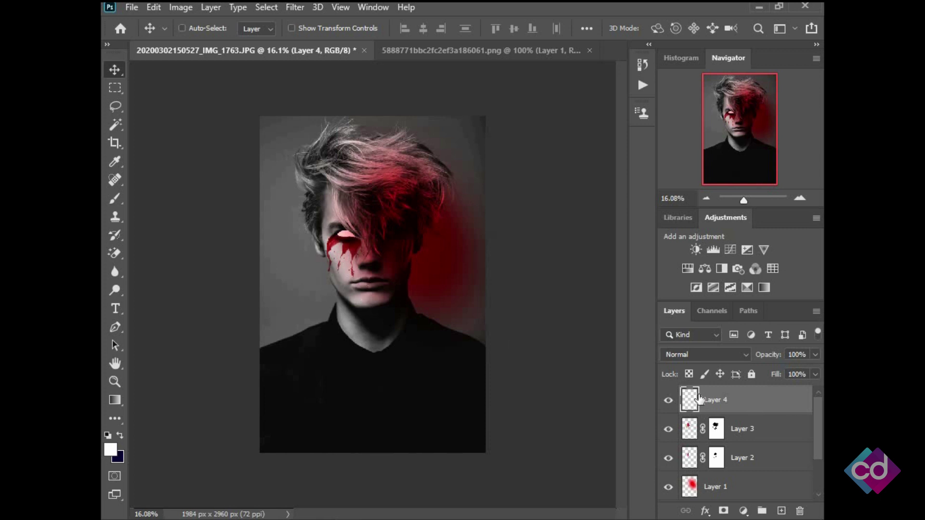
left_click(110, 451)
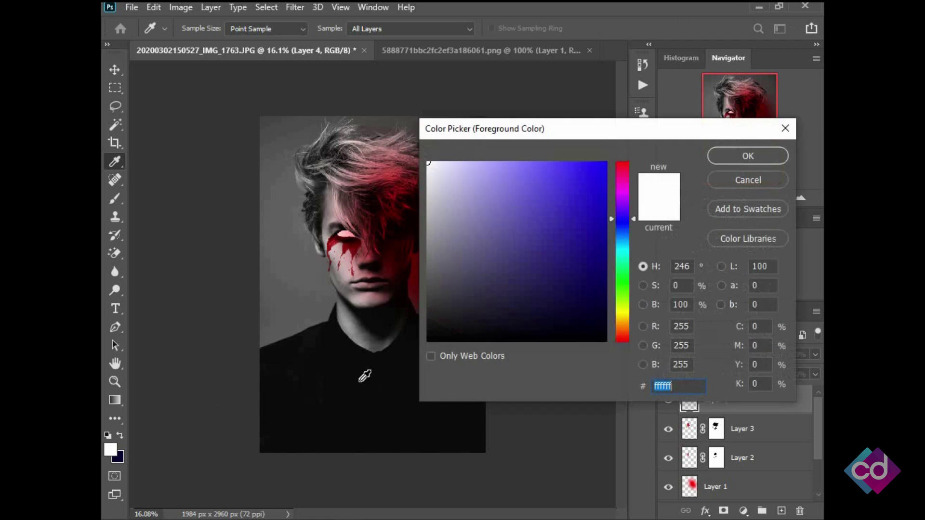
left_click(623, 243)
left_click(623, 233)
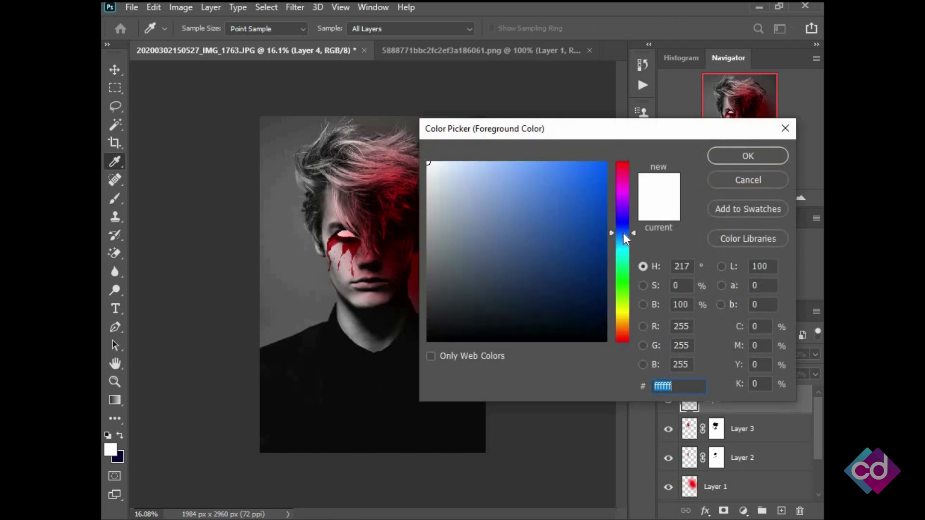
left_click(542, 174)
left_click(728, 156)
Set Layer 4's blend mode to Multiply.
key("v")
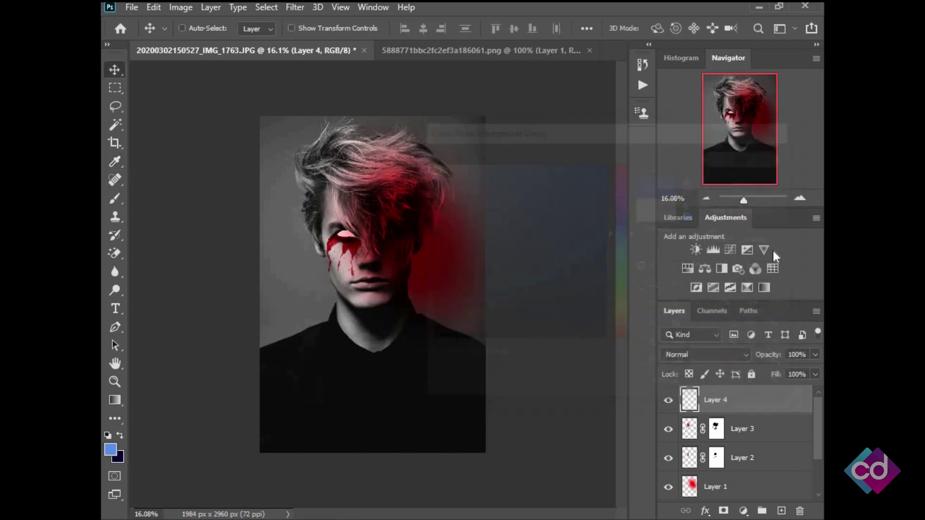
left_click(718, 355)
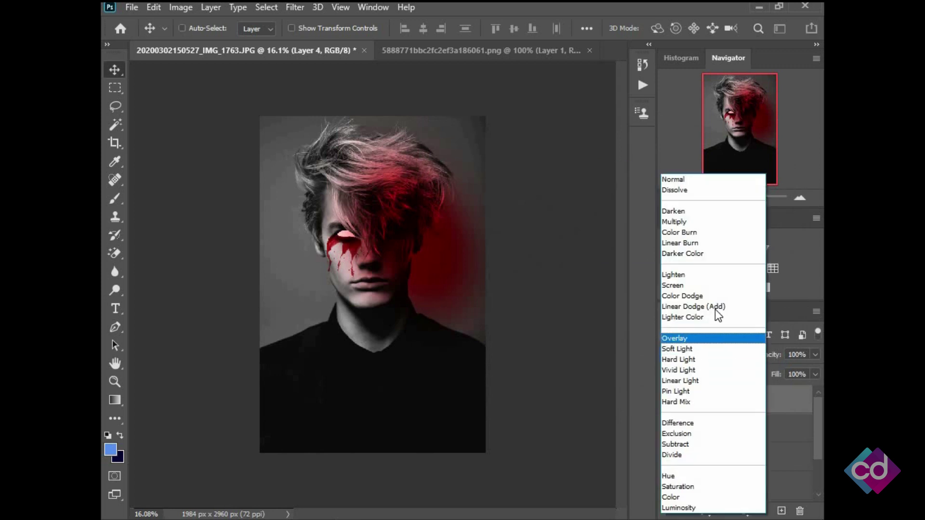
left_click(704, 222)
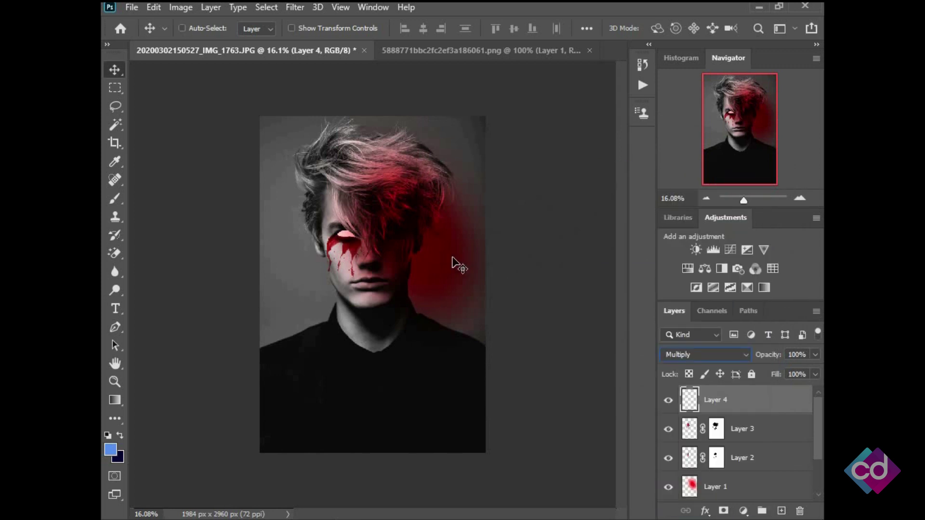
left_click(121, 197)
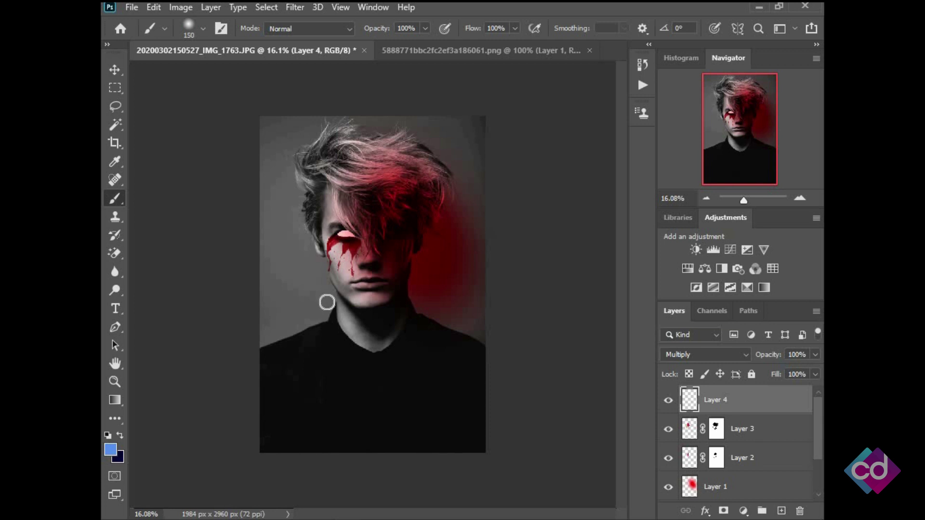
Paint a large soft blue stroke over the left side of the face on Layer 4.
key("bracketright")
key("bracketright")
key("bracketright")
left_click_drag(327, 193, 337, 318)
scroll(339, 268, "up", 1)
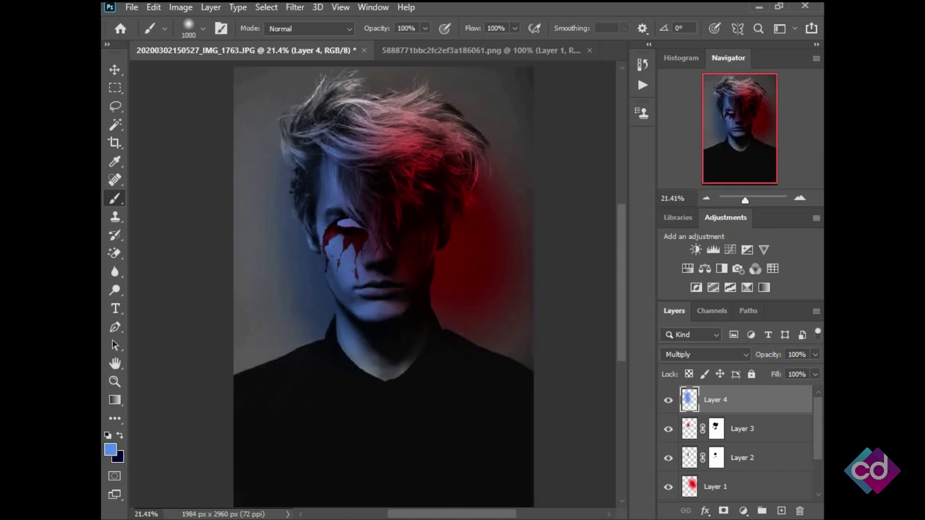
scroll(353, 275, "down", 2)
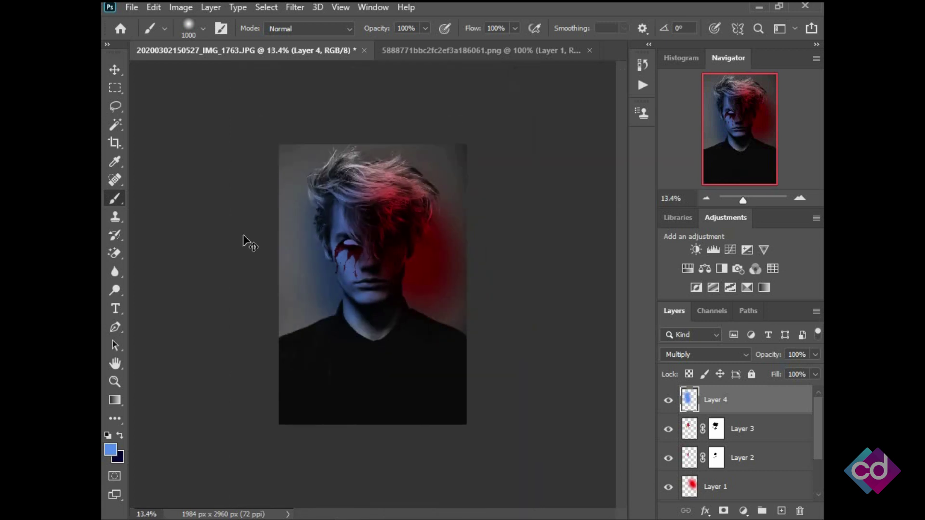
key("ctrl+z")
scroll(372, 284, "up", 1)
scroll(373, 284, "down", 1)
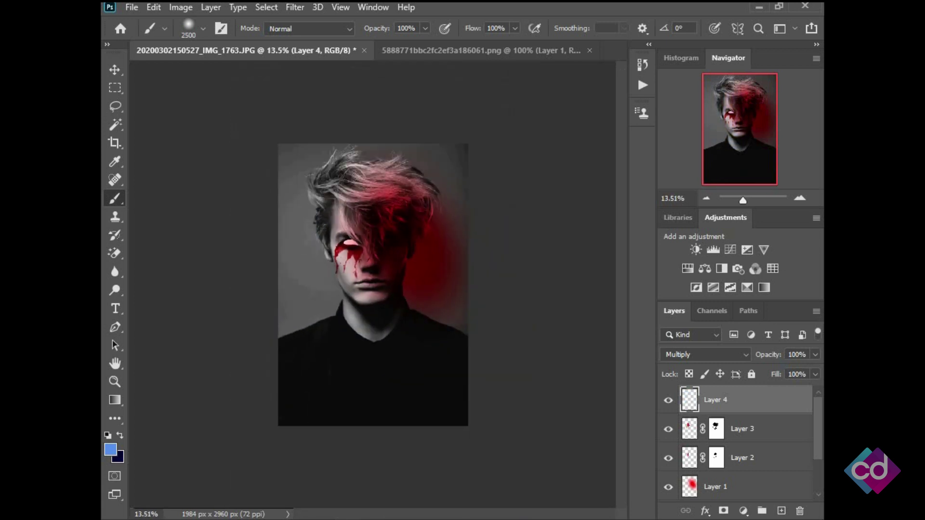
key("ctrl+shift+z")
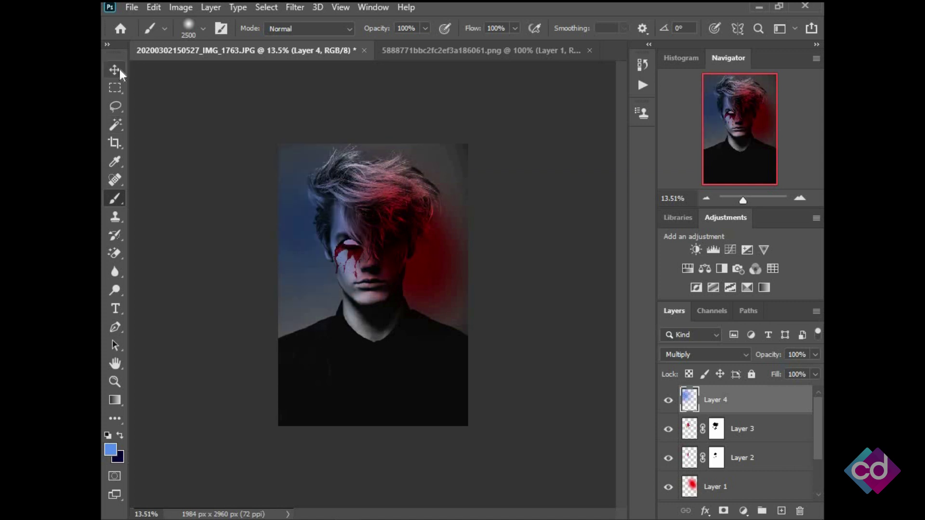
left_click(120, 68)
scroll(267, 257, "down", 1)
mouse_move(325, 296)
left_mouse_down()
mouse_move(329, 253)
mouse_move(338, 252)
left_mouse_up()
Lower Layer 4's opacity to 72% and move it below the blood layers.
scroll(338, 252, "up", 2)
scroll(338, 252, "up", 2)
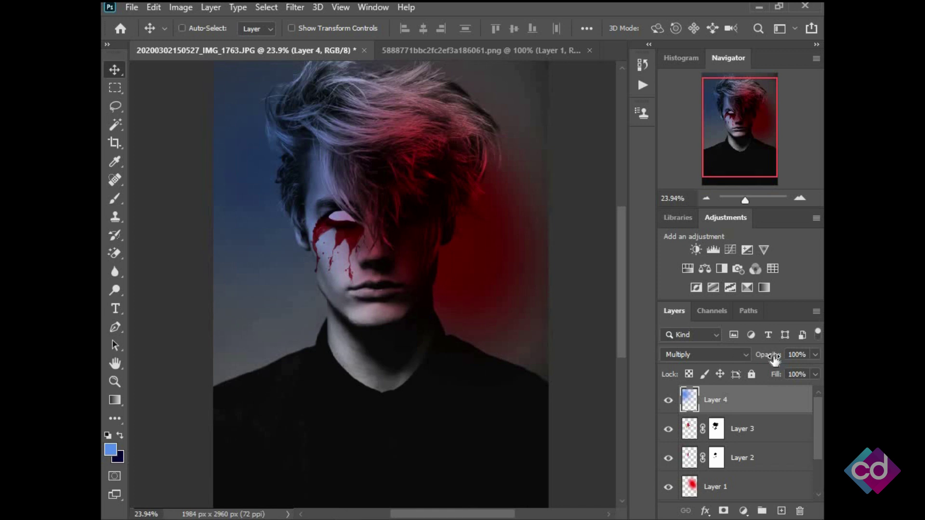
left_click_drag(774, 358, 778, 360)
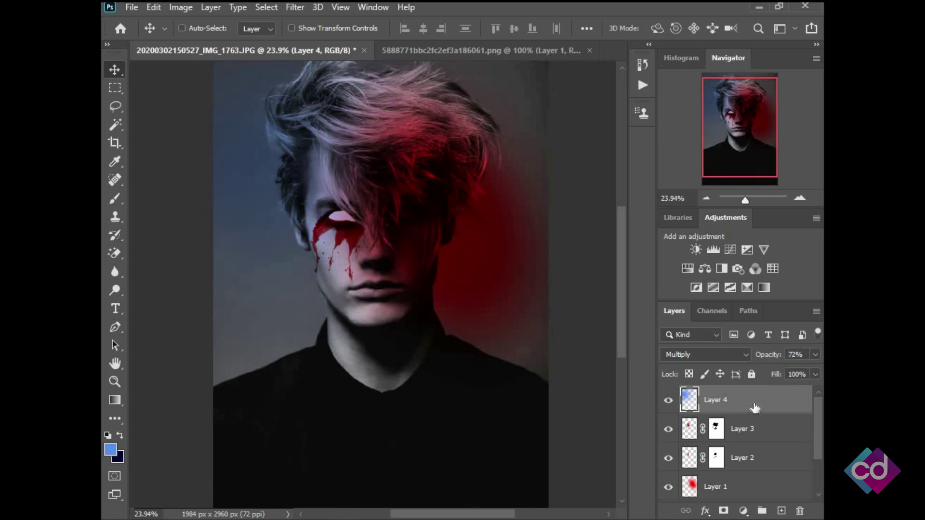
left_click_drag(754, 408, 757, 470)
scroll(284, 192, "down", 1)
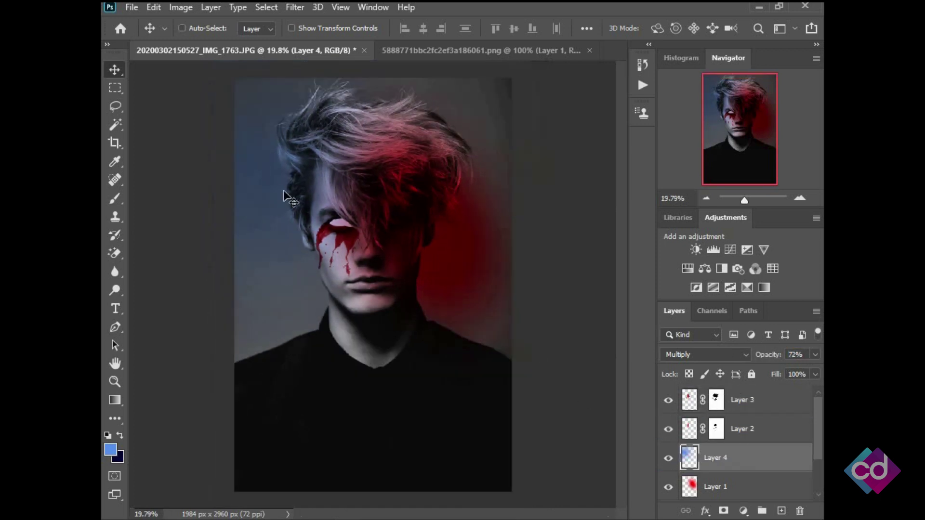
left_click(669, 458)
scroll(424, 341, "down", 1)
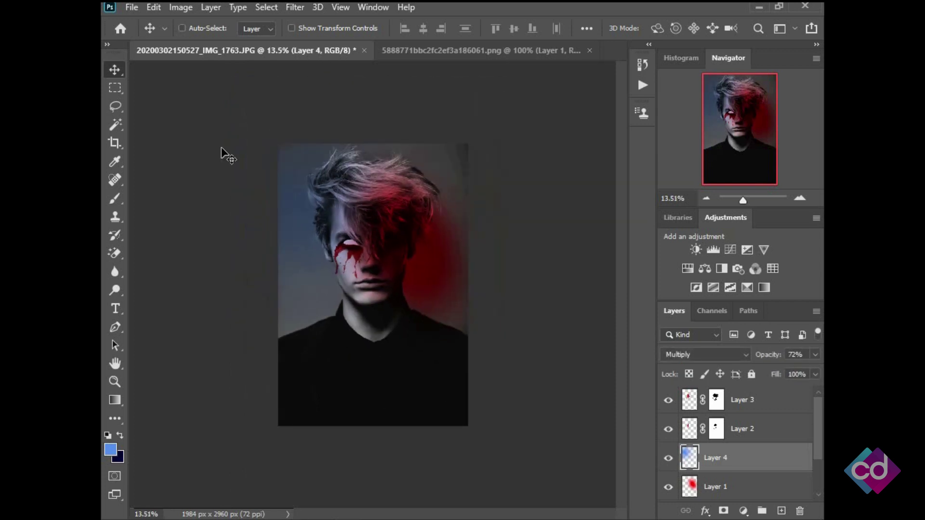
Merge Layer 3 down into Layer 2 applying its mask, then stamp visible layers onto new Layer 5.
left_click(754, 407)
right_click(754, 407)
left_click(631, 417)
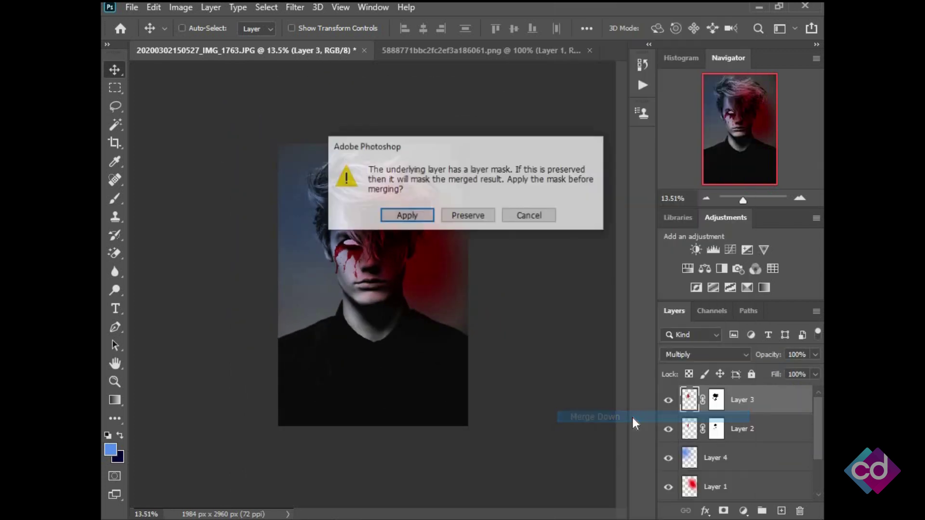
left_click(410, 219)
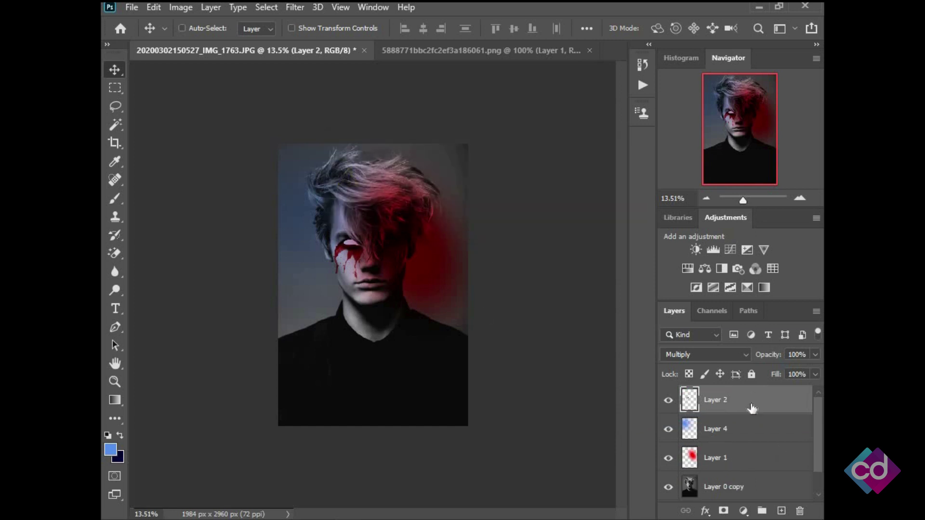
key("ctrl+shift+alt+n")
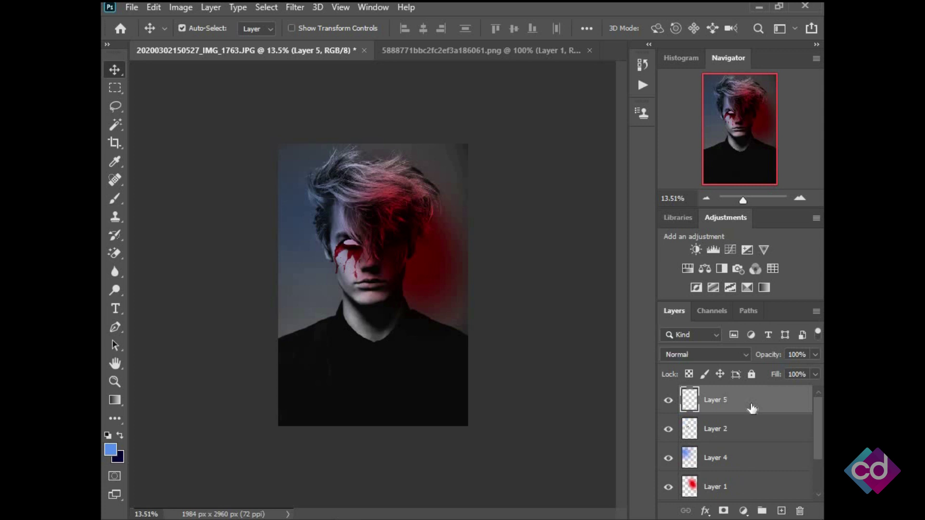
key("ctrl+plus")
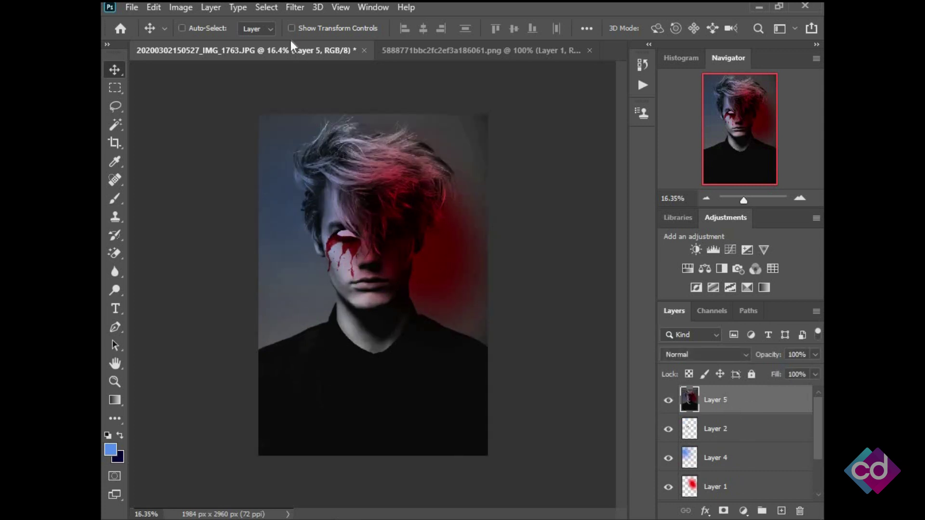
left_click(292, 8)
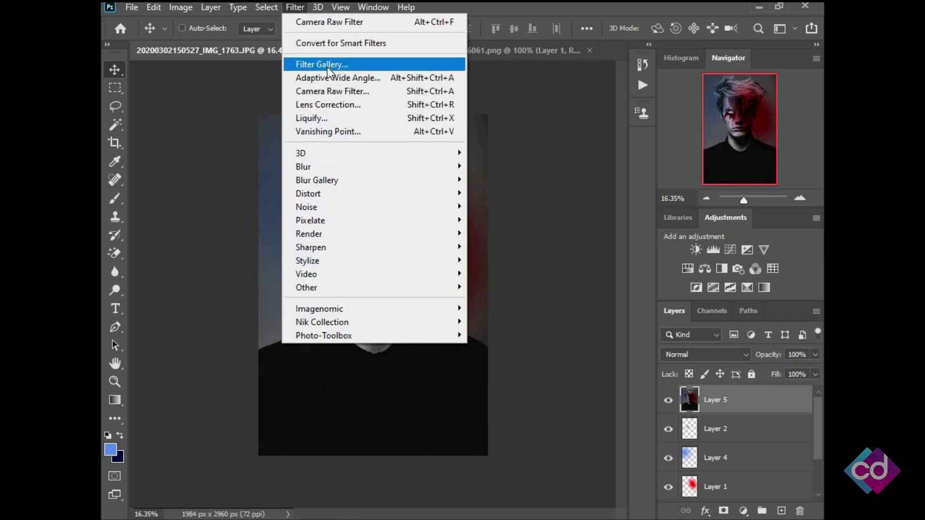
Apply Camera Raw to Layer 5: Shadows +25, Clarity +27, sharpening, luminance noise reduction, vignette −31.
left_click(338, 92)
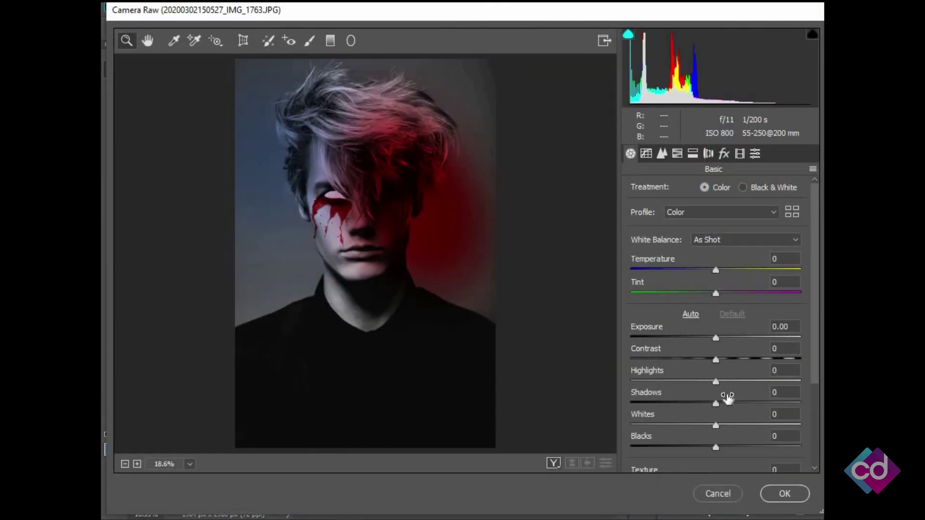
left_click_drag(721, 404, 736, 404)
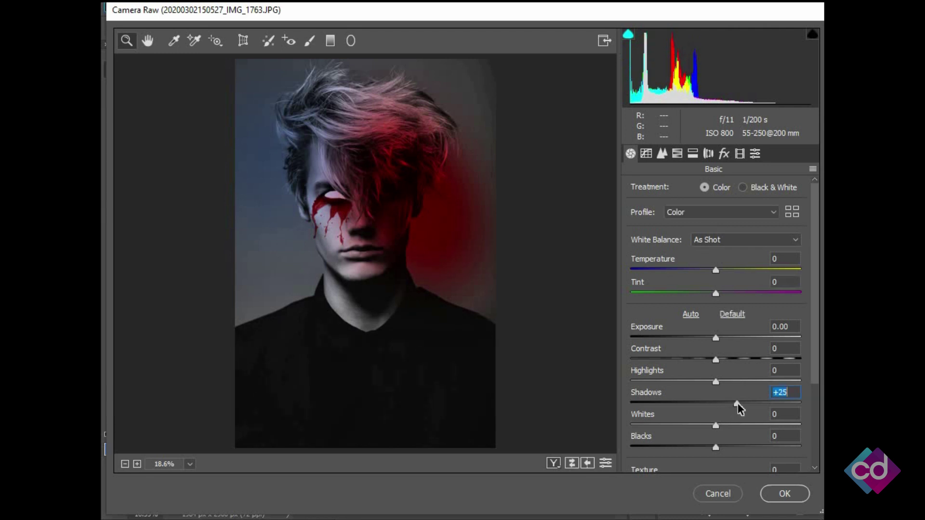
scroll(740, 420, "down", 3)
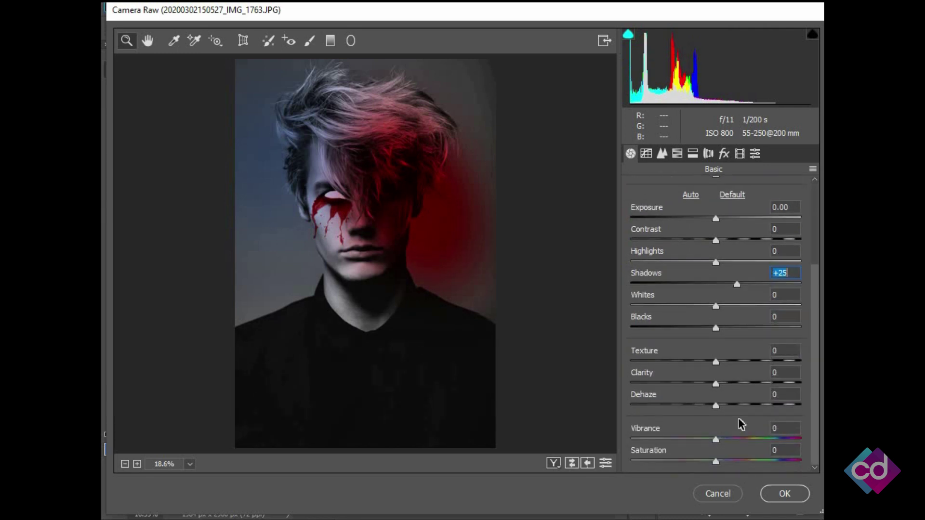
left_click(733, 383)
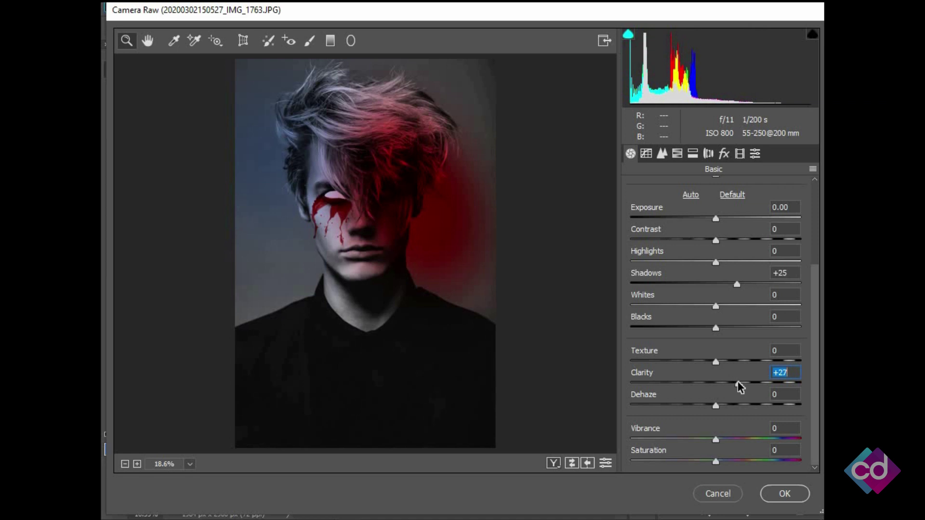
left_click(662, 154)
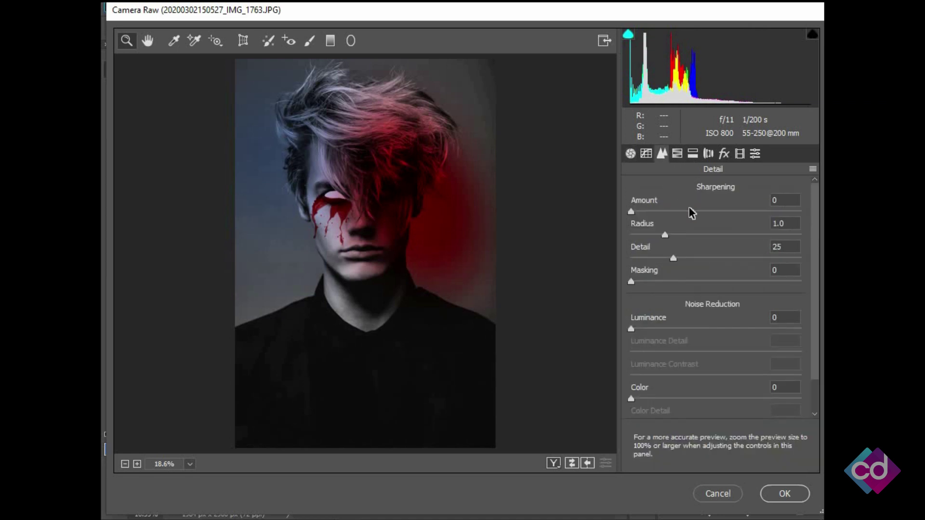
left_click(711, 328)
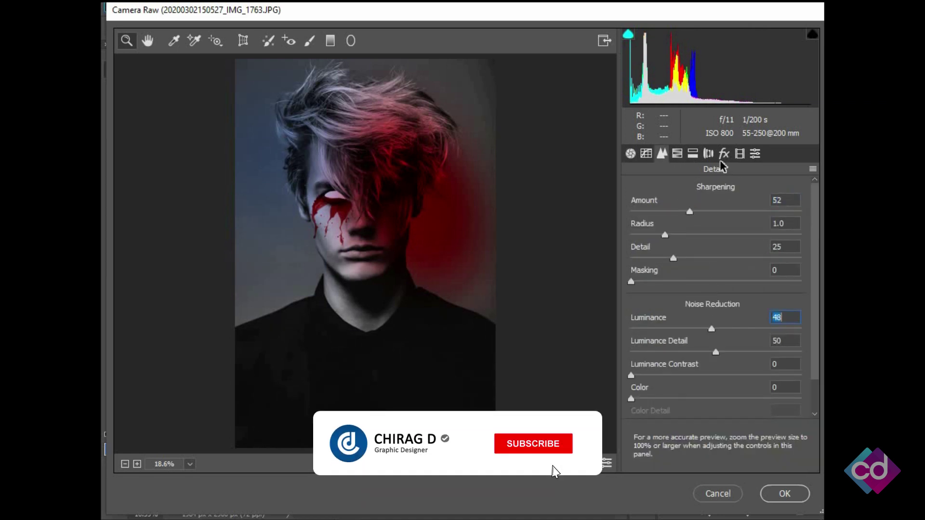
left_click(724, 153)
left_click_drag(720, 337, 694, 337)
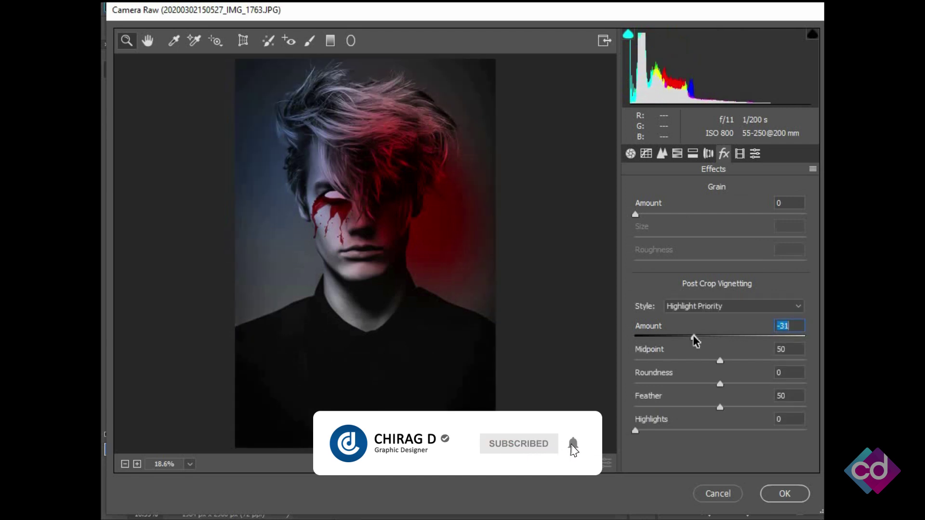
left_click(784, 493)
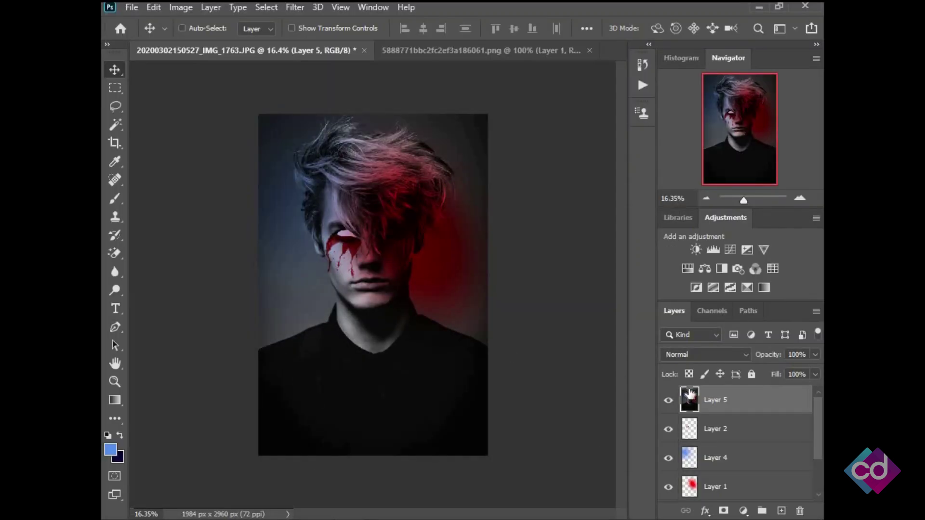
Add a Color Lookup layer with a Fuji ETERNA LUT at 62% opacity.
left_click(746, 512)
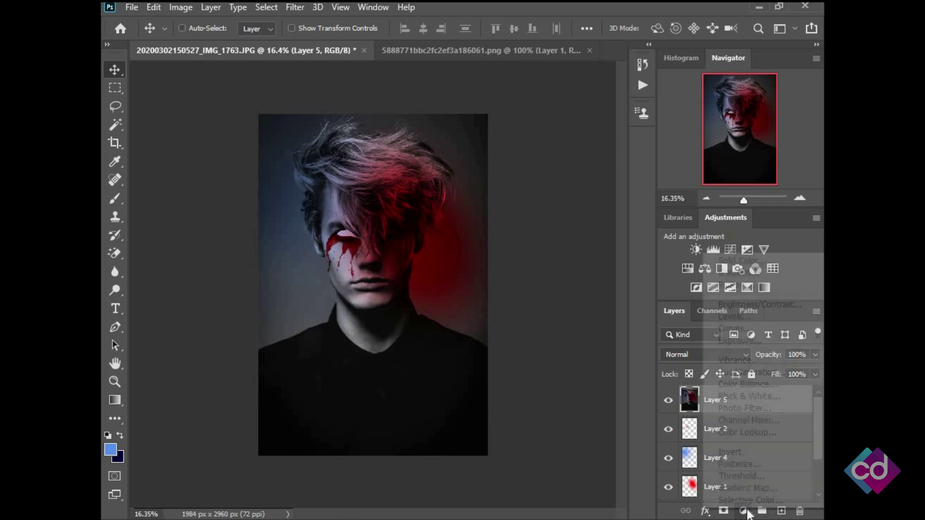
left_click(742, 433)
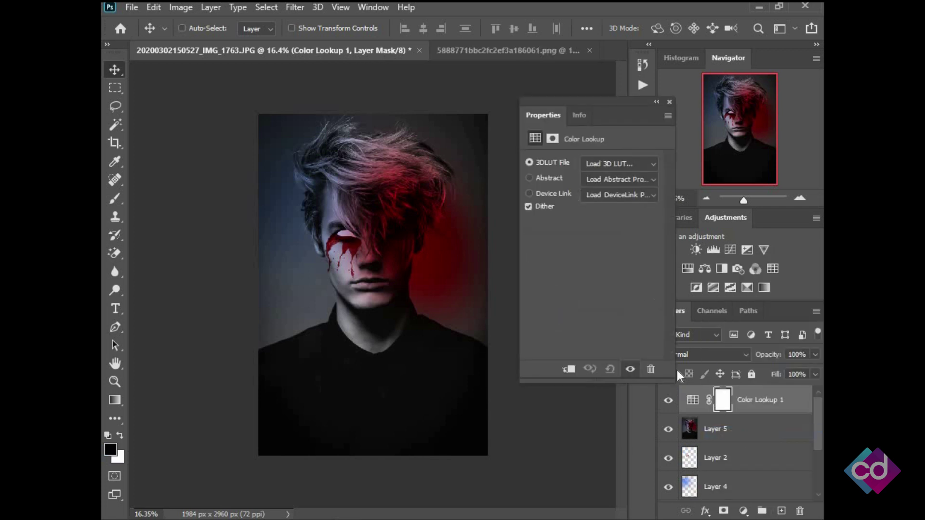
left_click(602, 165)
left_click(604, 73)
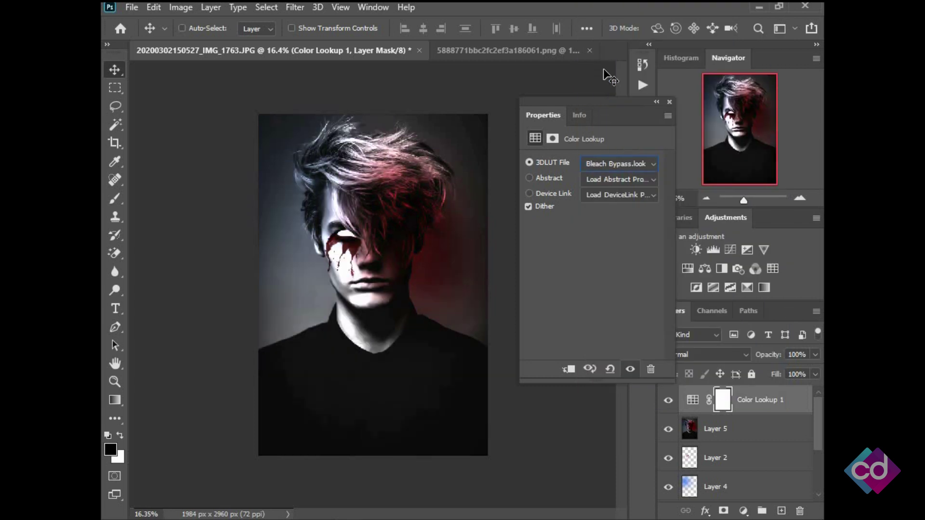
left_click(615, 163)
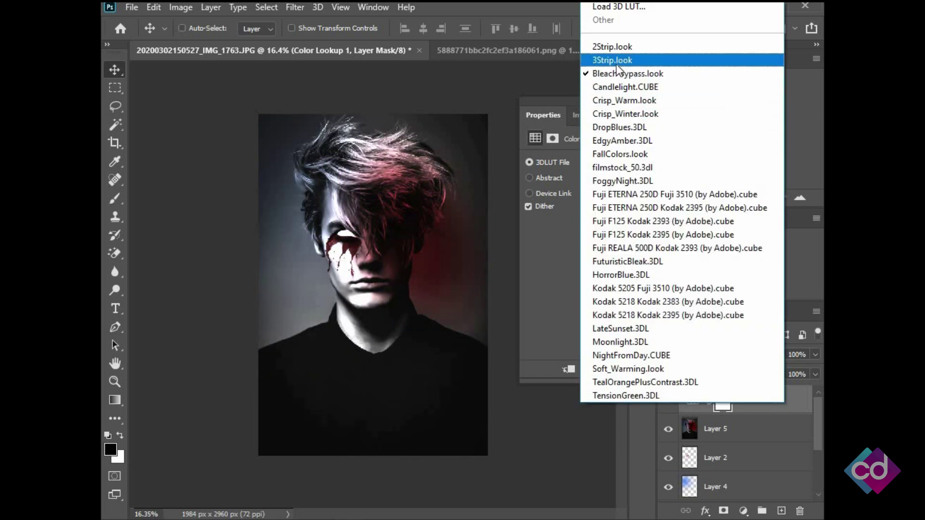
left_click(616, 62)
left_click(618, 165)
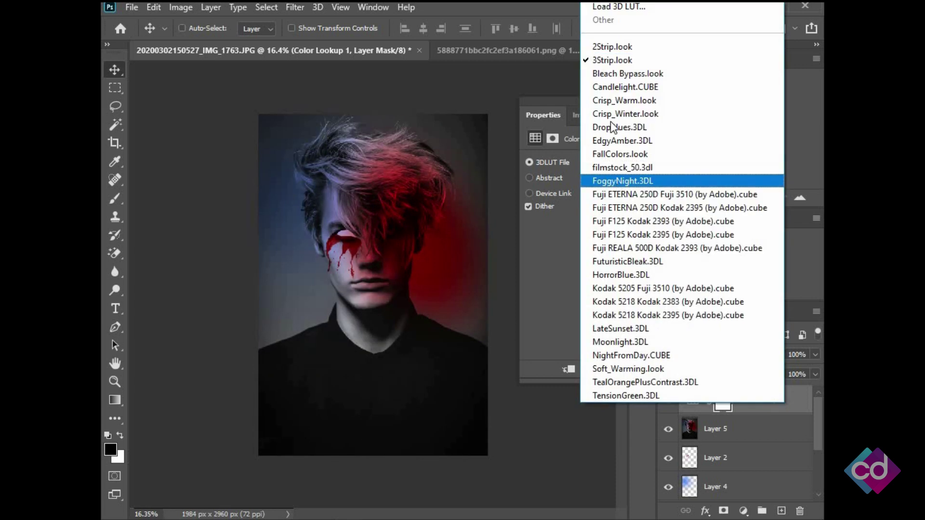
left_click(623, 211)
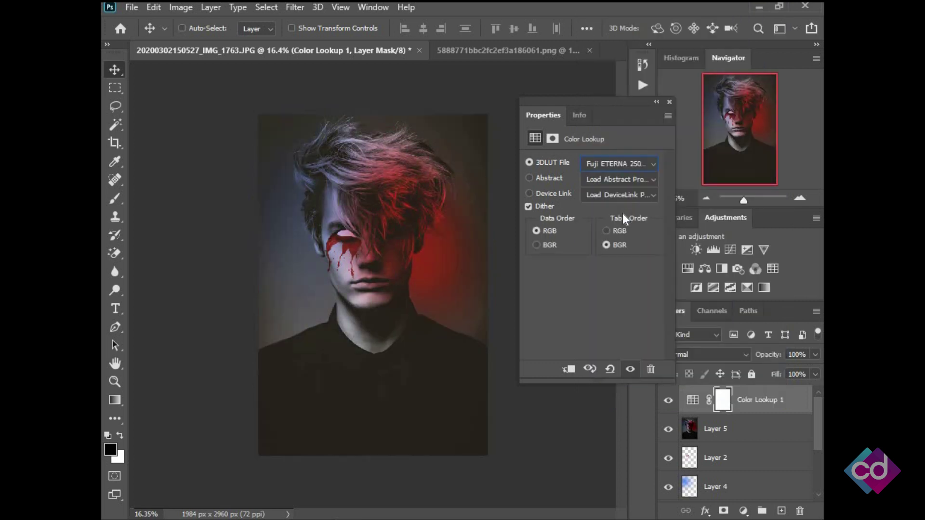
left_click(669, 103)
left_click_drag(771, 357, 766, 360)
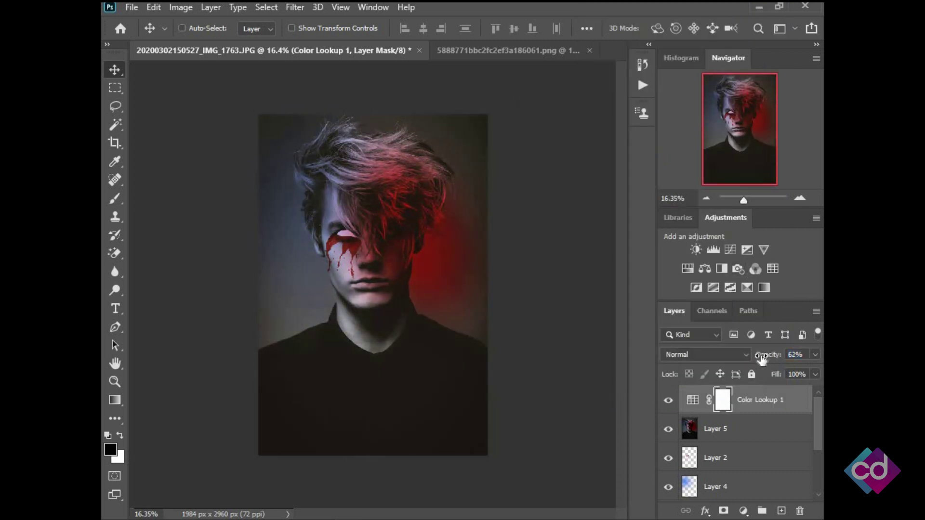
left_click(761, 404)
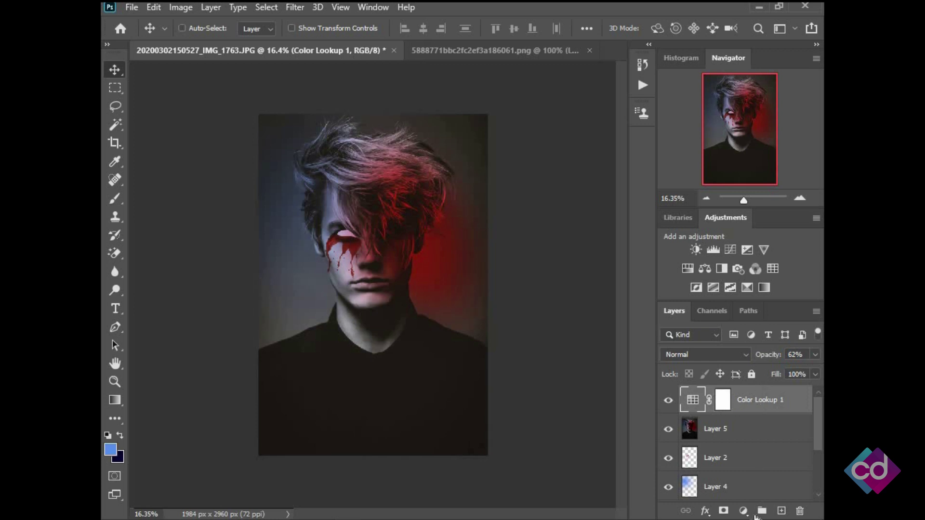
Add a second Color Lookup layer, previewing presets before settling on FallColors.look.
left_click(744, 512)
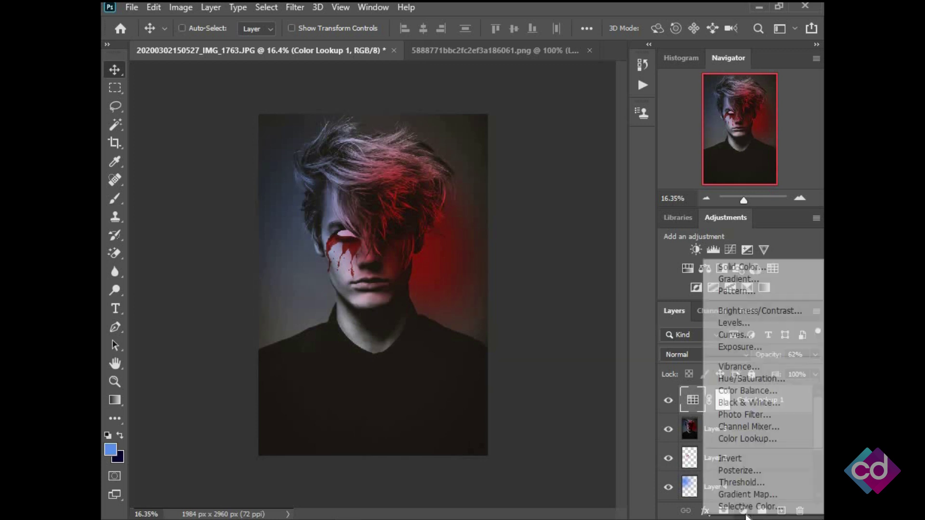
left_click(753, 440)
left_click(610, 167)
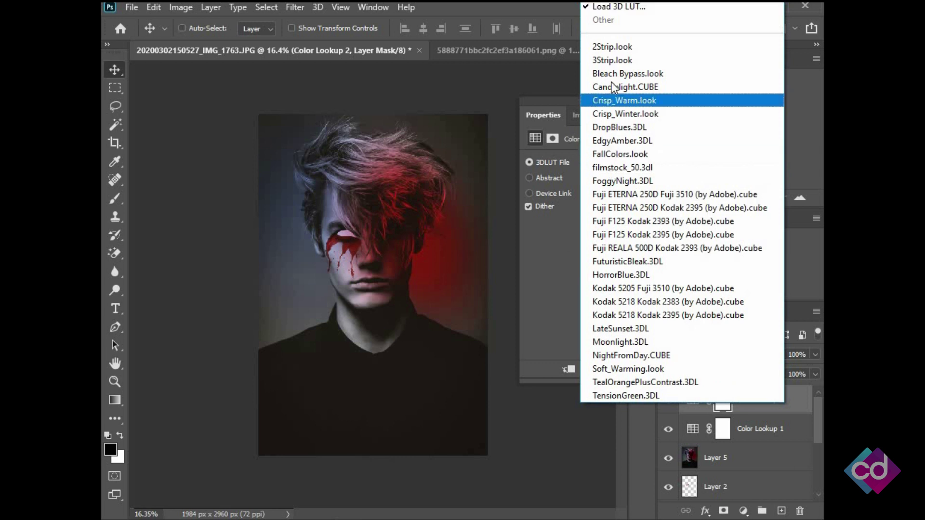
left_click(606, 53)
key("Down")
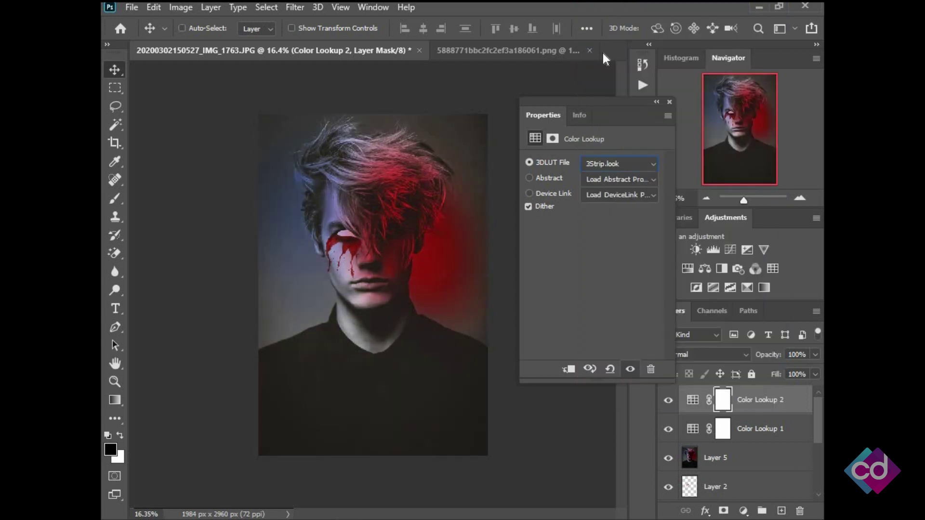
key("Down")
key("Down")
key("Down")
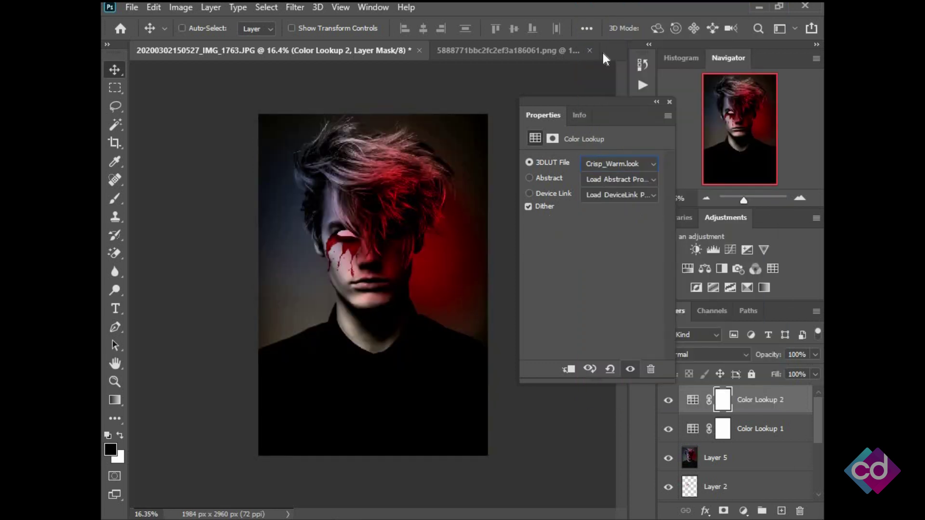
key("Down")
key("Down")
key("Down")
key("Down")
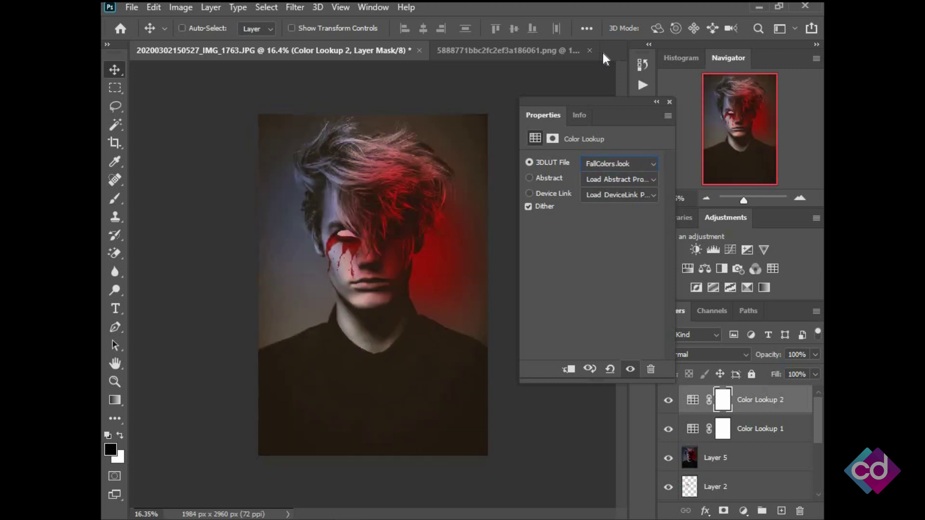
key("Up")
key("Down")
left_click(623, 166)
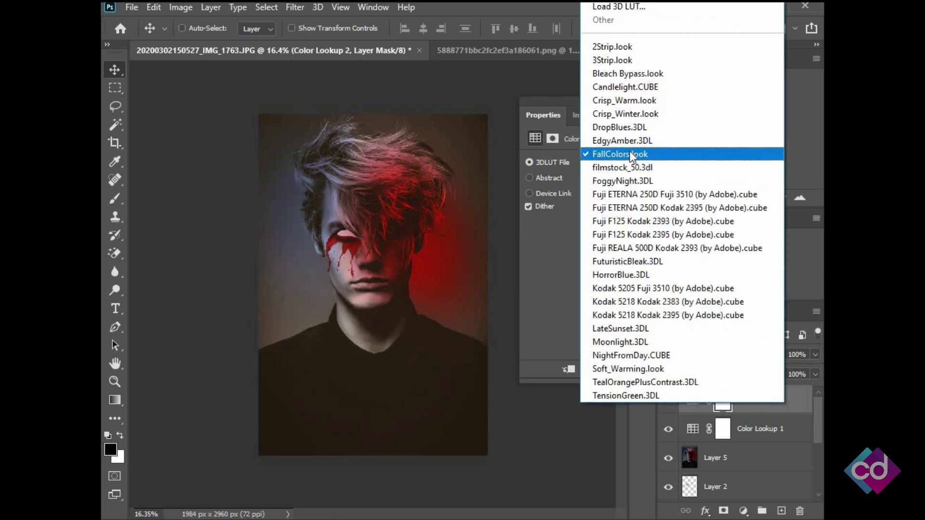
left_click(629, 151)
left_click(669, 101)
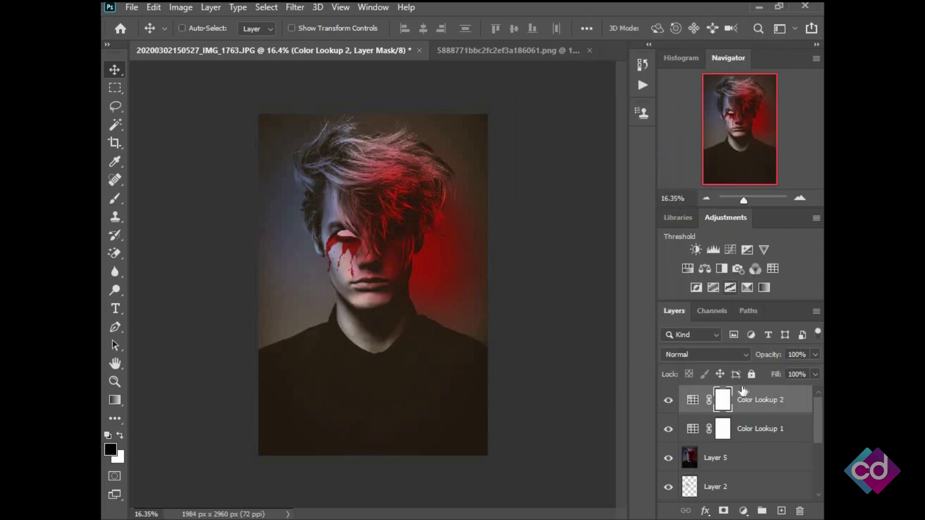
Set the second lookup's blend mode to Darken and compare the grade before and after.
left_click(724, 351)
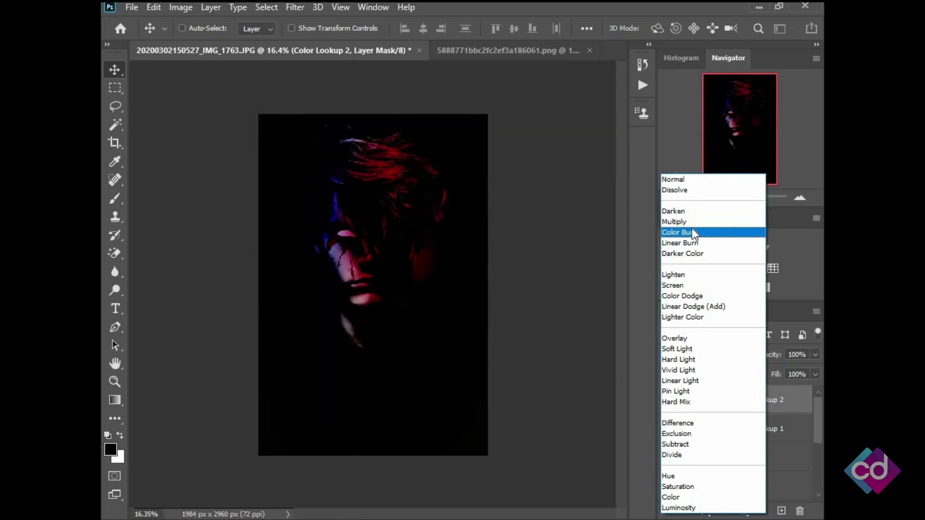
left_click(690, 211)
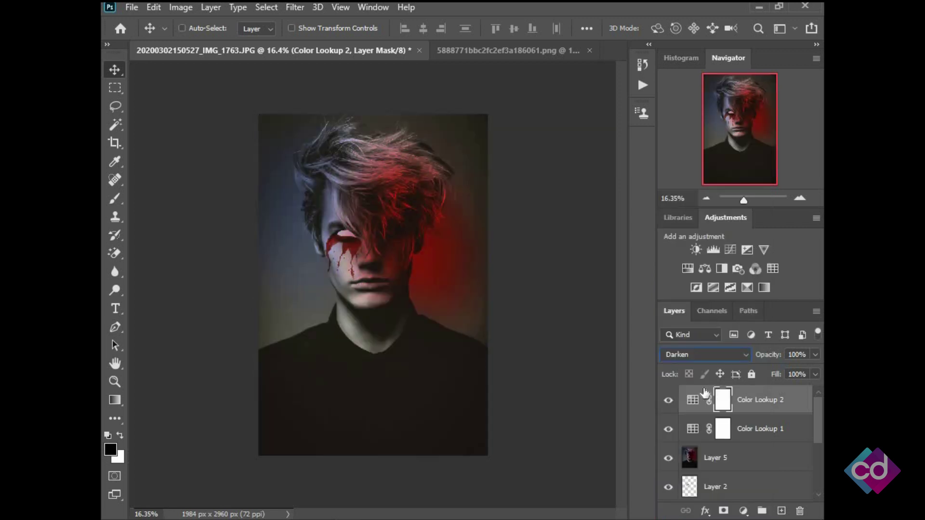
left_click(669, 401)
left_click(670, 431)
key("ctrl+2")
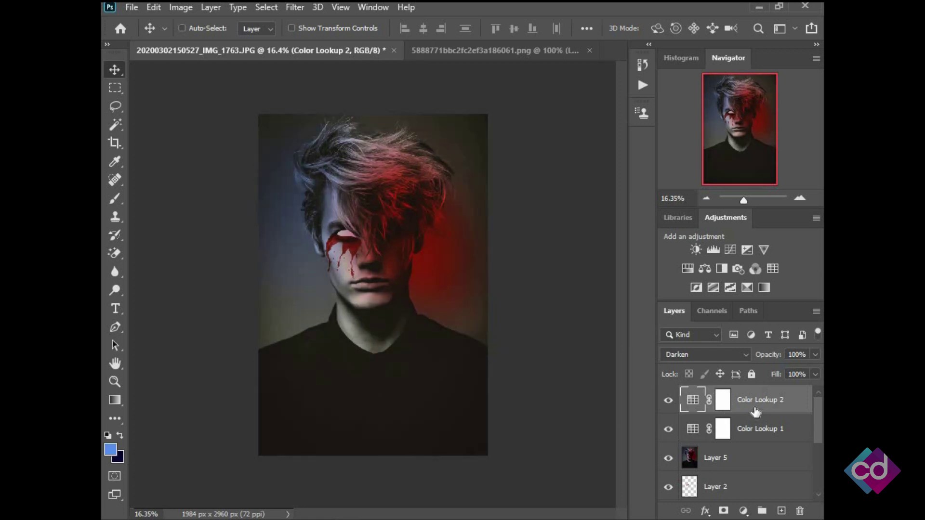
right_click(756, 412)
Merge the visible layers, then add a TealOrangePlusContrast Color Lookup at 23% opacity.
left_click(614, 429)
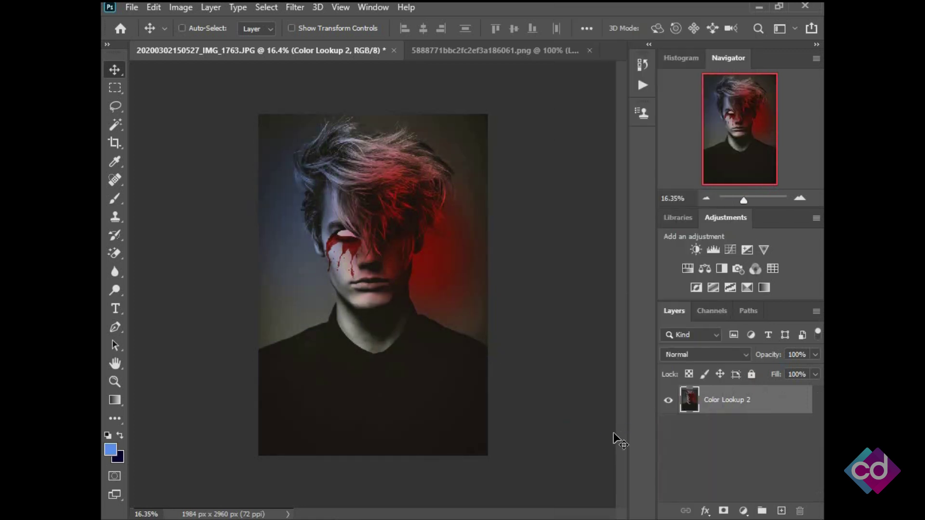
left_click(743, 511)
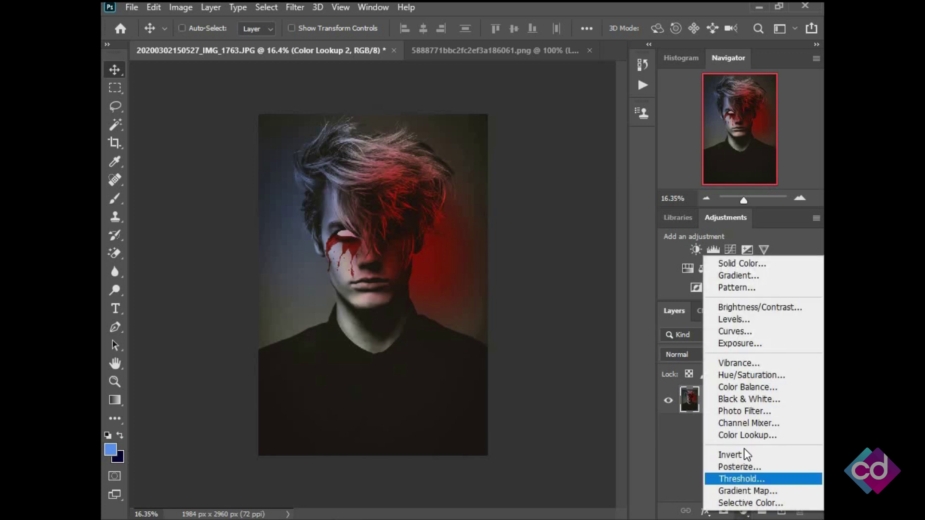
left_click(745, 435)
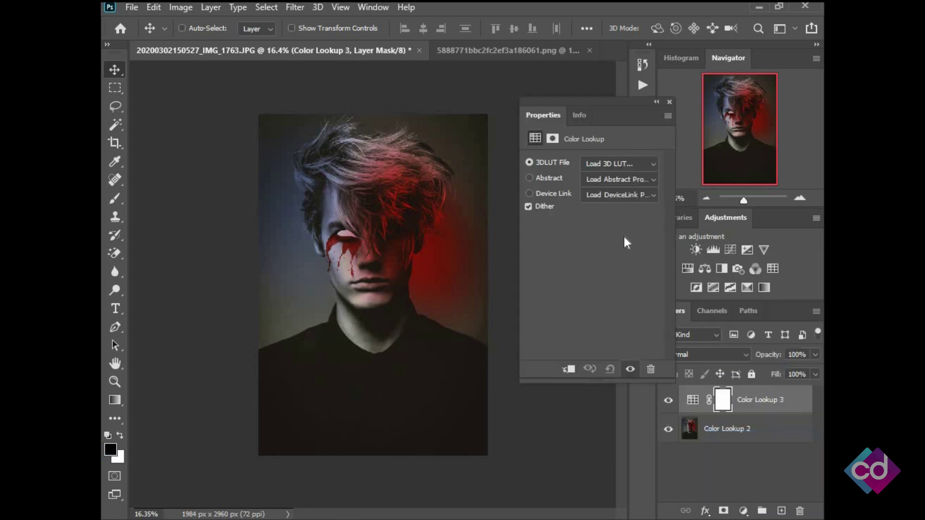
left_click(621, 162)
left_click(628, 383)
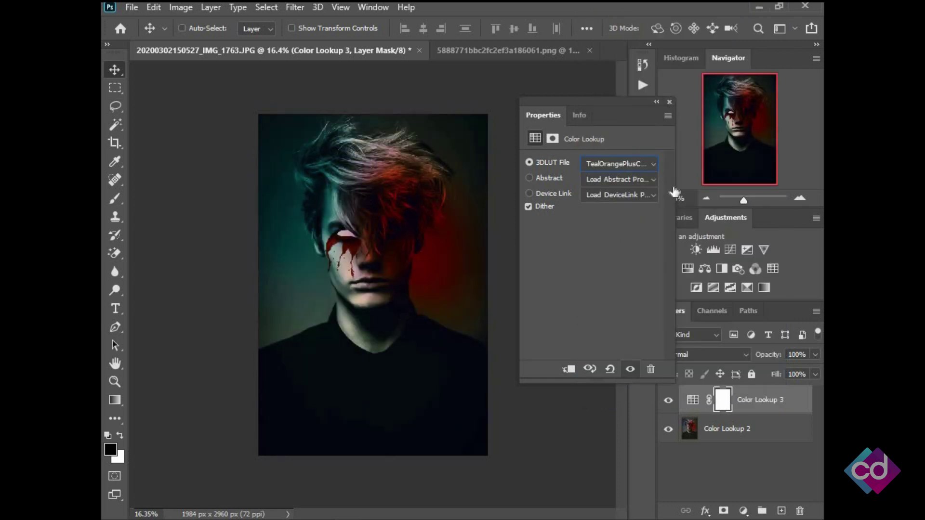
left_click_drag(766, 359, 761, 357)
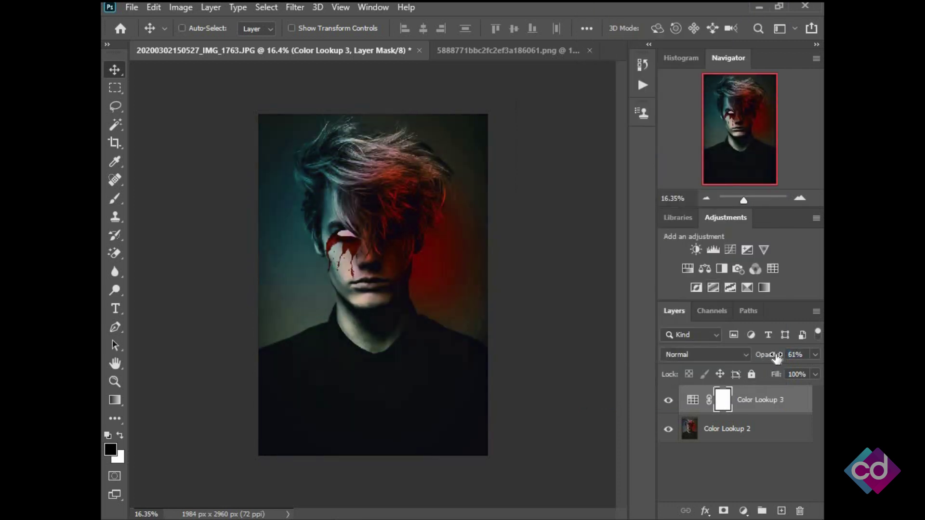
left_click_drag(761, 358, 763, 359)
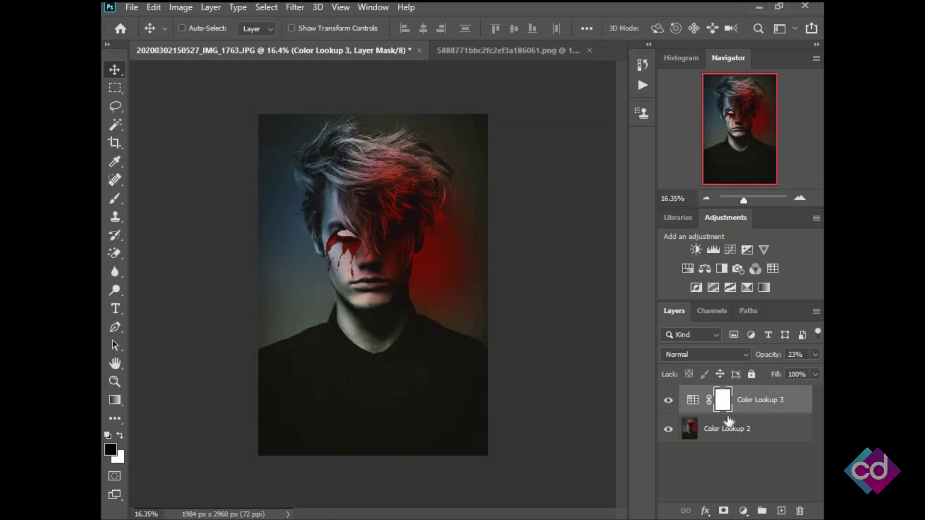
Add a Hue/Saturation layer with Hue +7 and Saturation +48.
left_click(743, 510)
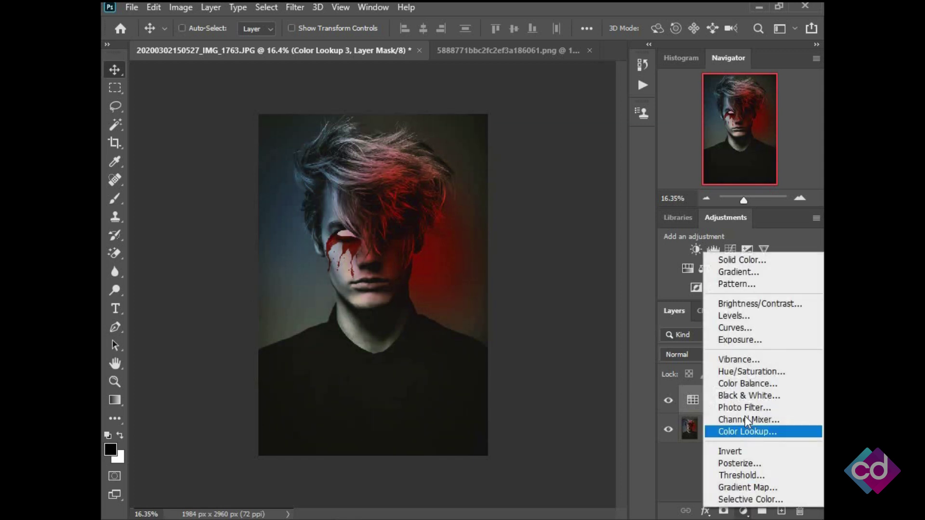
left_click(743, 370)
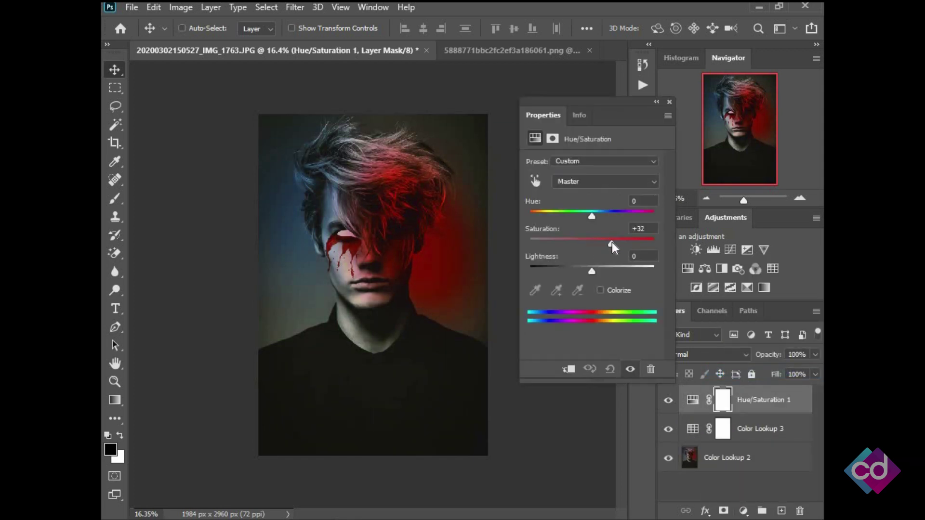
mouse_move(611, 245)
left_mouse_down()
mouse_move(631, 246)
mouse_move(620, 243)
left_mouse_up()
mouse_move(590, 216)
left_mouse_down()
mouse_move(554, 215)
mouse_move(596, 218)
left_mouse_up()
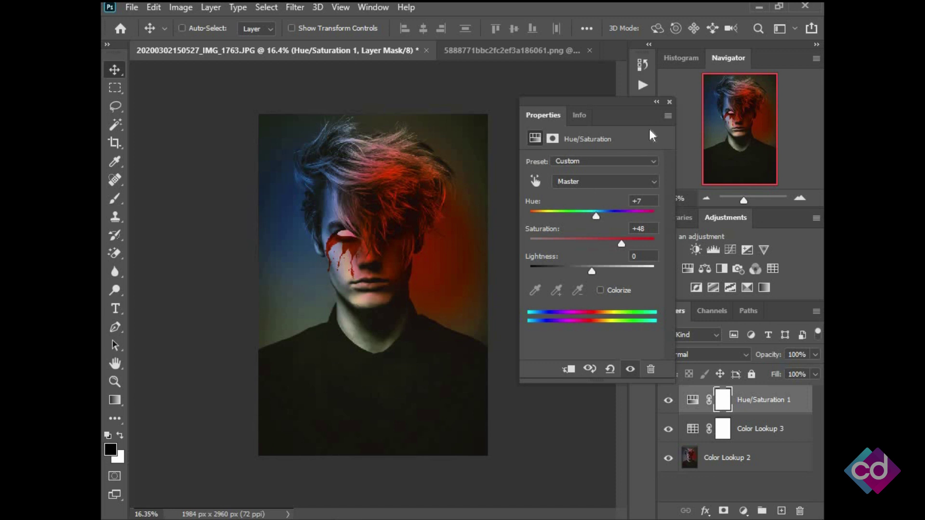
left_click(669, 102)
scroll(388, 252, "up", 5)
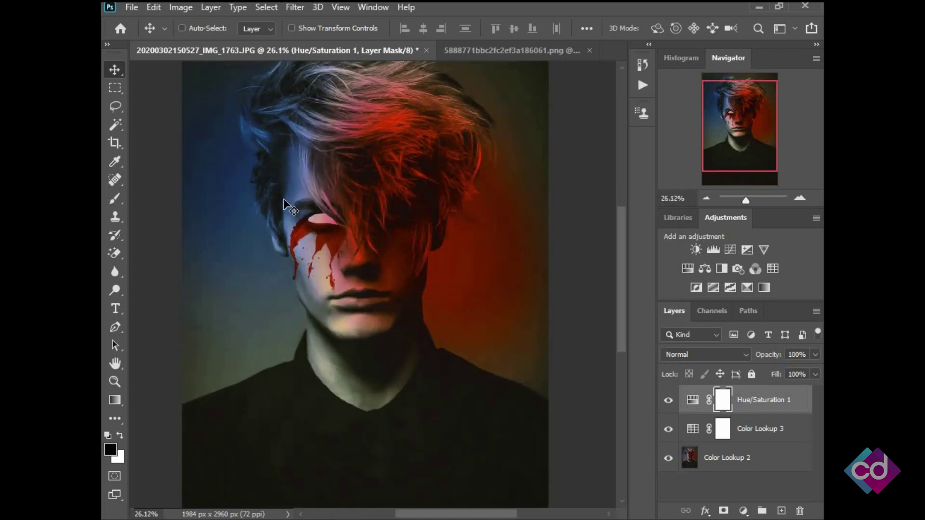
scroll(314, 268, "down", 5)
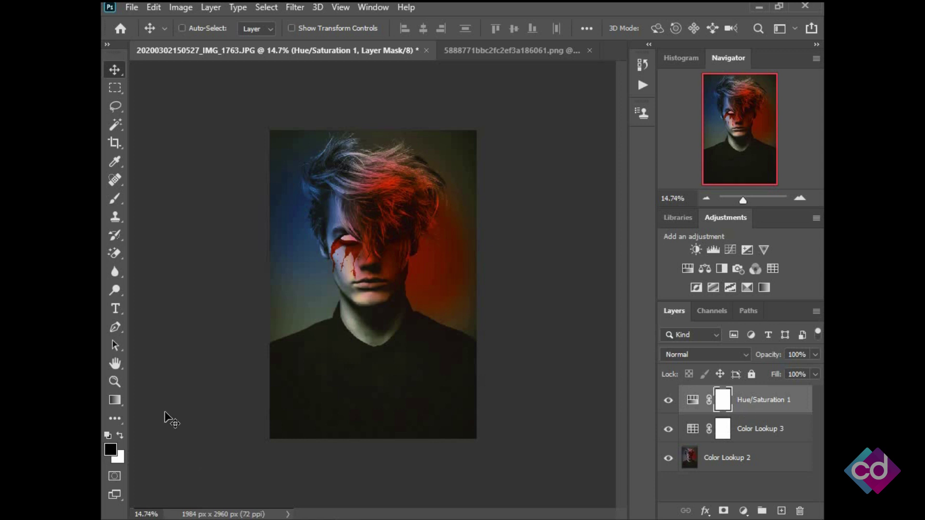
Start a text layer on the lower canvas with white #ffffff as the text colour.
left_click(115, 308)
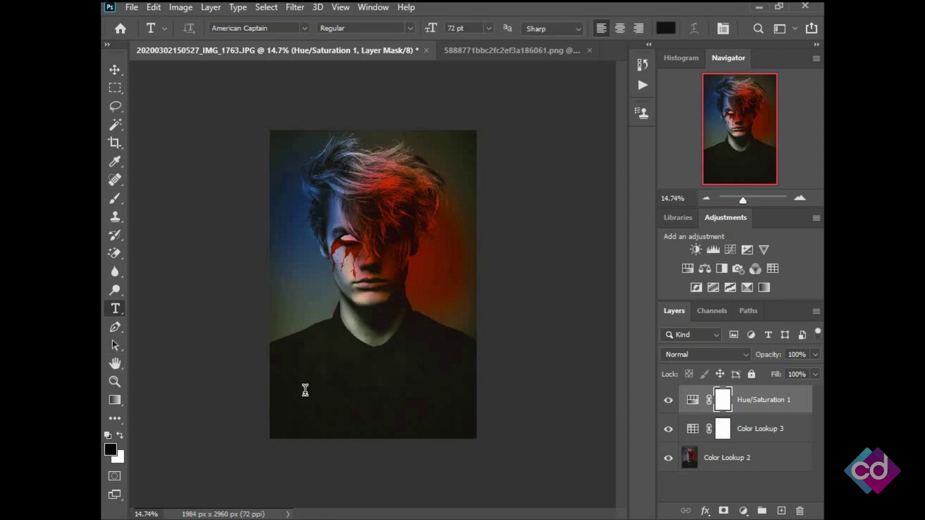
left_click(297, 391)
key("BackSpace")
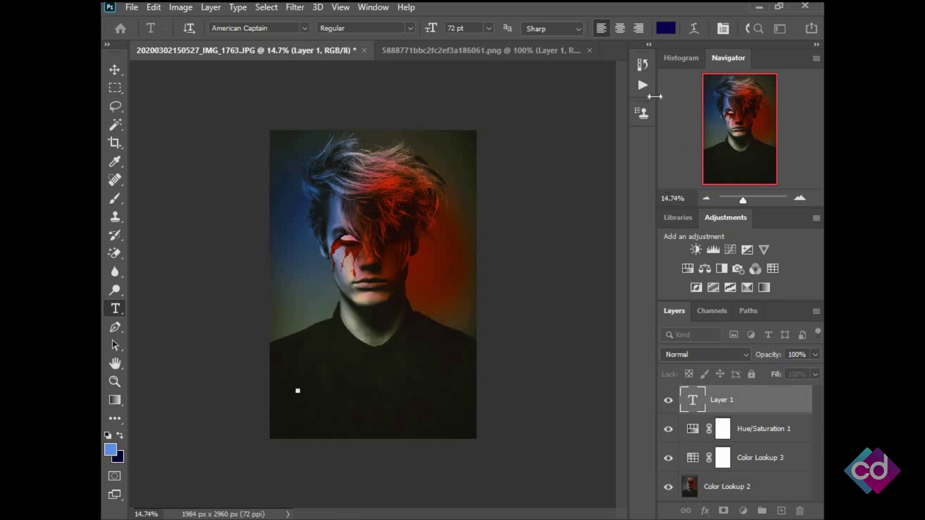
left_click(666, 28)
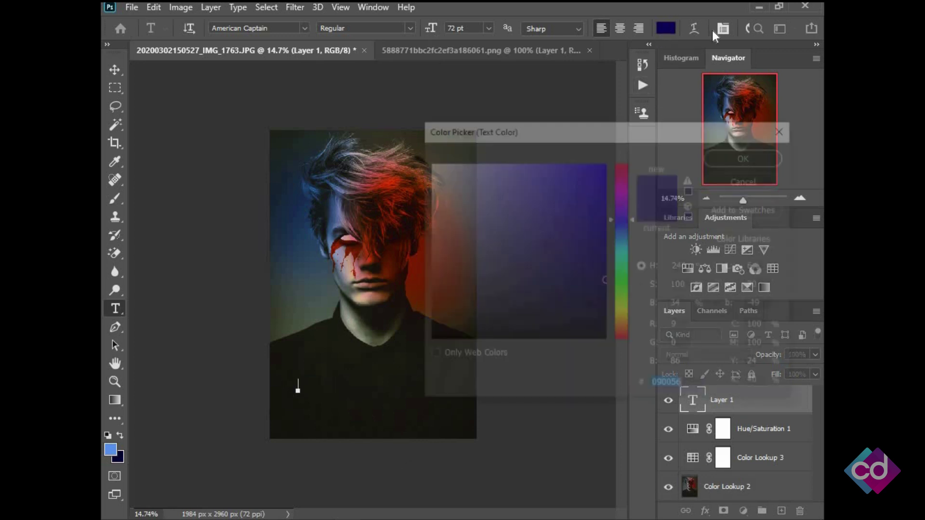
type("ffffff")
left_click(749, 160)
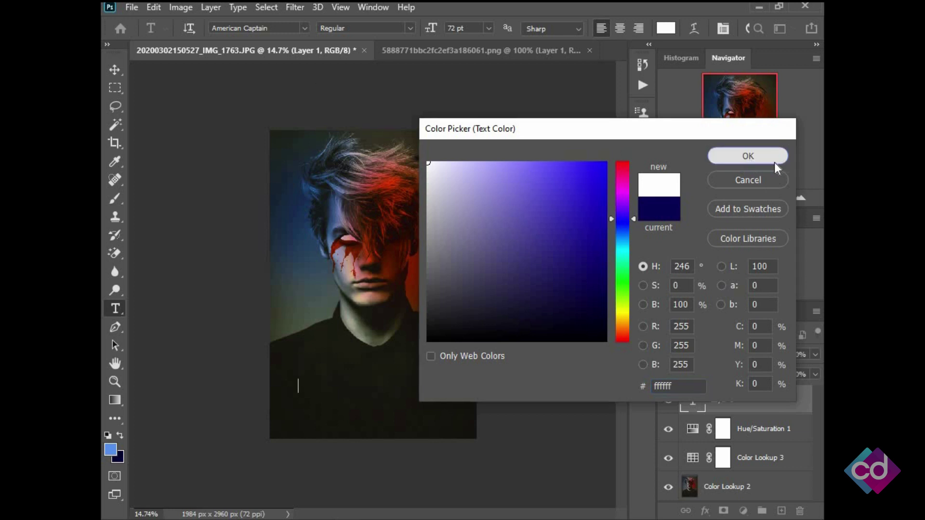
left_click(723, 29)
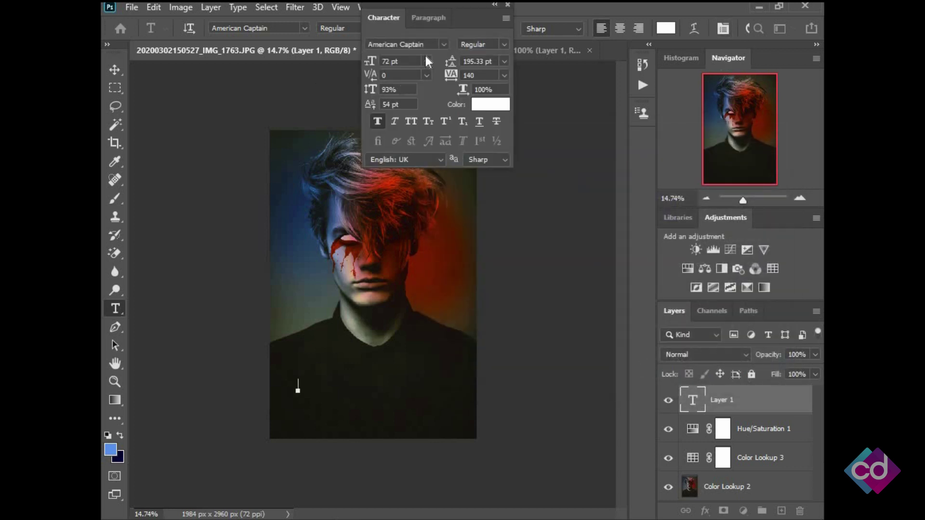
left_click_drag(420, 5, 661, 104)
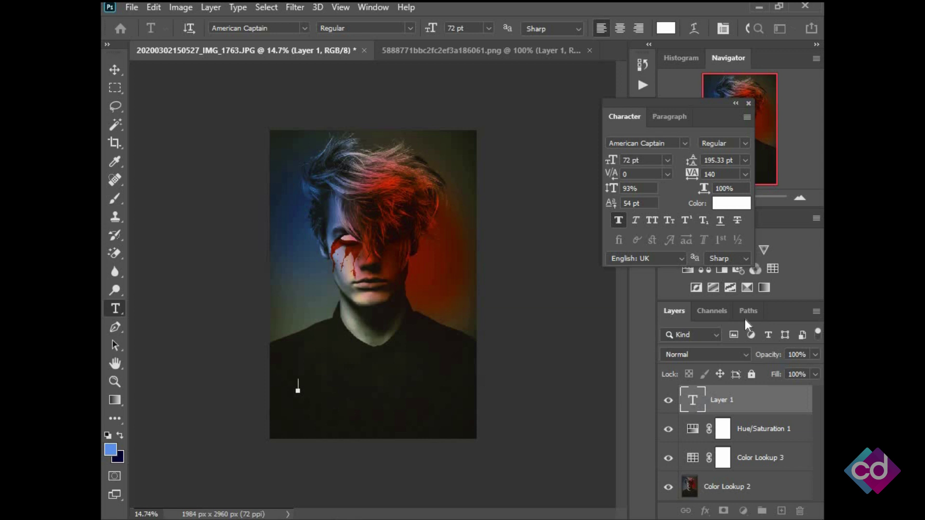
Type 'GHOST REVIL' and scale the title up to 257 pt.
left_click(668, 161)
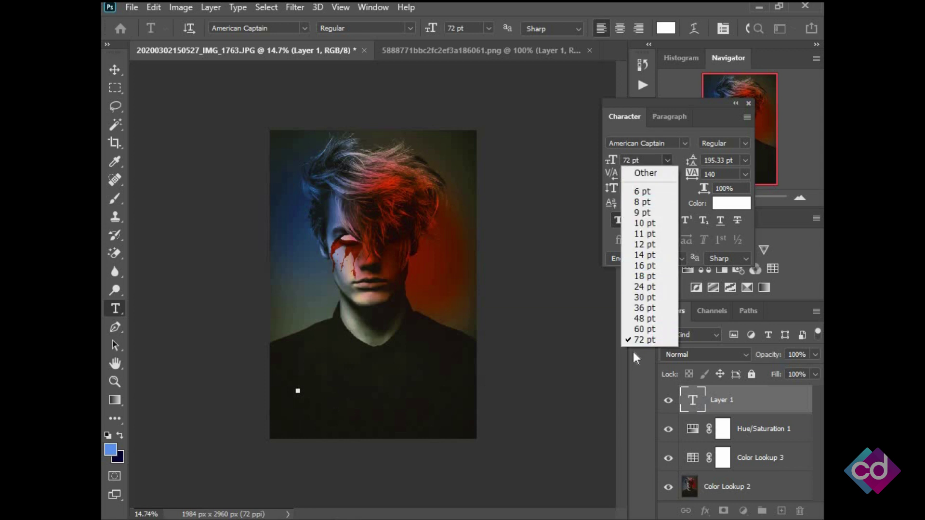
left_click(641, 340)
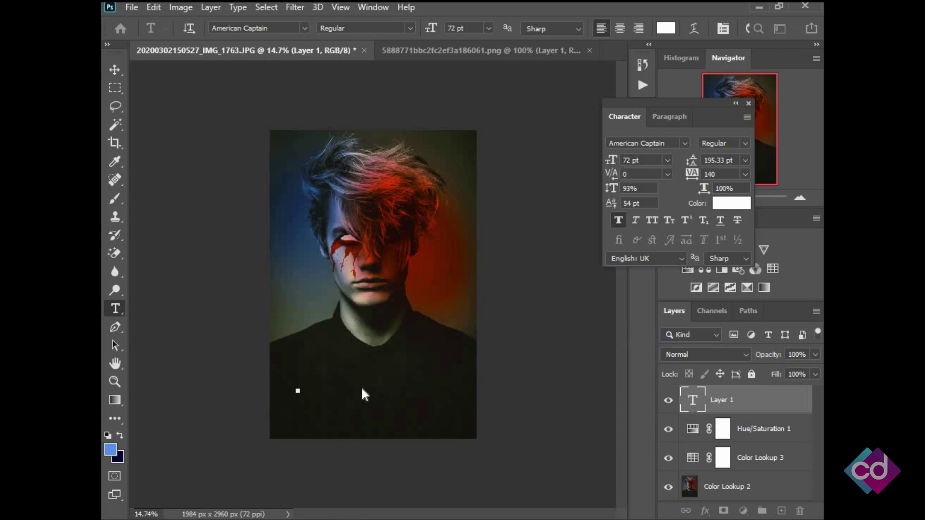
type("GHO")
type("ST")
type(" REV")
type("E")
key("ctrl+a")
mouse_move(612, 161)
left_mouse_down()
mouse_move(644, 162)
mouse_move(617, 160)
left_mouse_up()
Change the GHOST REVIL title's font to HACKED in the Character panel.
left_click(685, 144)
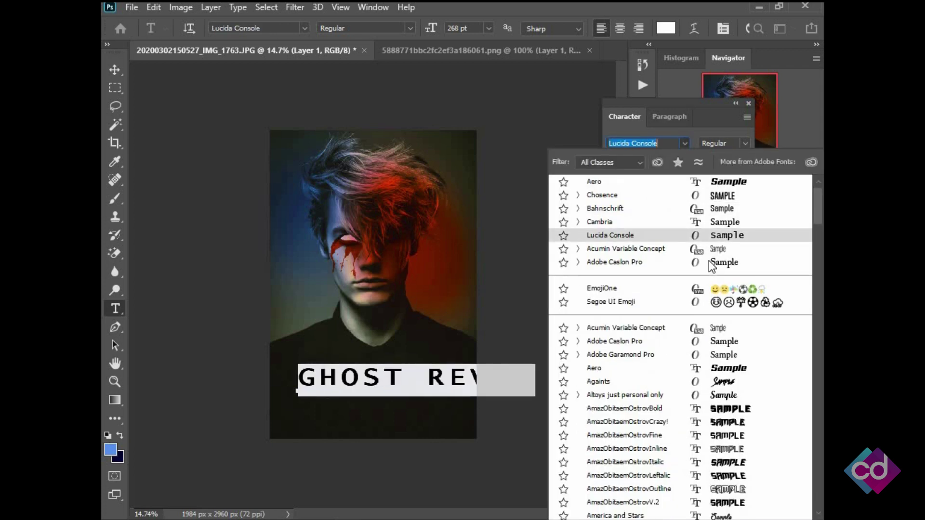
scroll(735, 359, "down", 1)
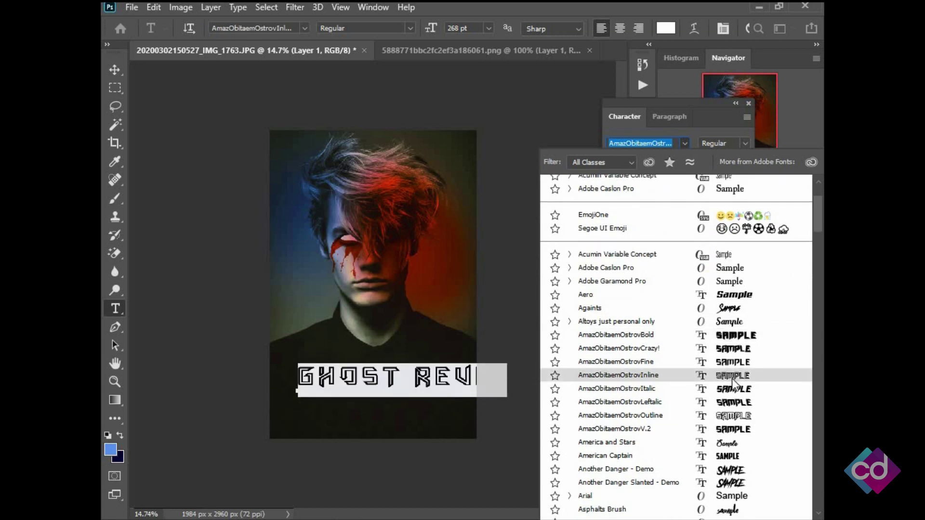
scroll(735, 385, "down", 2)
scroll(739, 418, "down", 1)
scroll(738, 428, "down", 3)
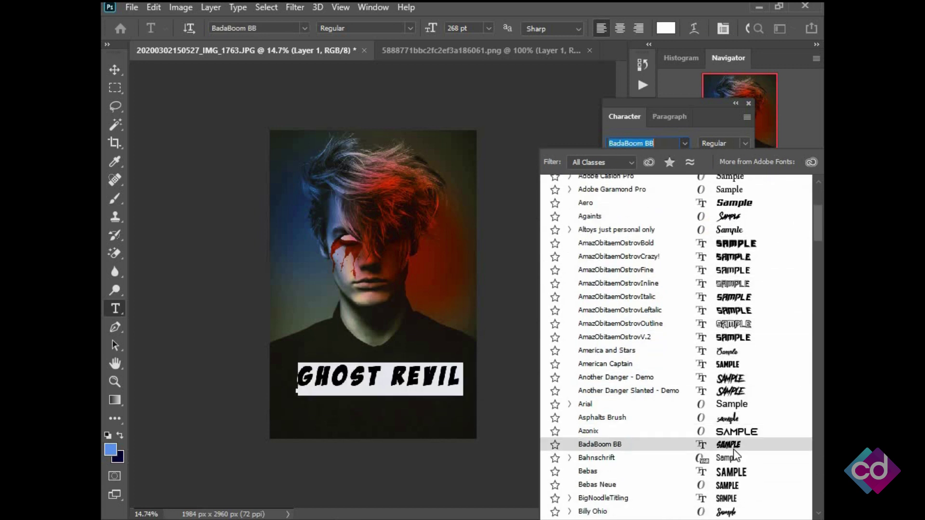
scroll(737, 440, "down", 1)
scroll(736, 452, "down", 3)
scroll(734, 470, "down", 3)
scroll(735, 457, "down", 4)
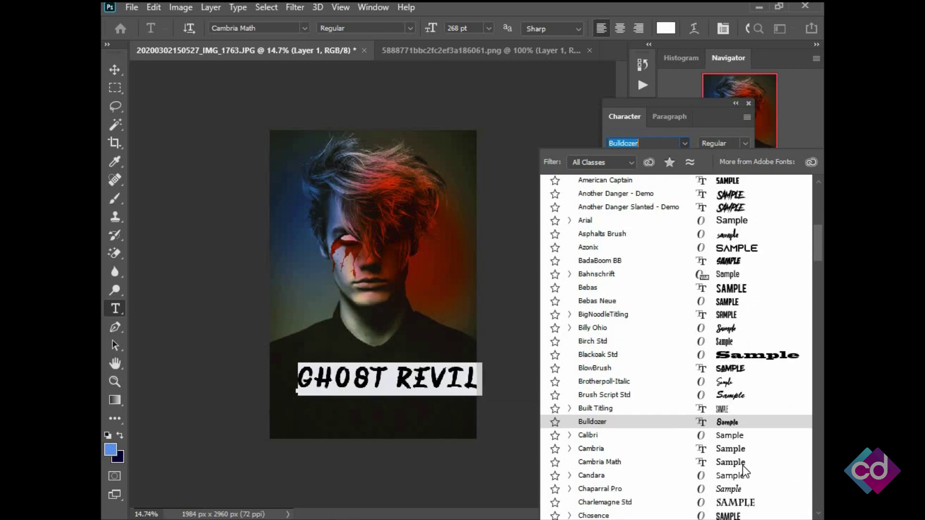
scroll(744, 440, "down", 3)
scroll(766, 414, "down", 9)
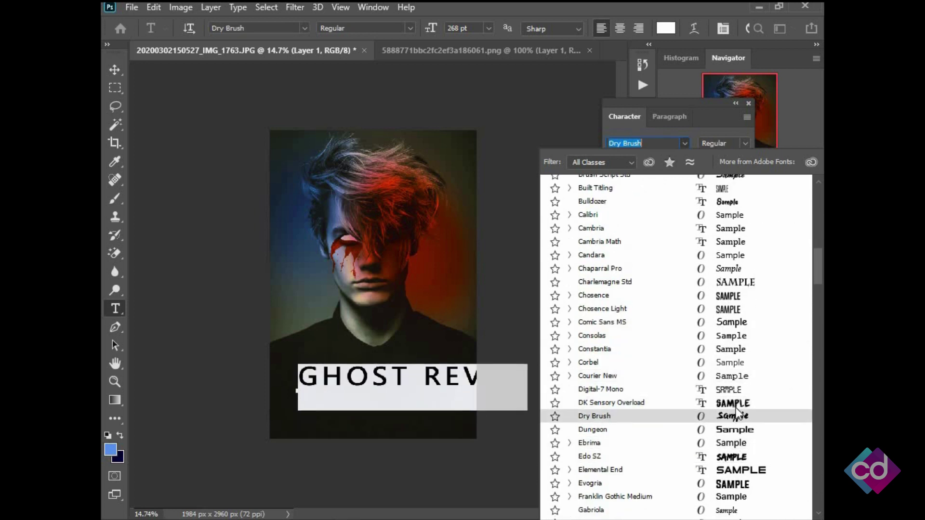
scroll(744, 385, "down", 3)
scroll(746, 386, "down", 1)
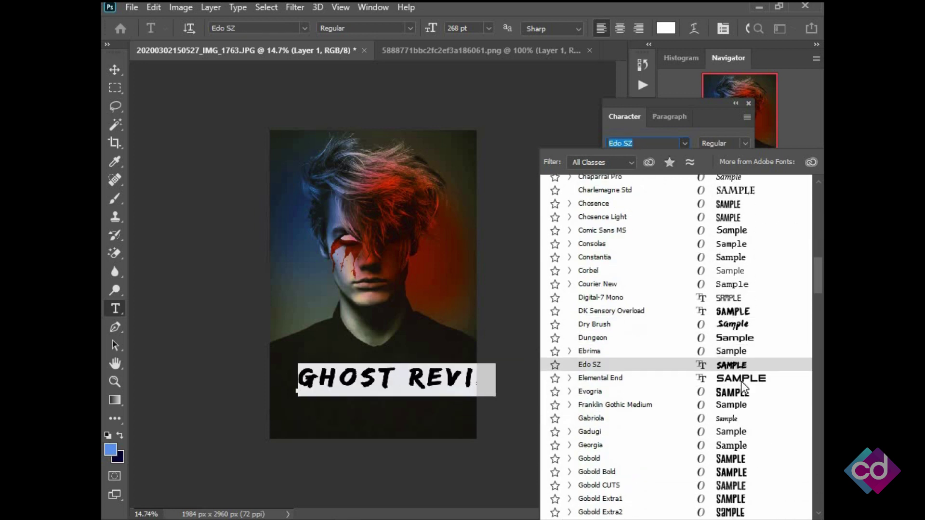
scroll(754, 433, "down", 6)
scroll(759, 477, "down", 5)
scroll(756, 465, "down", 4)
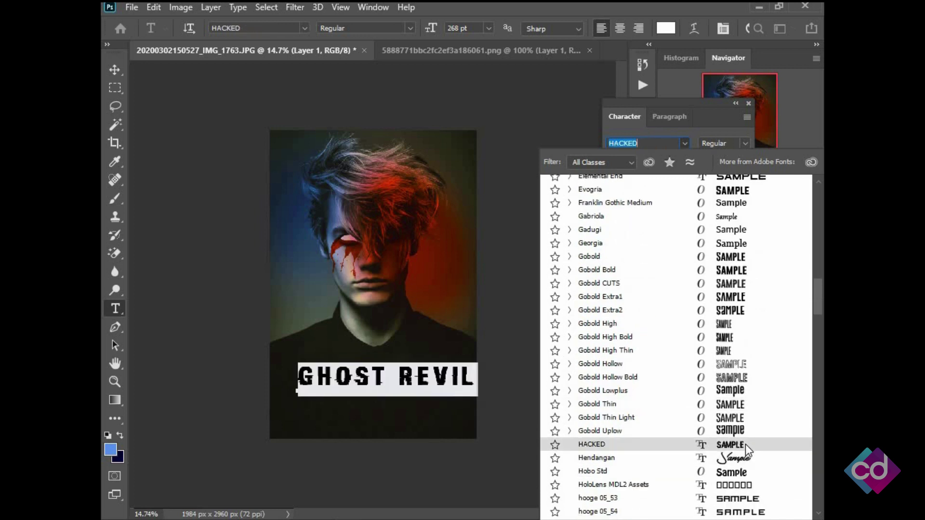
left_click(742, 444)
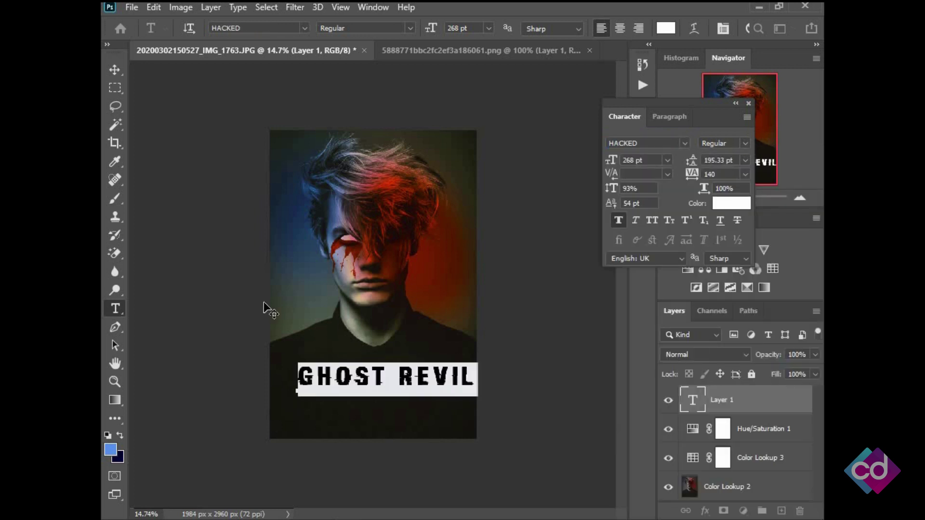
Commit the title text and move it down onto the dark shirt.
left_click(115, 69)
left_click_drag(397, 374, 384, 384)
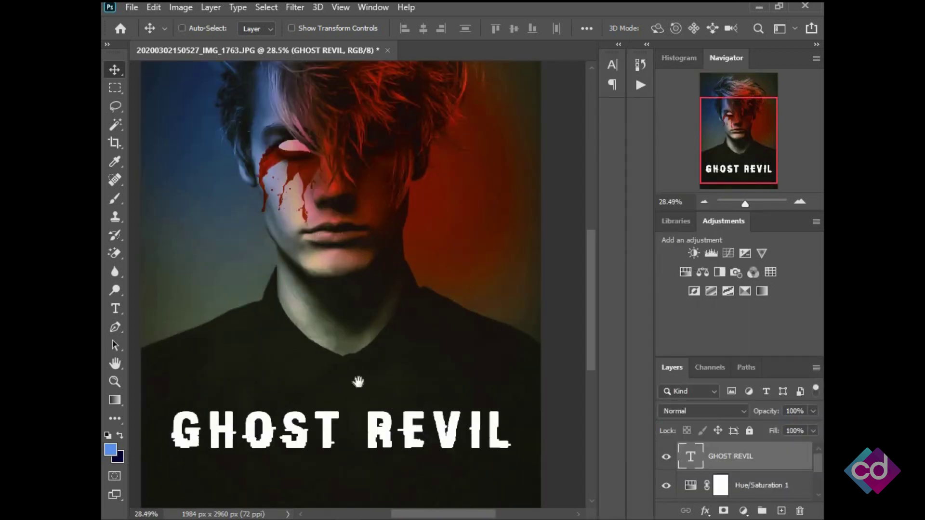
scroll(359, 381, "down", 3)
scroll(445, 260, "down", 3)
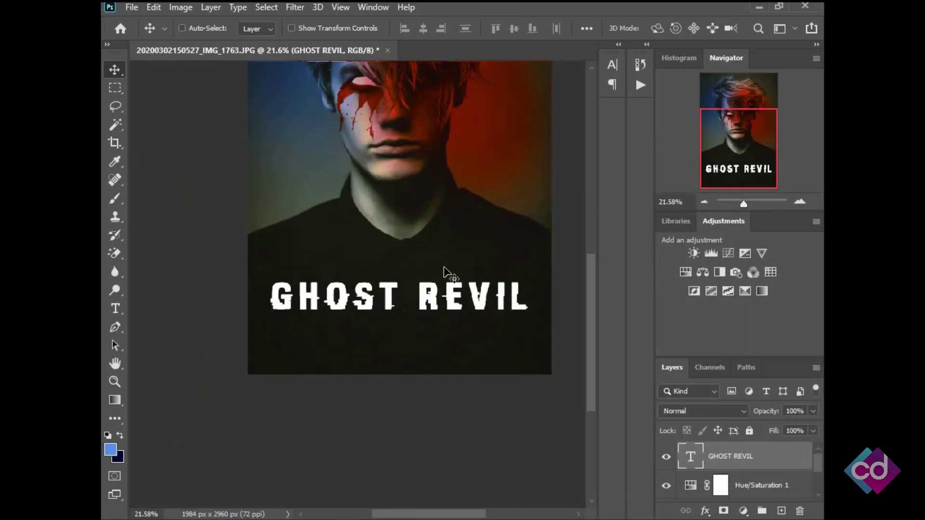
Open the Photoshop Data folder on Local Disk (E:) and drag the 4da92400 image into Photoshop.
key("super+e")
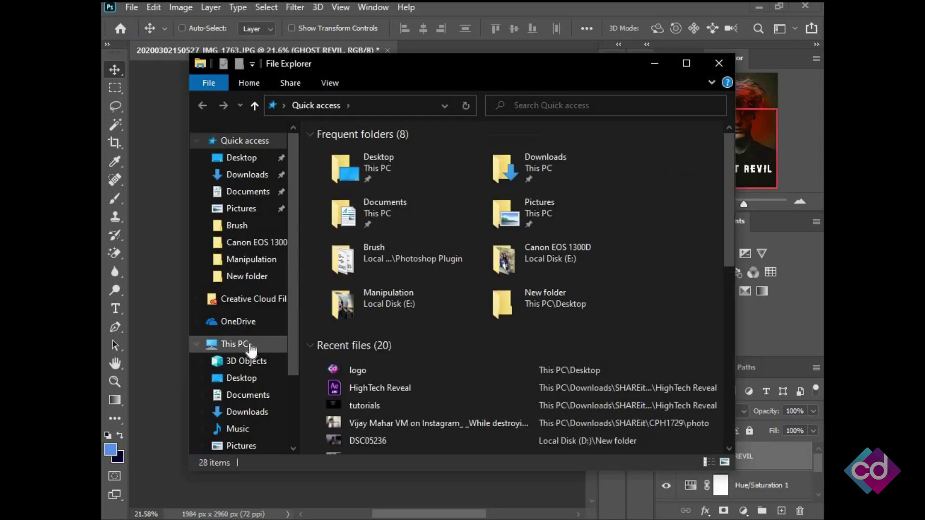
left_click(689, 62)
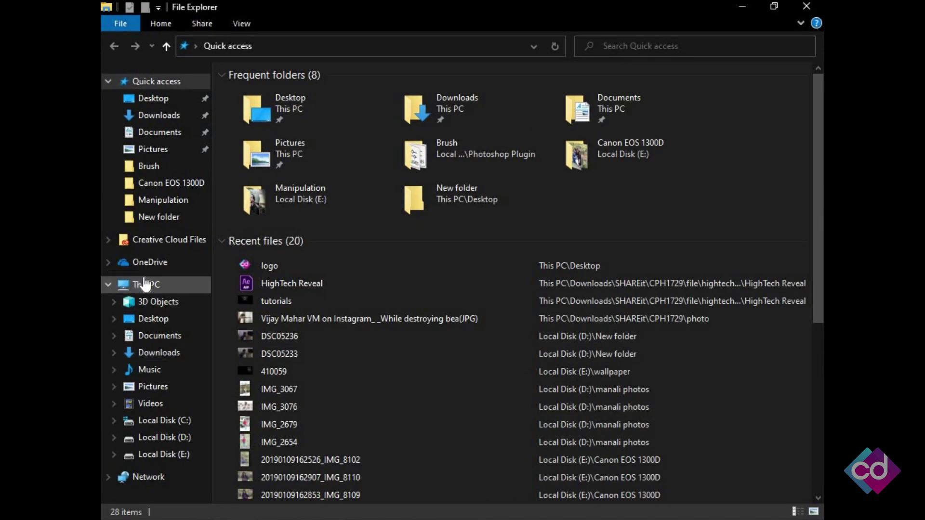
left_click(147, 285)
scroll(383, 245, "down", 2)
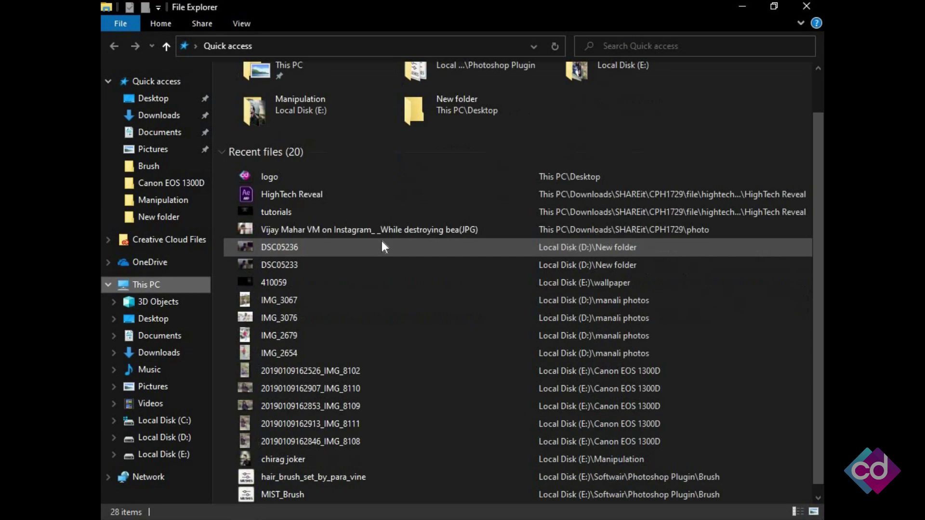
left_click(144, 284)
double_click(651, 231)
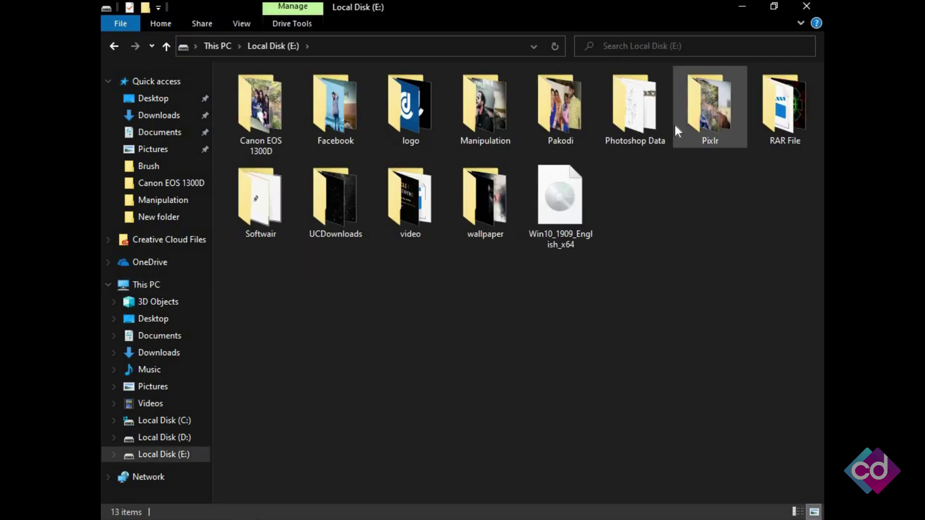
double_click(648, 125)
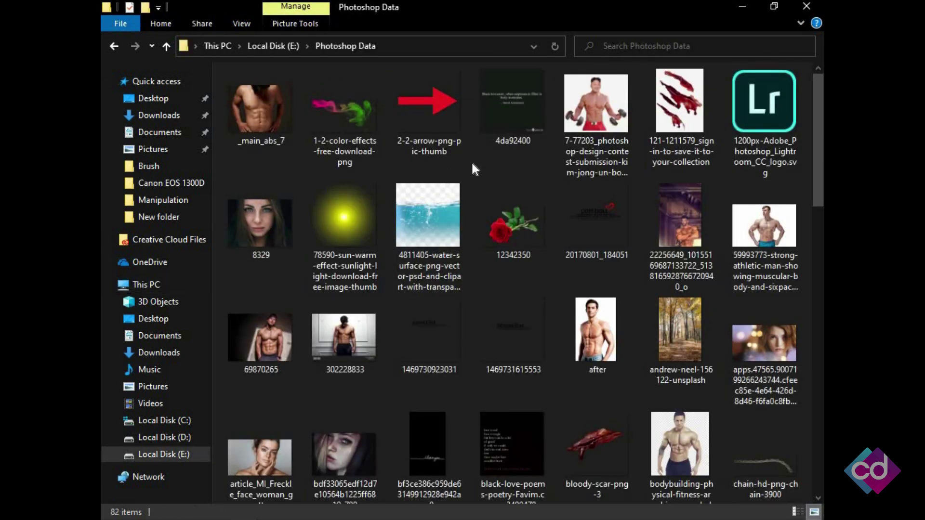
mouse_move(472, 164)
left_mouse_down()
mouse_move(350, 515)
mouse_move(391, 339)
left_mouse_up()
Place the 4da92400 quote image with Hard Light blending, enlarged and moved to the poster's bottom.
left_click_drag(399, 231, 404, 338)
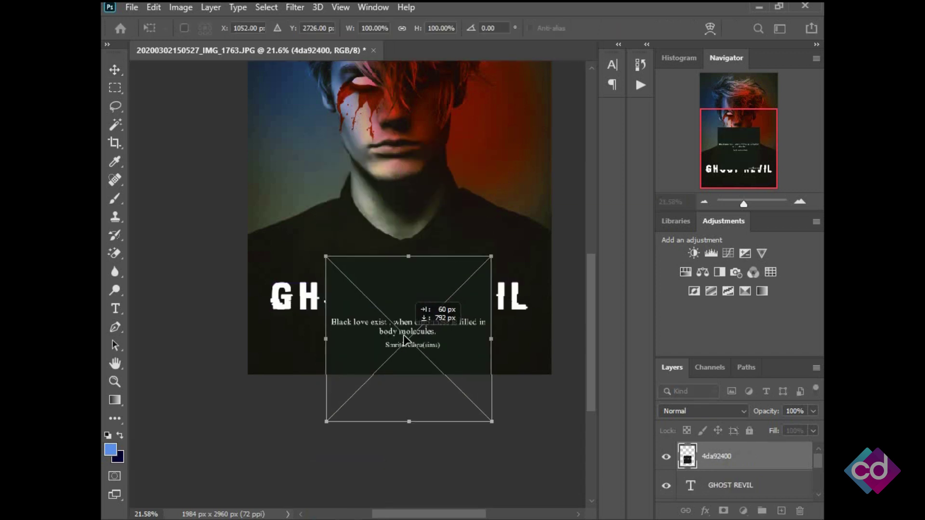
left_click(704, 411)
left_click(702, 364)
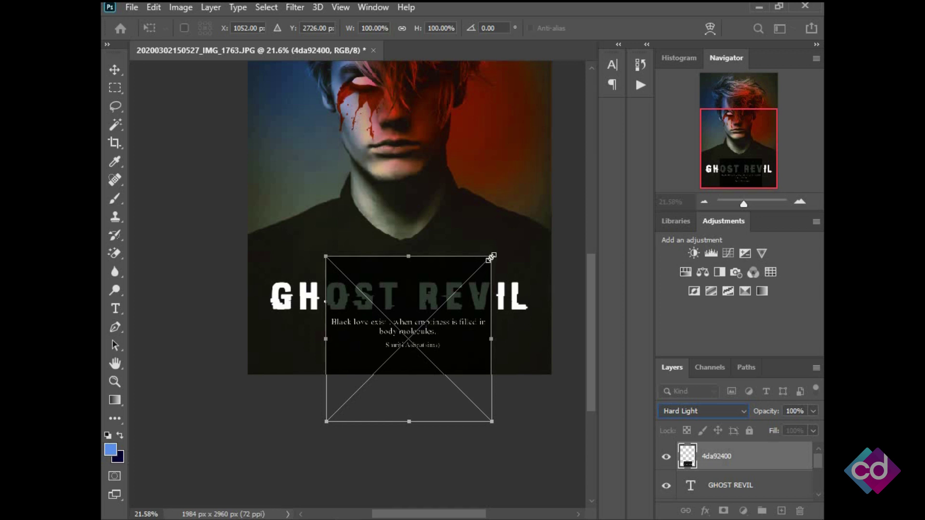
left_click_drag(491, 256, 581, 200)
left_click_drag(327, 421, 272, 444)
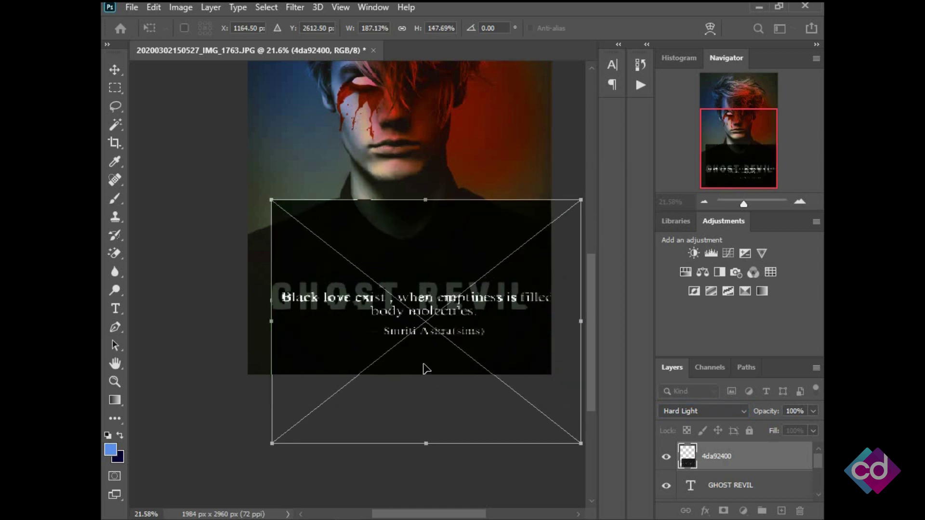
left_click_drag(424, 368, 402, 398)
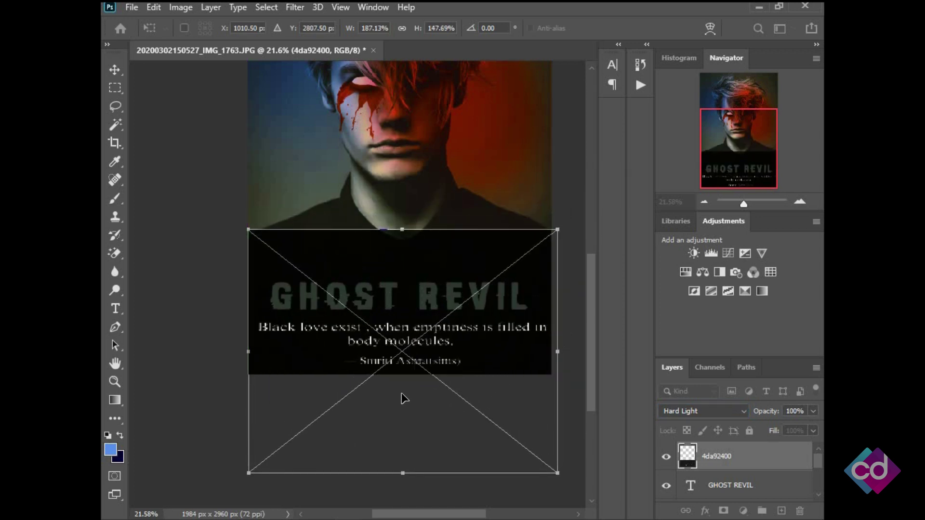
key("Return")
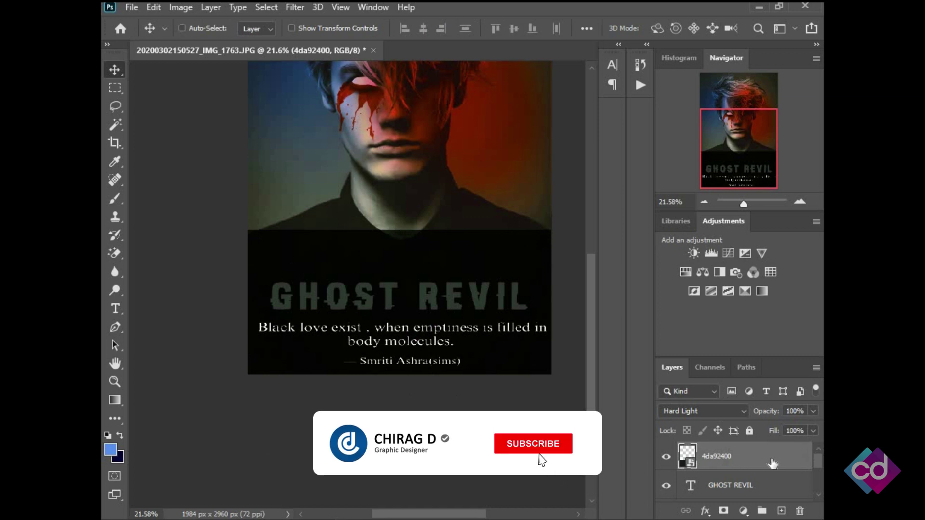
Move the quote layer below the GHOST REVIL title and set its blend mode to Screen.
left_click_drag(773, 464, 769, 493)
scroll(410, 308, "down", 2)
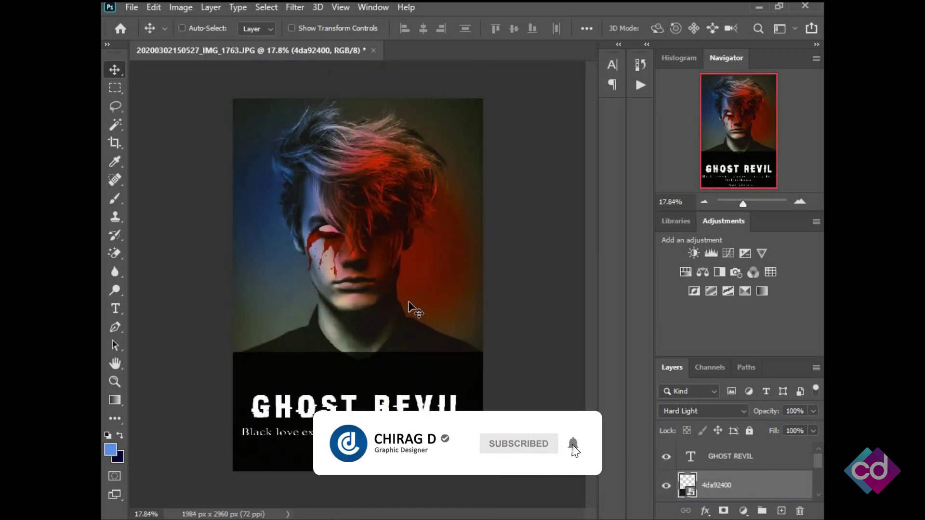
scroll(436, 362, "up", 1)
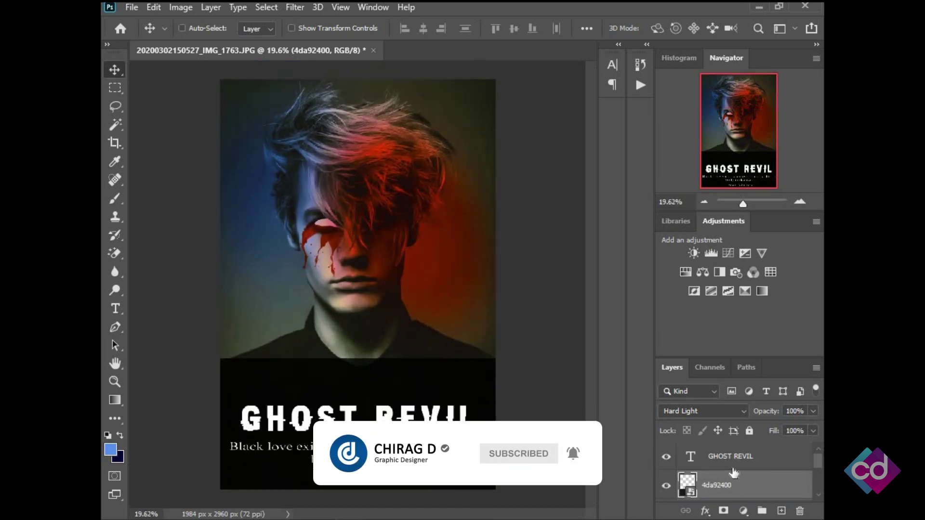
left_click(712, 412)
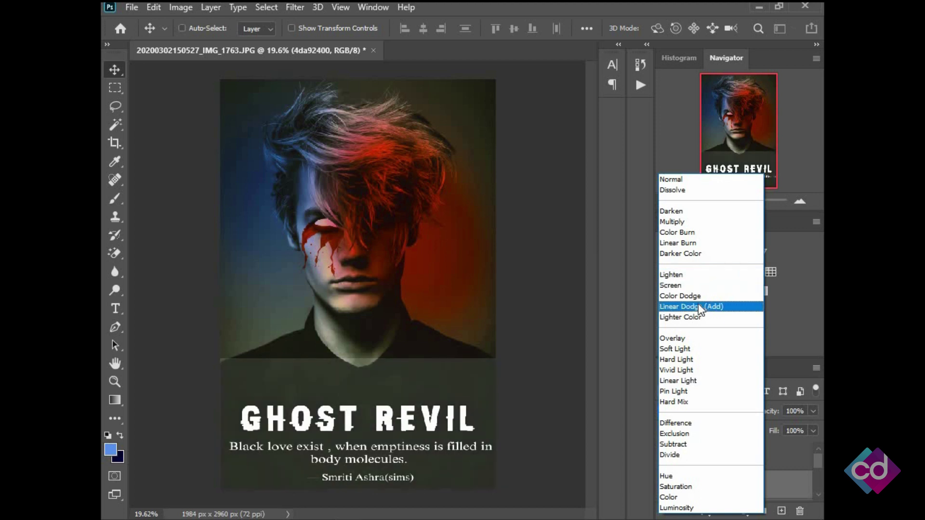
left_click(698, 285)
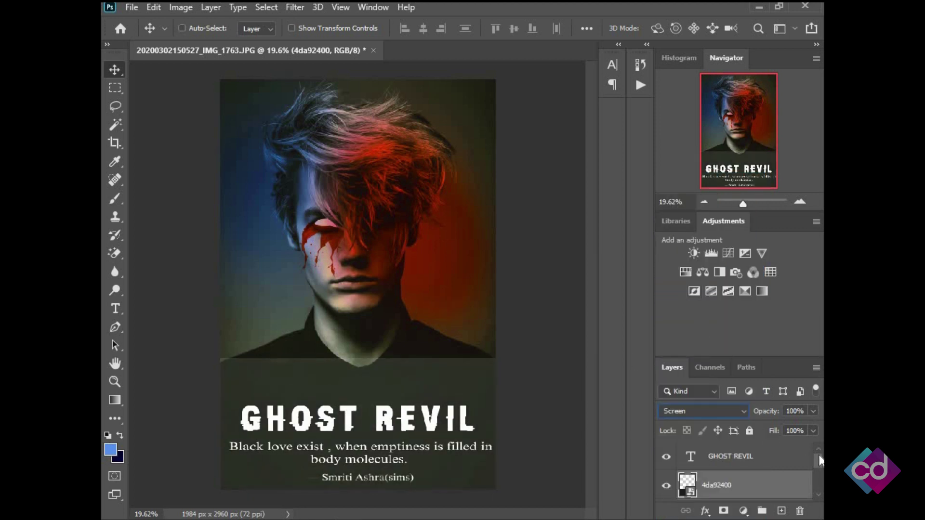
left_click_drag(757, 357, 758, 276)
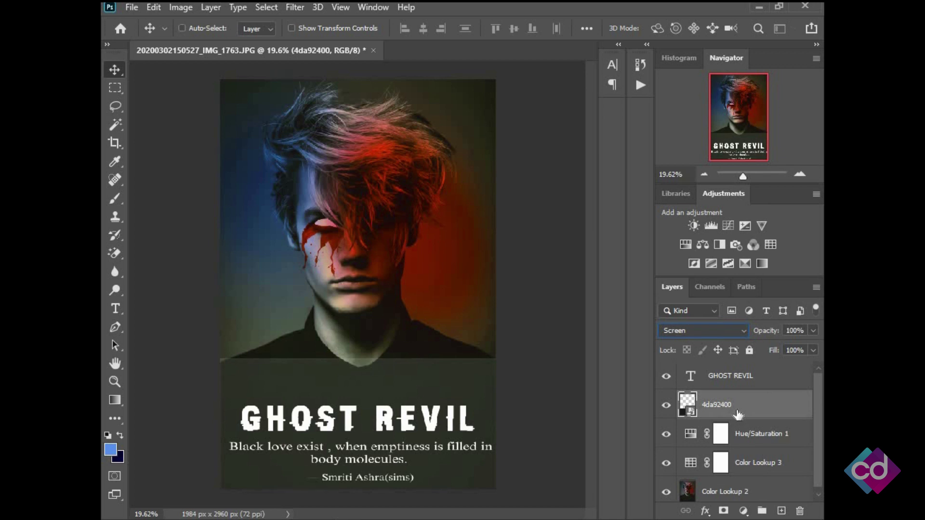
Apply Levels to the quote image with the black input raised to 83.
key("ctrl+l")
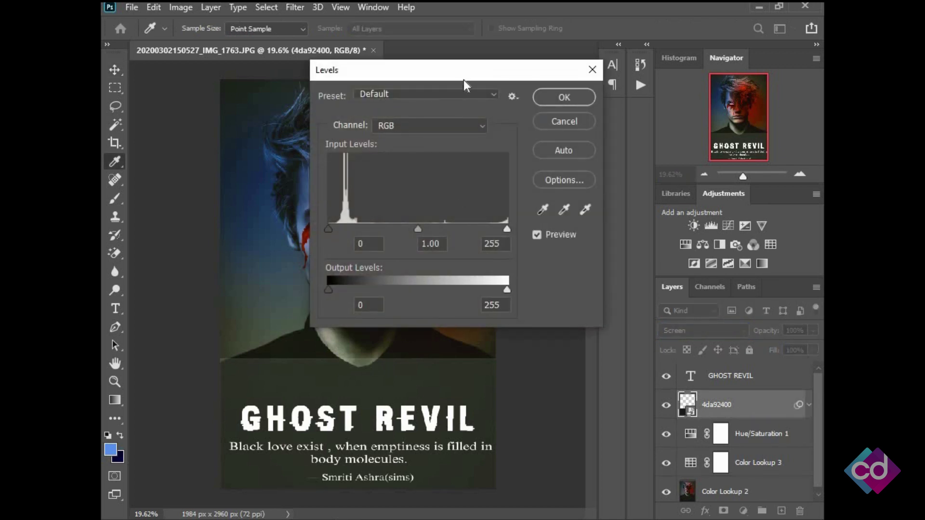
left_click_drag(463, 79, 711, 143)
left_click_drag(577, 292, 637, 292)
left_click_drag(669, 126, 604, 117)
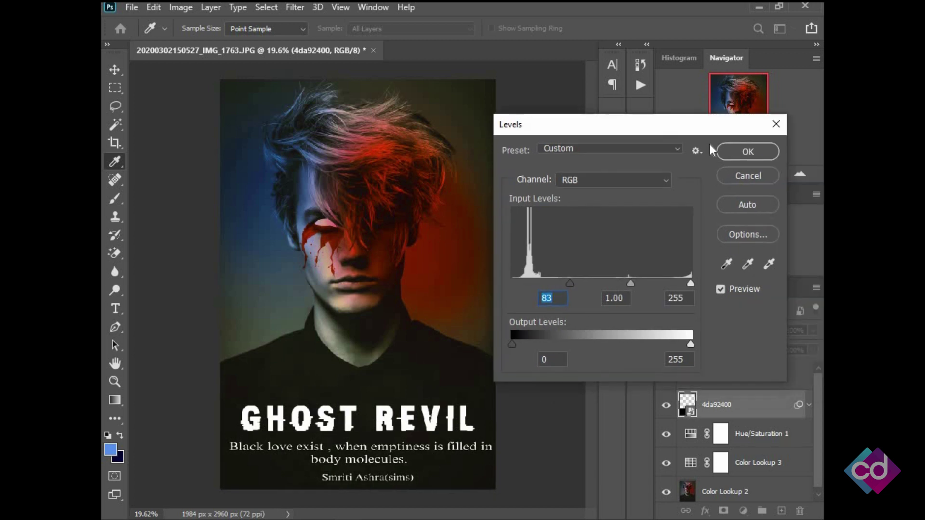
key("Return")
scroll(359, 393, "down", 1)
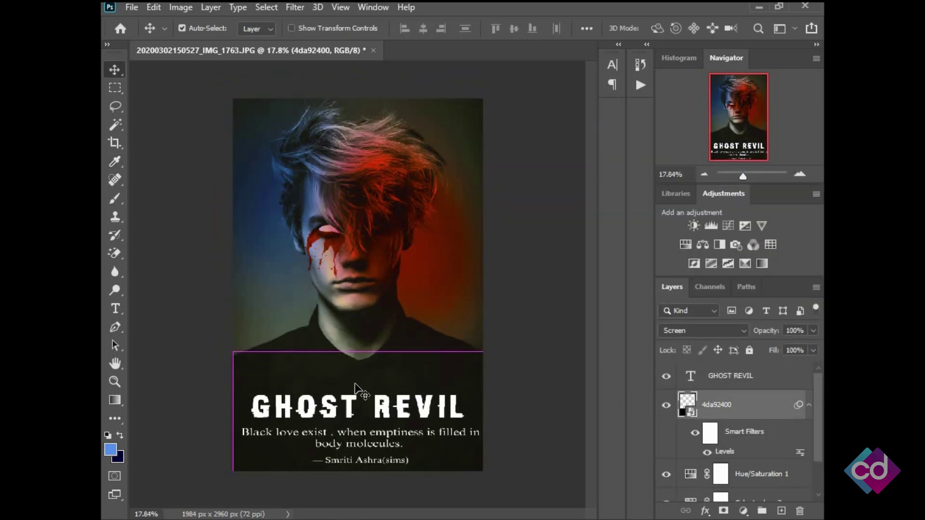
Shrink the quote image to about 153% by 126% and move it up under the title.
key("ctrl+t")
left_click(473, 215)
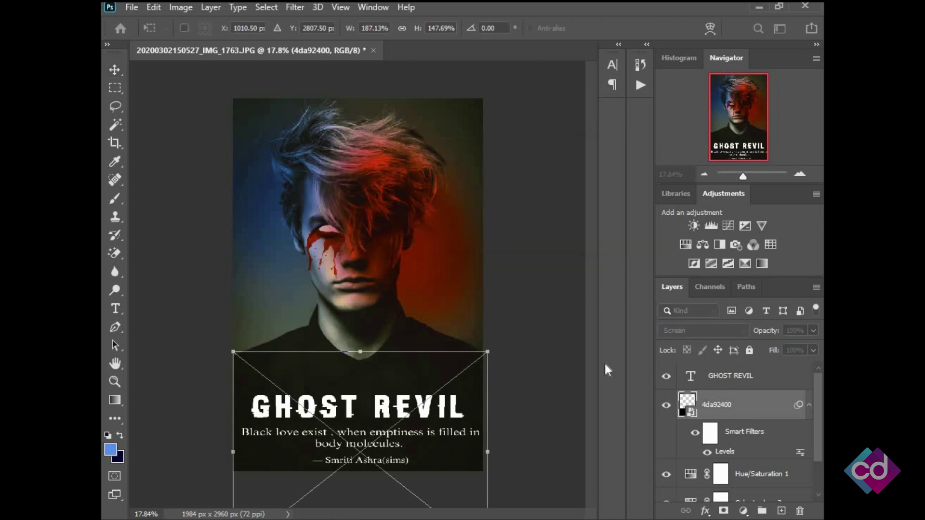
left_click_drag(485, 353, 440, 382)
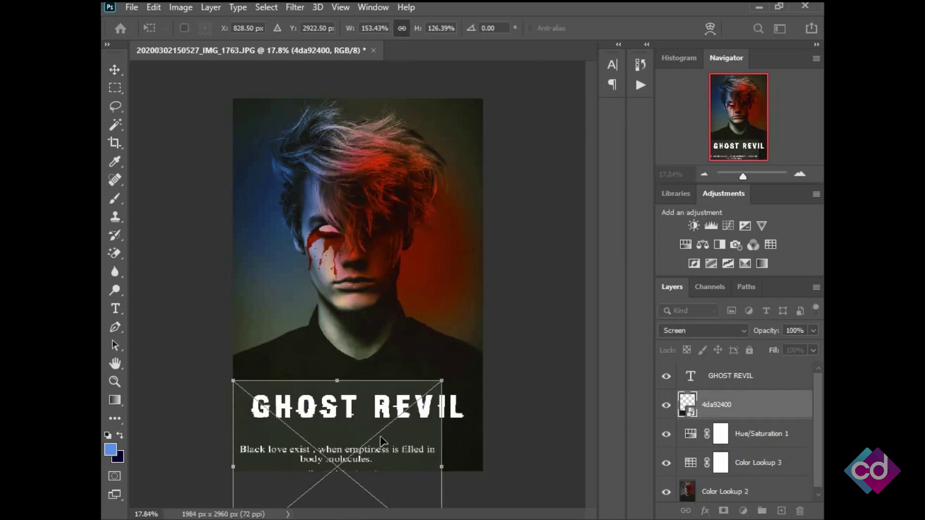
left_click_drag(380, 436, 394, 416)
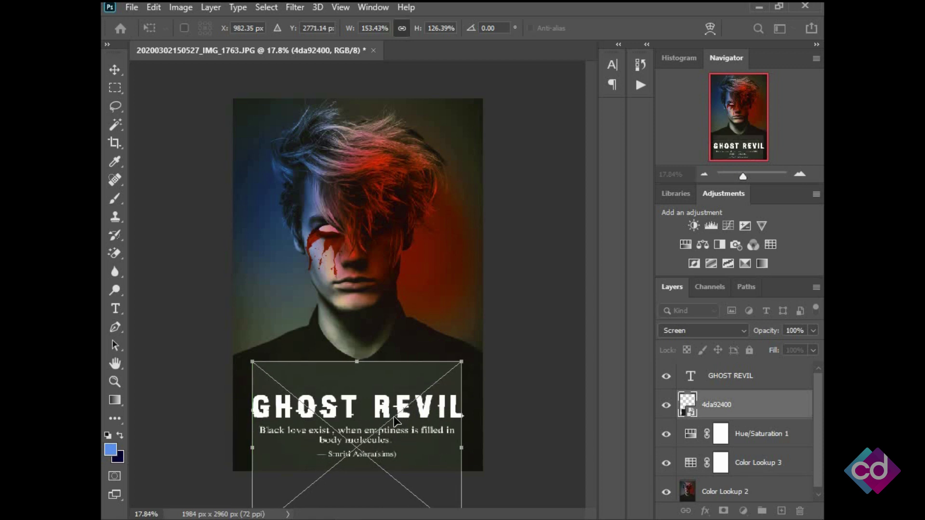
key("Return")
scroll(415, 482, "down", 2)
Rasterize the quote layer and erase its author credit line, leaving only the two quote lines.
scroll(329, 466, "up", 3)
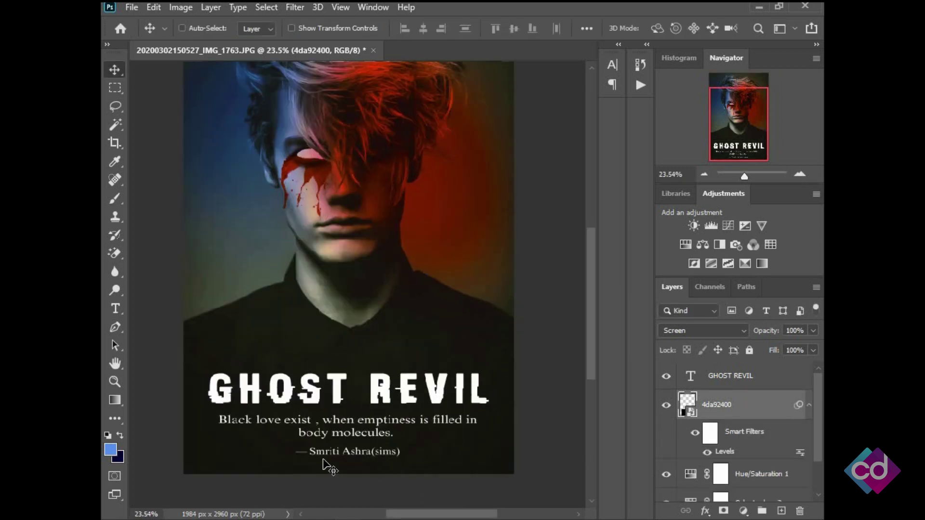
scroll(322, 460, "up", 2)
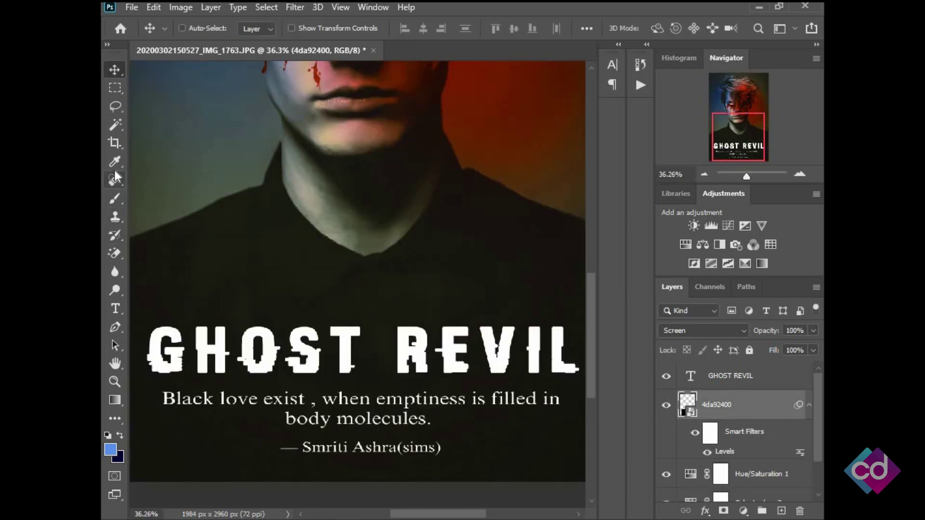
right_click(117, 250)
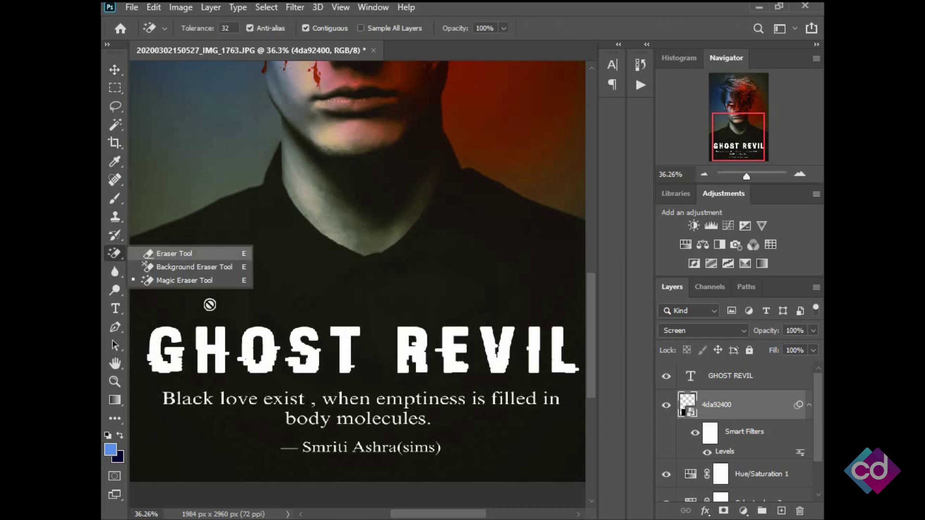
left_click(149, 252)
left_click(363, 388)
left_click(441, 216)
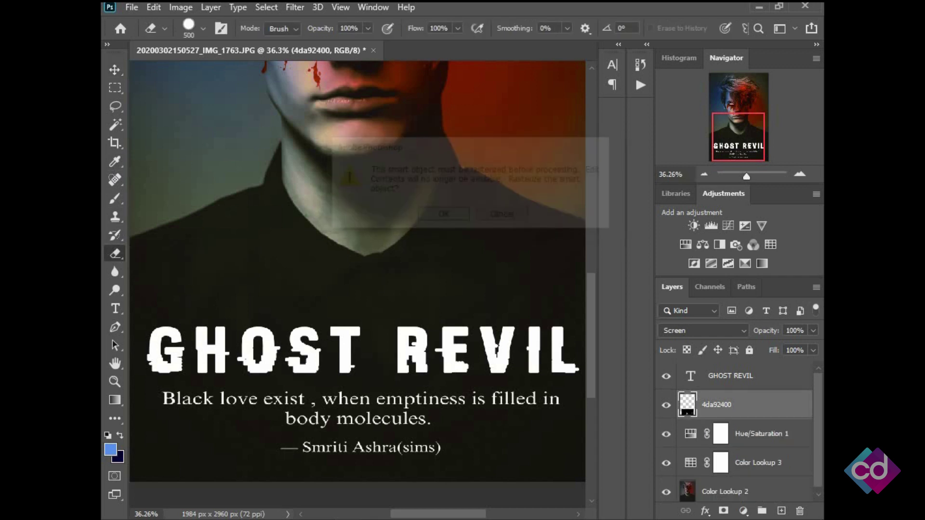
left_click_drag(357, 447, 441, 447)
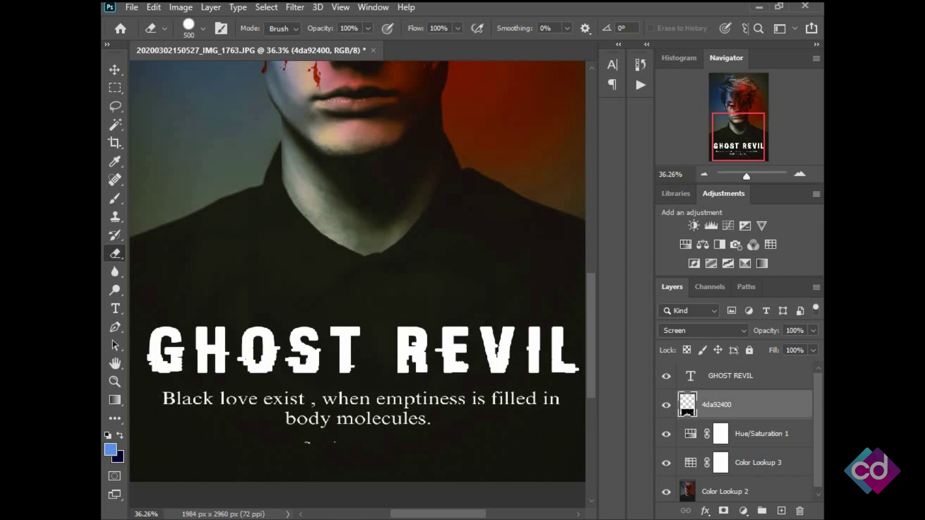
scroll(356, 269, "down", 3)
scroll(356, 270, "down", 2)
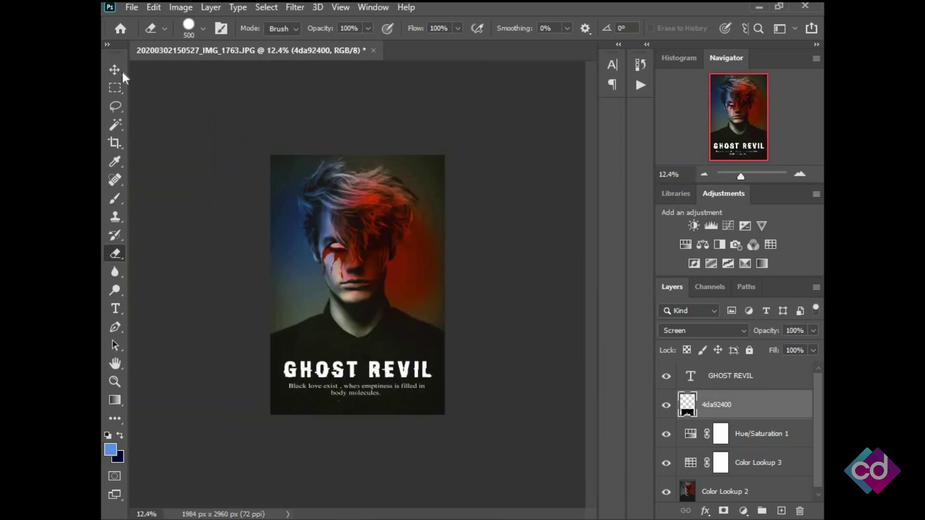
left_click(114, 71)
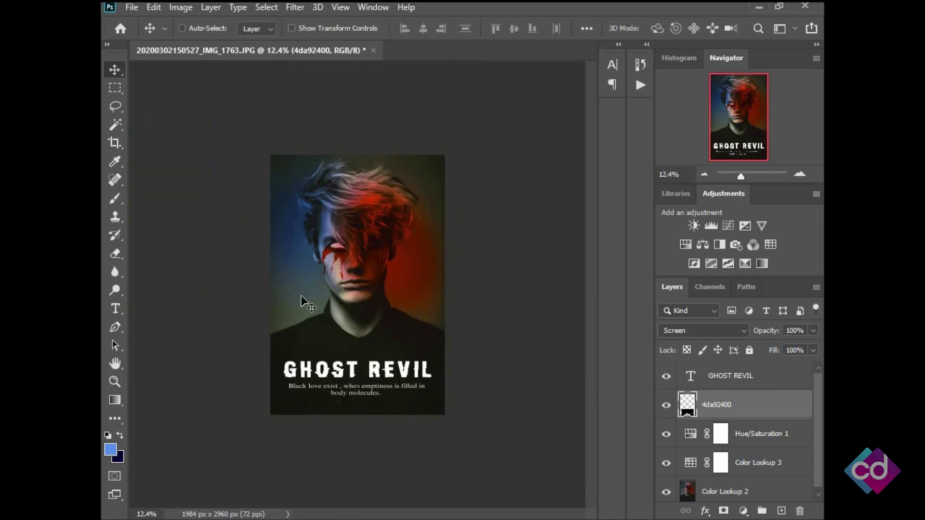